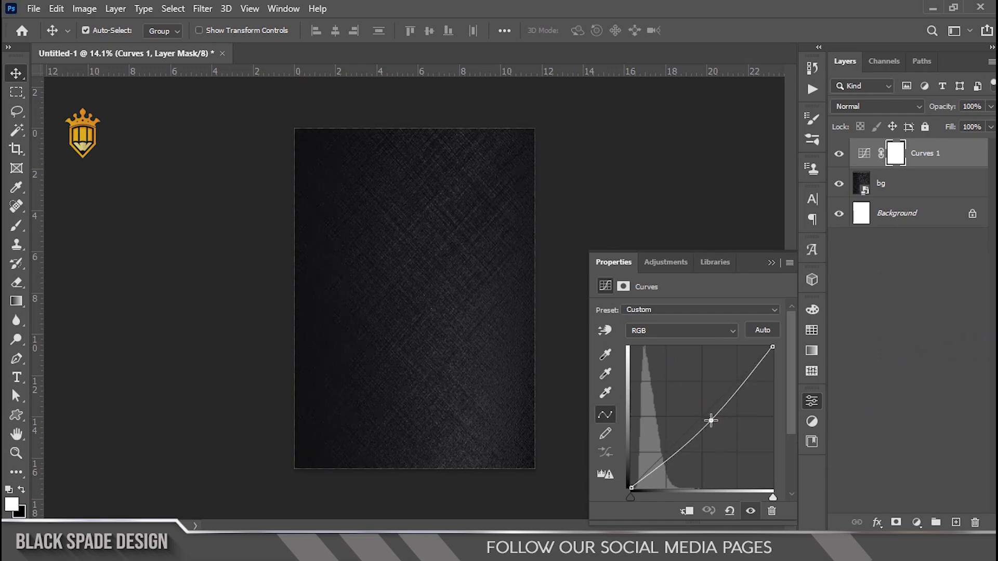
Paint the centre of the Curves 1 mask with a soft 2400 px black brush and compare the image with the adjustment hidden and shown.
click(770, 263)
key(b)
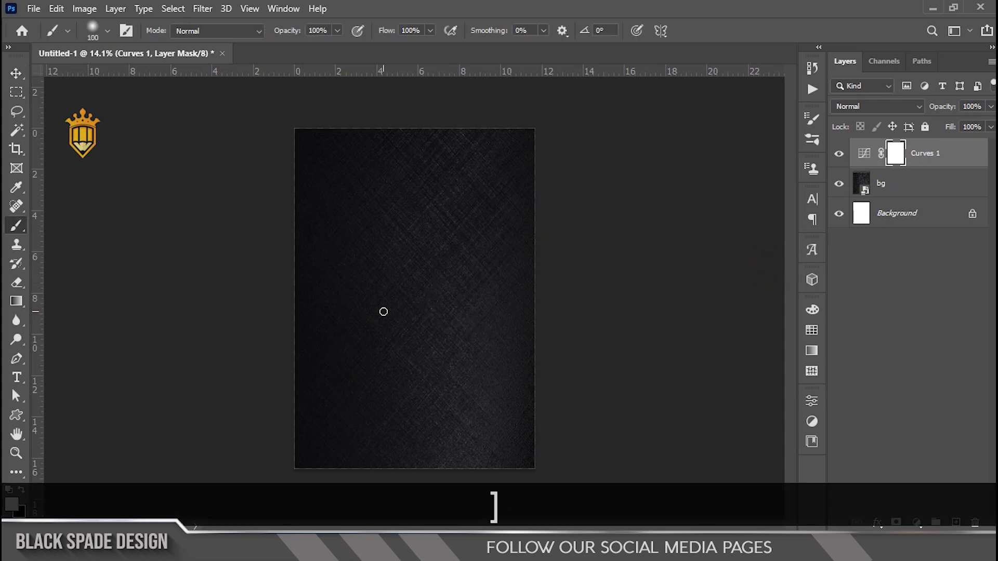
key(bracketright)
key(bracketright)
key(bracketright)
key(bracketright)
key(bracketright)
key(bracketright)
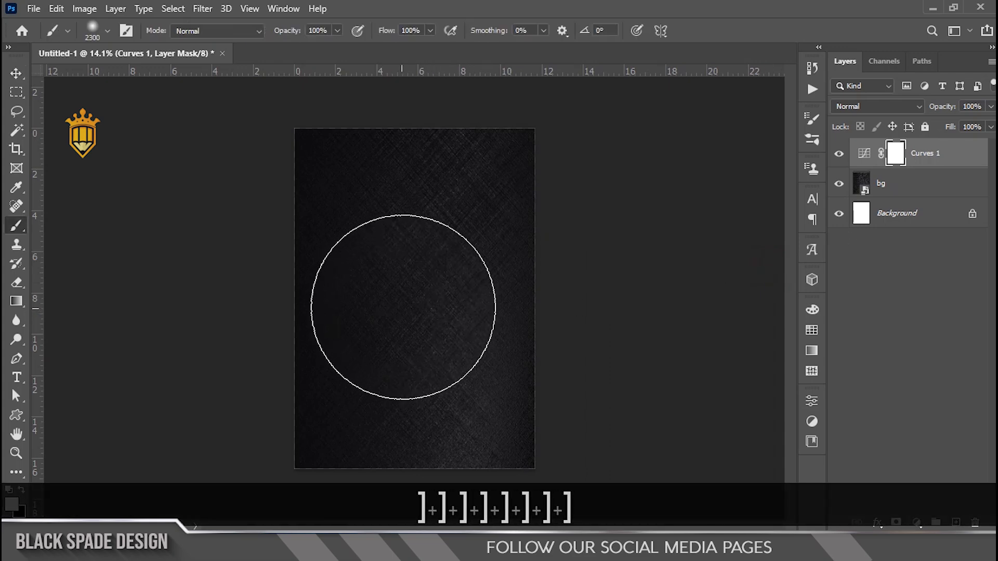
key(bracketright)
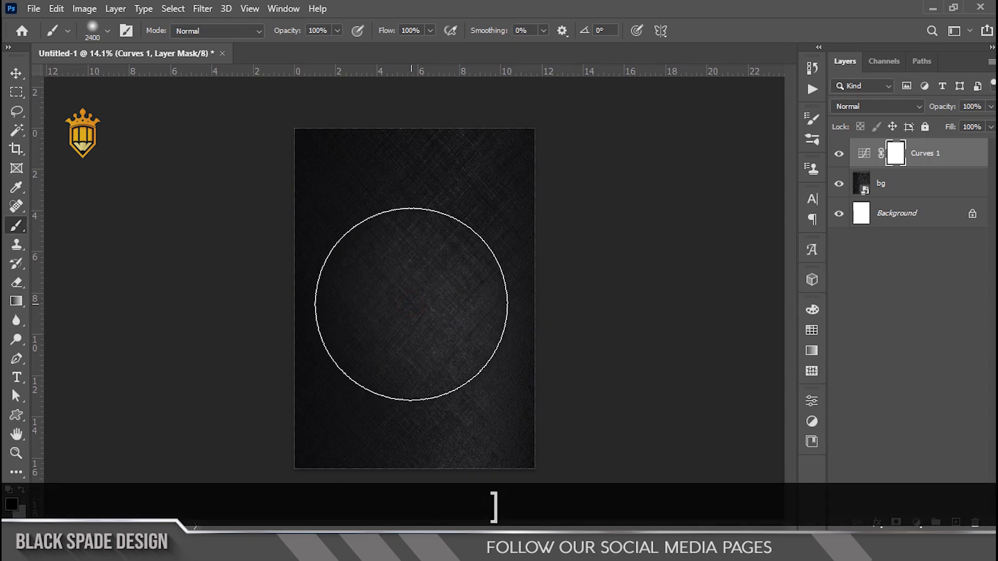
click(413, 304)
scroll(414, 305, up, 1)
click(418, 272)
click(419, 269)
scroll(424, 334, down, 2)
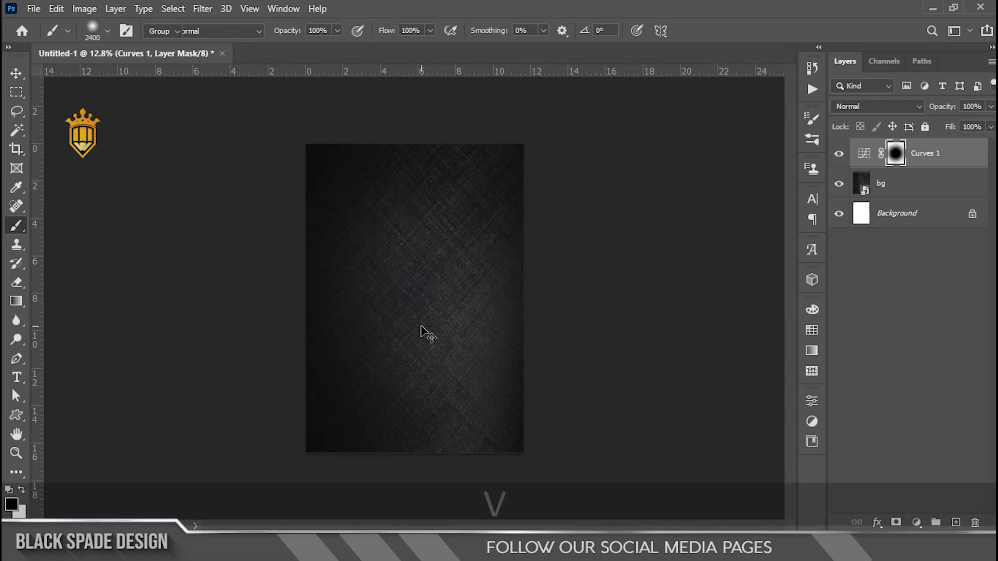
key(v)
click(838, 154)
click(838, 155)
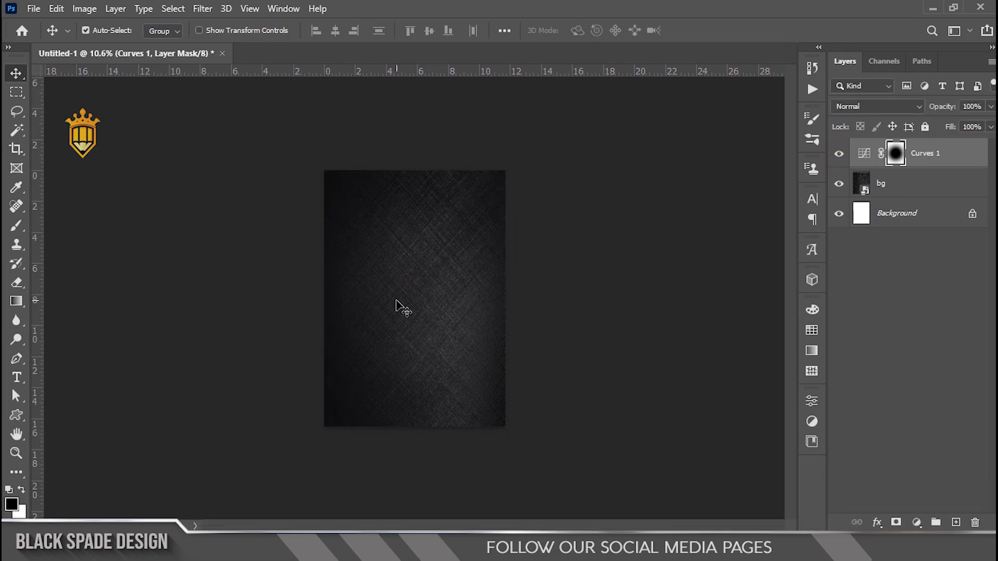
Add a white (ffffff) 171 pt text reading X-MAS across the middle of the poster.
scroll(395, 307, up, 5)
key(space)
drag(390, 312, 436, 348)
scroll(435, 351, down, 1)
key(t)
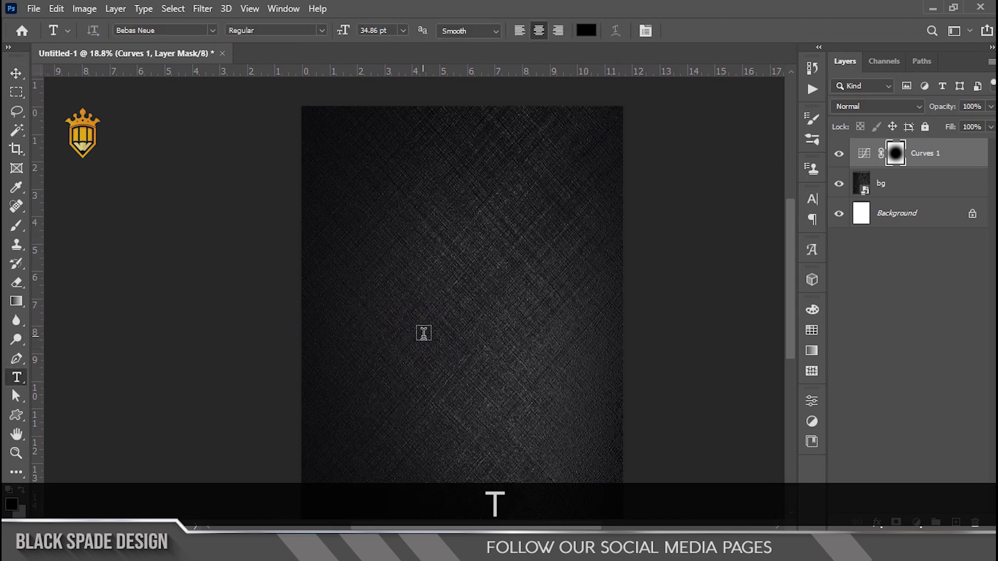
click(432, 313)
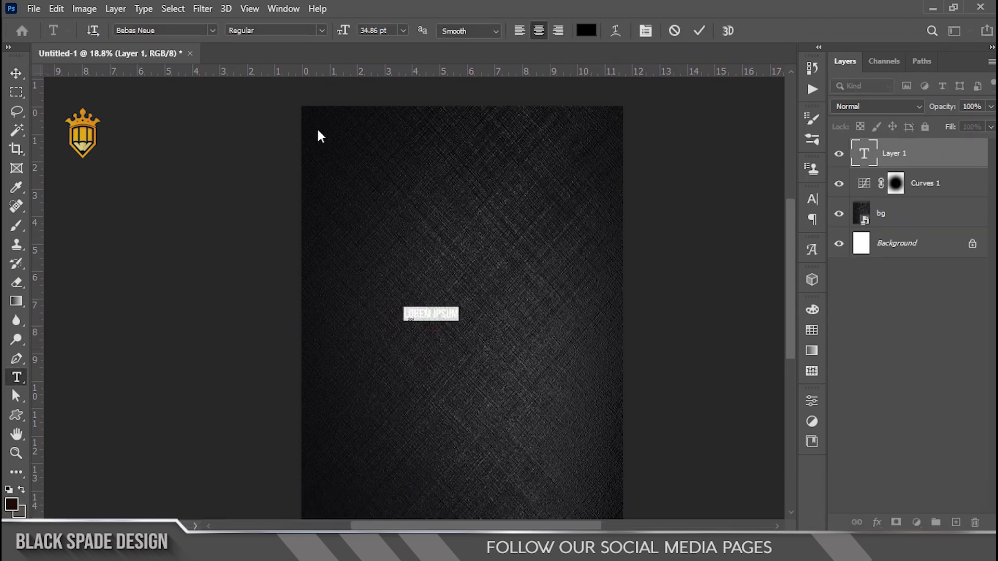
drag(345, 33, 447, 71)
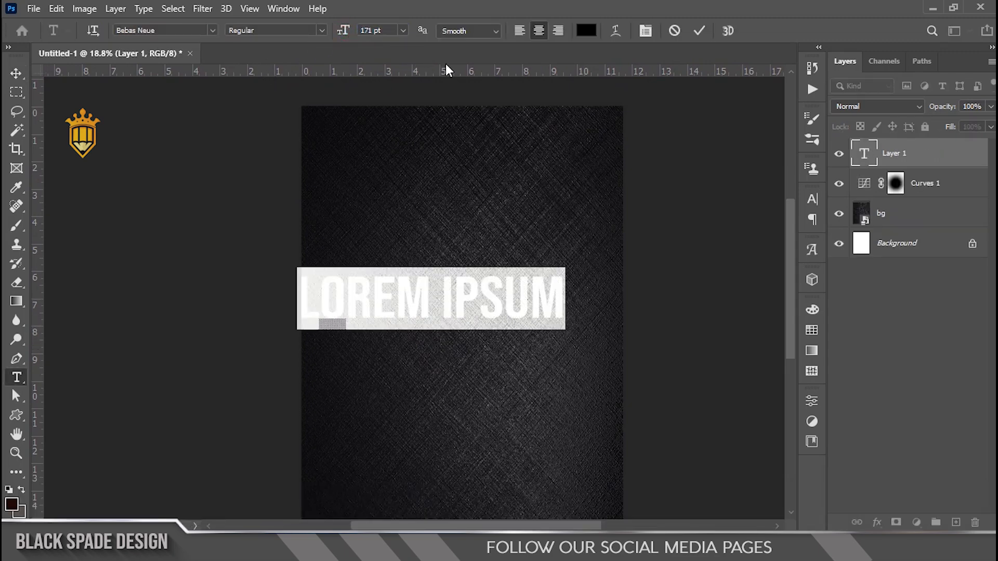
click(586, 31)
text(ffffff)
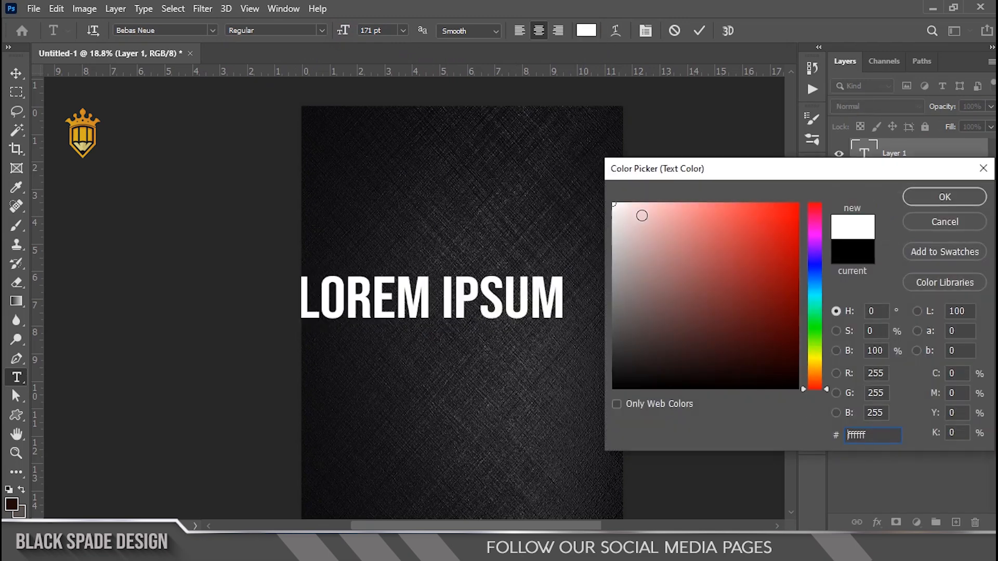
click(915, 201)
text(X-M)
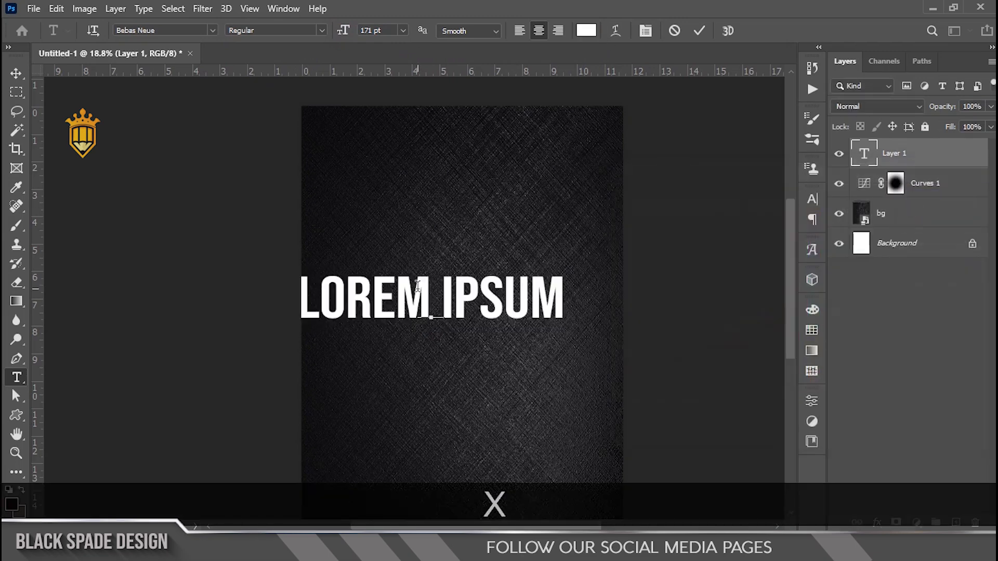
text(AS)
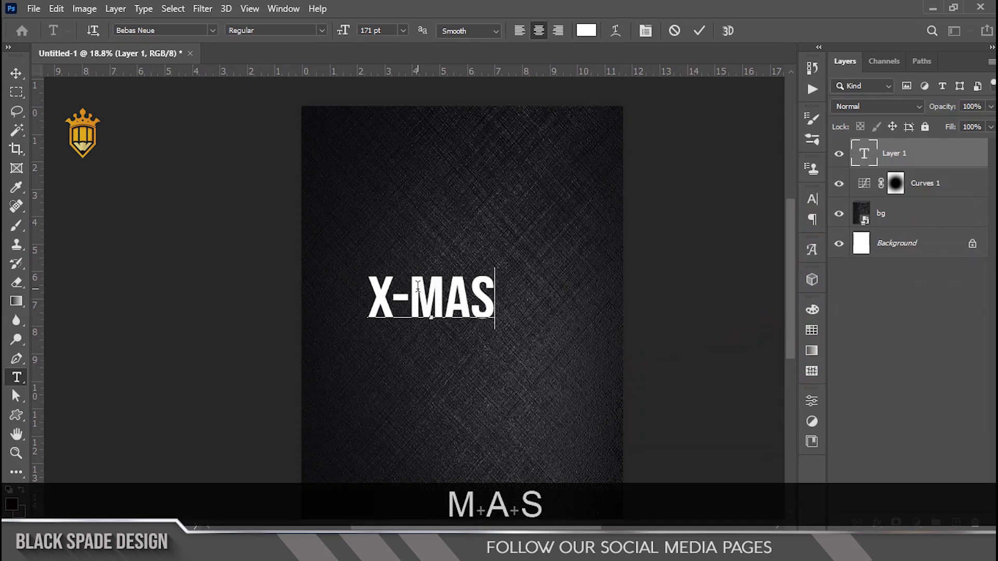
Change the X-MAS text's font to Uni Sans with the Heavy CAPS style.
key(ctrl+a)
click(645, 31)
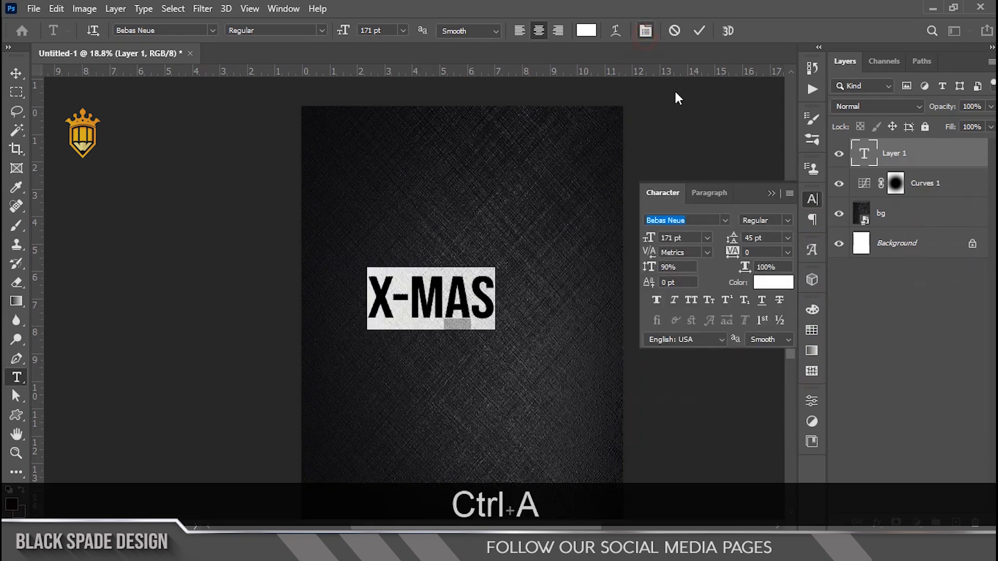
click(727, 220)
scroll(927, 274, up, 5)
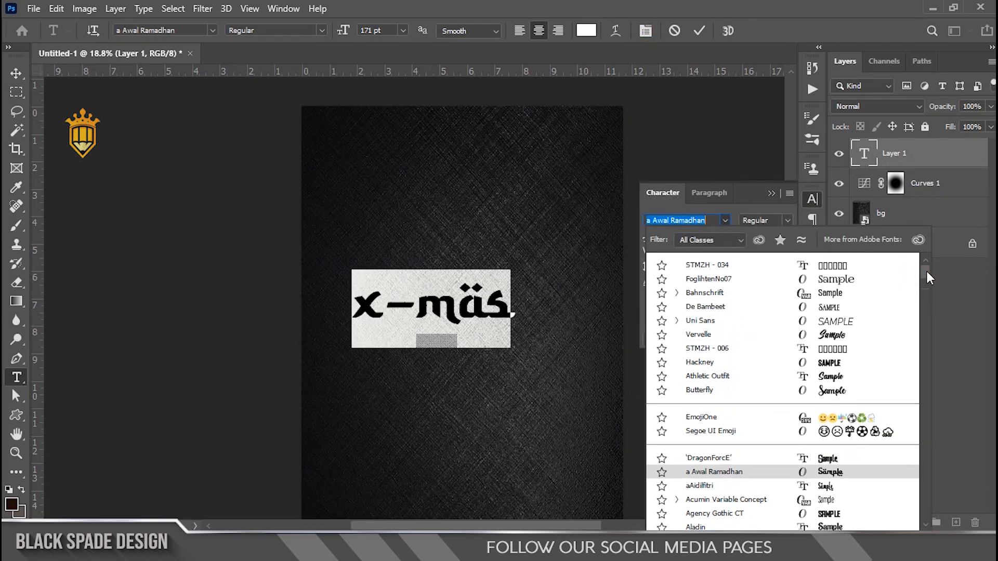
click(834, 323)
click(787, 221)
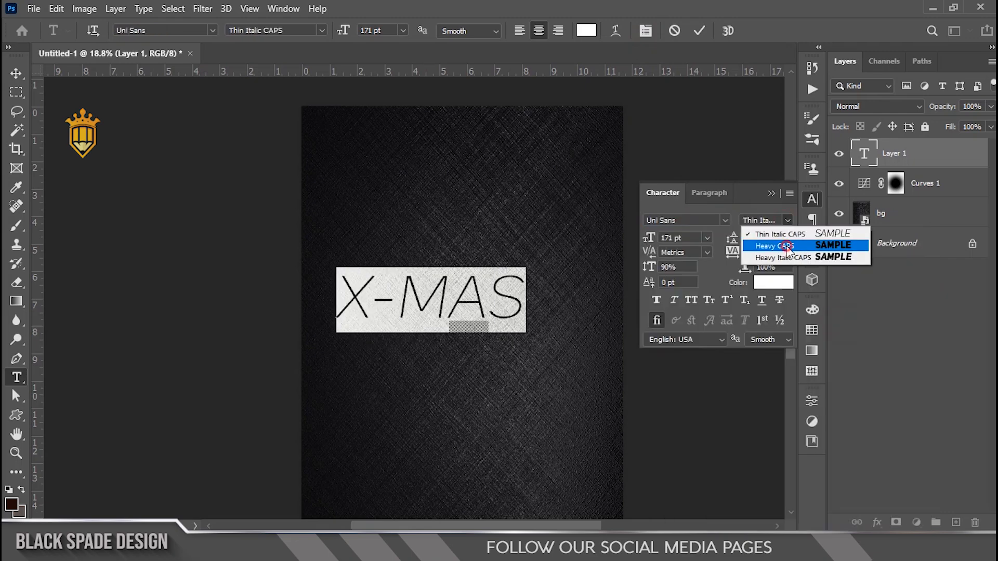
click(786, 246)
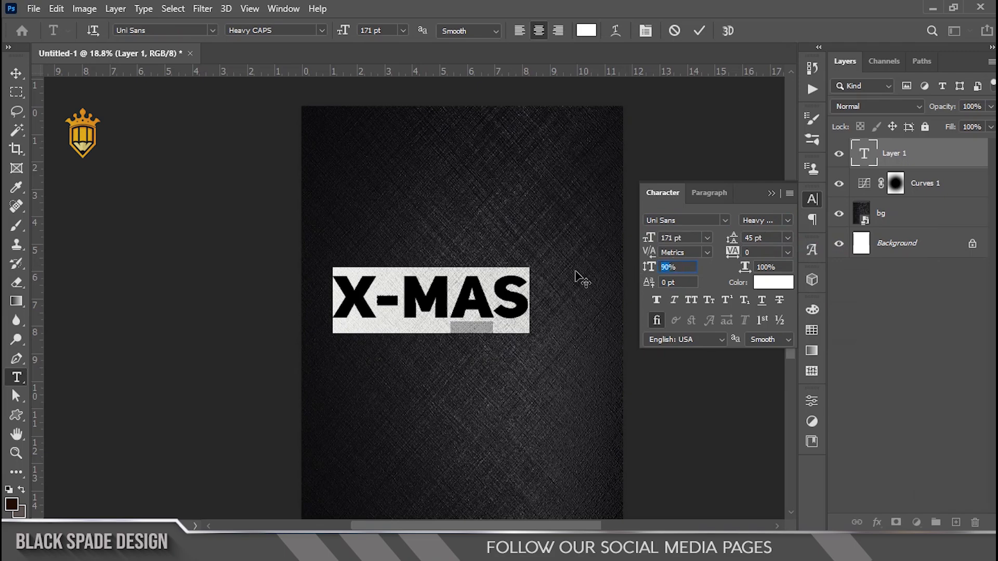
Set the X-MAS text's vertical scale to 100% and enlarge its font size to 233 pt.
text(100)
key(Return)
drag(650, 240, 691, 240)
click(699, 30)
Scale the X-MAS text proportionally to about 93% and centre it on the poster.
scroll(416, 243, up, 2)
key(v)
drag(423, 234, 474, 284)
key(ctrl+t)
drag(554, 217, 545, 219)
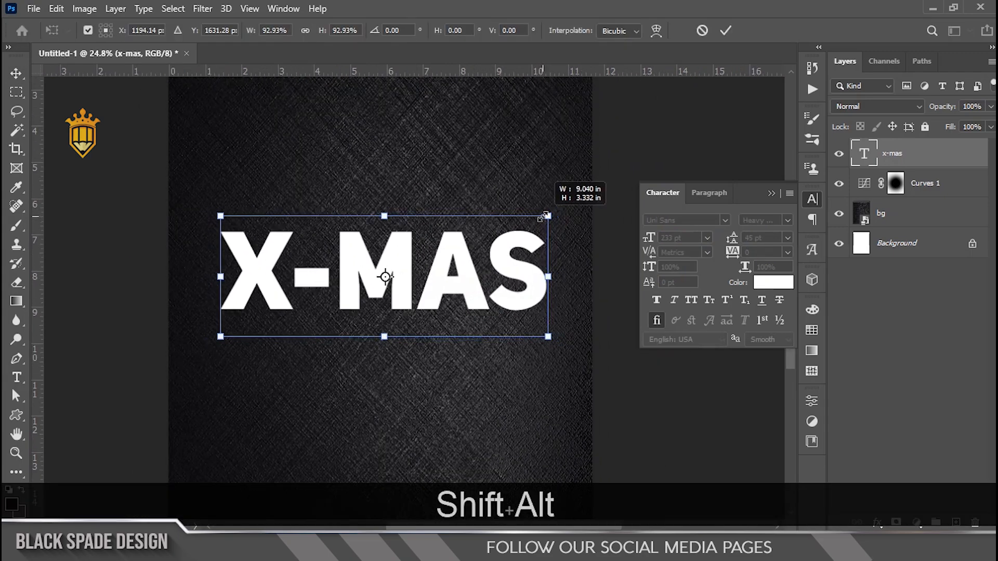
key(Return)
scroll(445, 283, up, 1)
drag(434, 305, 428, 302)
key(space)
drag(379, 283, 389, 341)
click(771, 196)
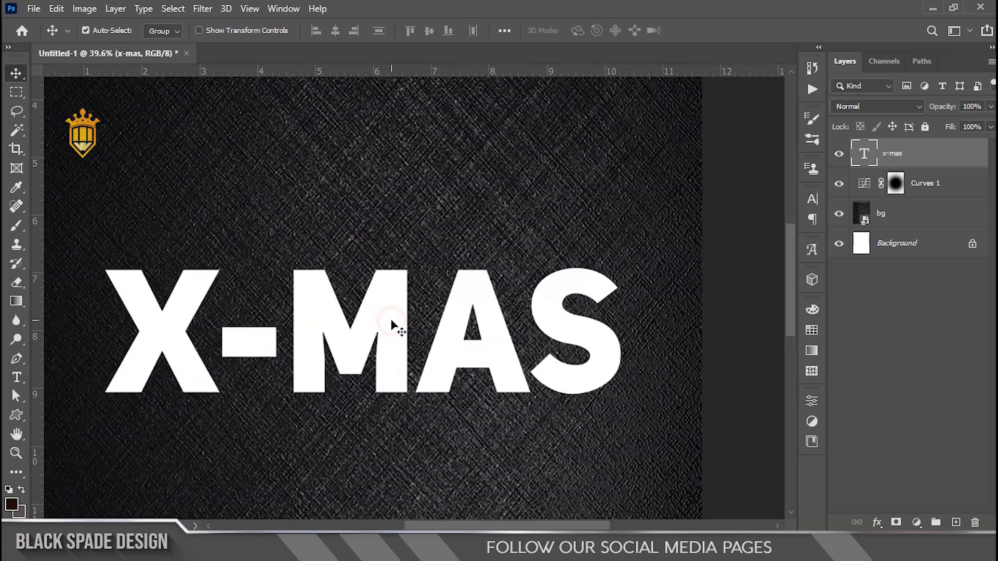
drag(394, 325, 398, 327)
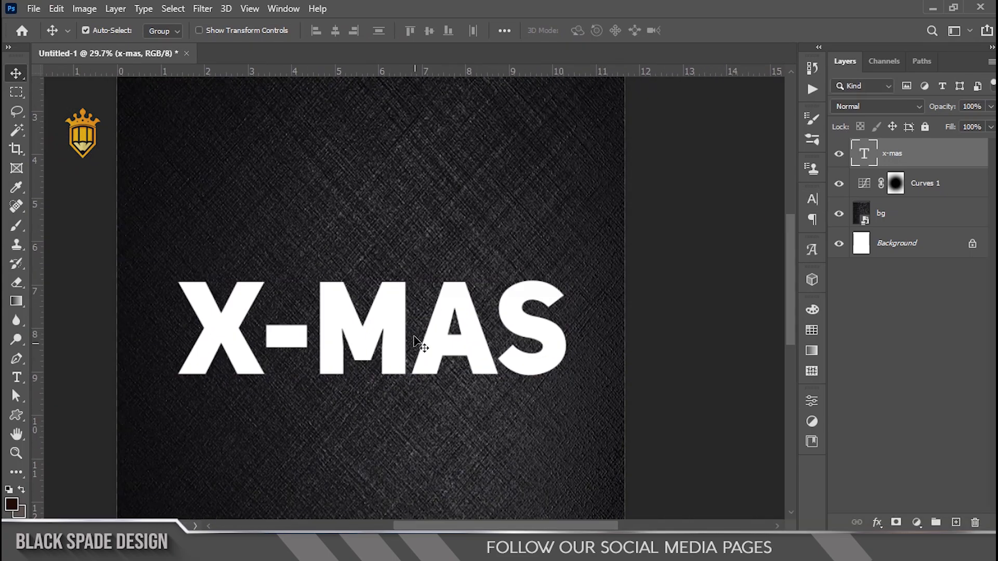
Add a second text reading MERRY above X-MAS and set its font to Vervelle Script.
key(space)
drag(362, 316, 401, 379)
key(t)
click(375, 293)
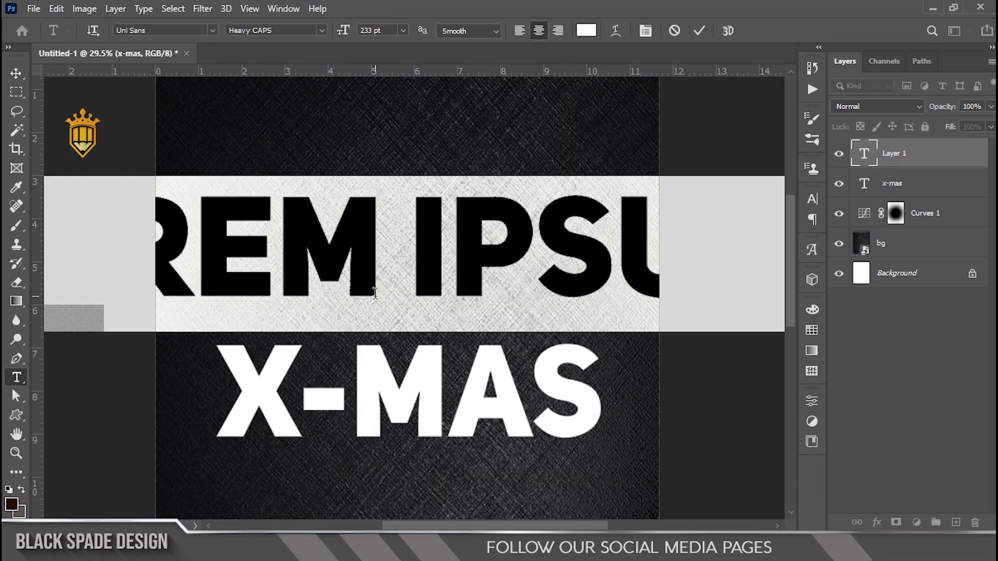
text(MERRY)
key(ctrl+a)
click(645, 31)
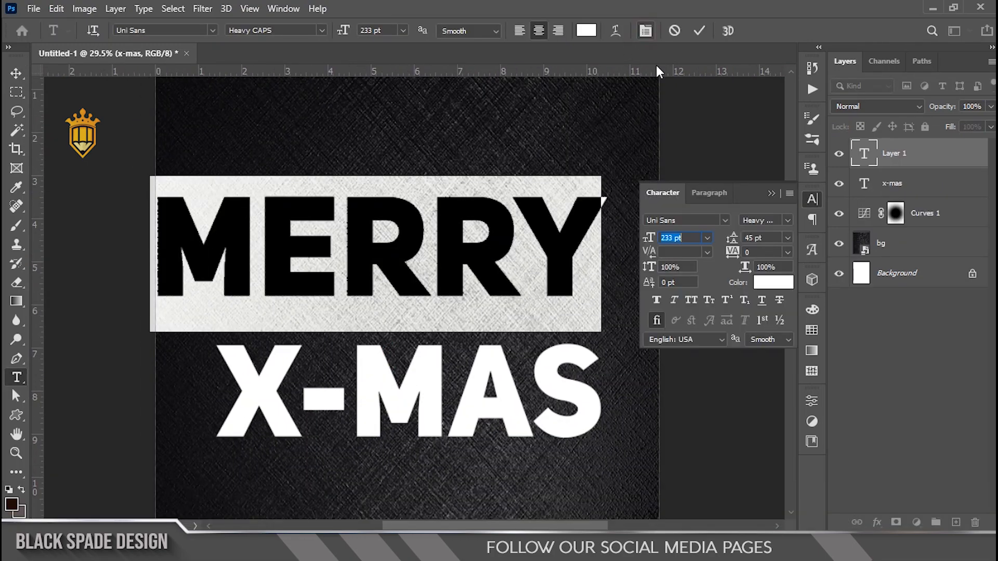
click(725, 220)
click(714, 335)
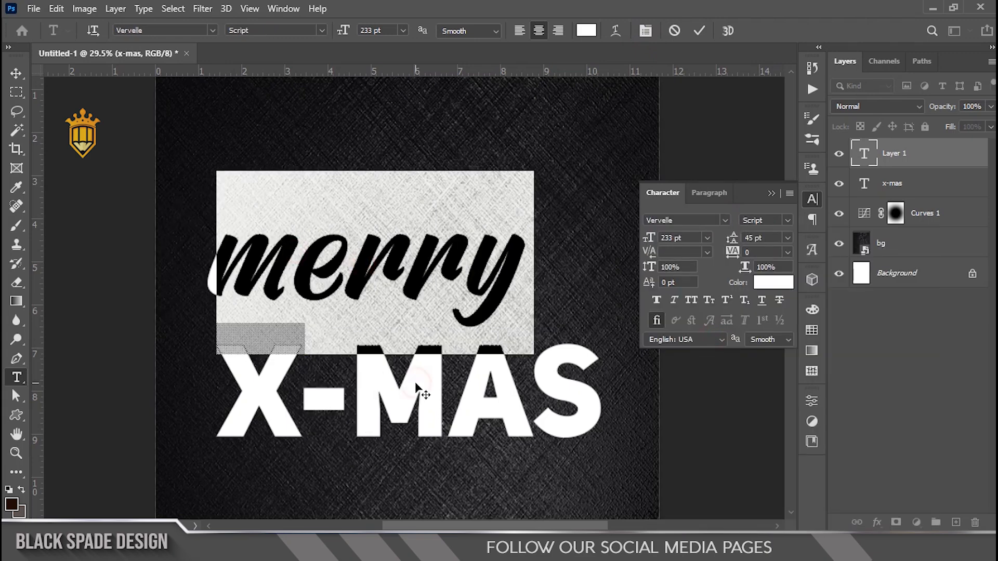
Retype the script text as Merry with only the first letter capitalised and reduce its size to 94 pt.
key(Return)
text(Merry)
key(ctrl+a)
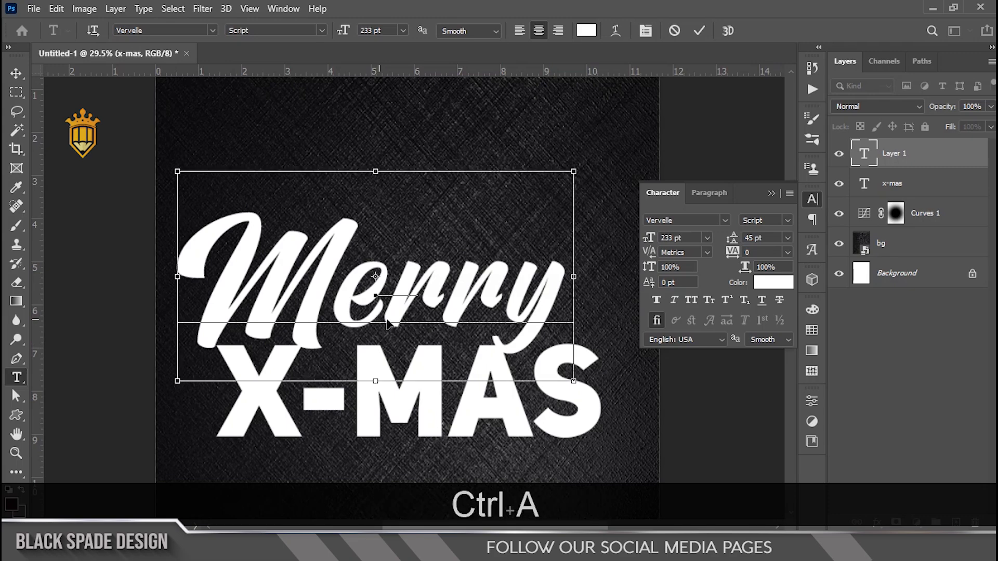
drag(647, 240, 541, 274)
click(390, 271)
click(293, 301)
key(BackSpace)
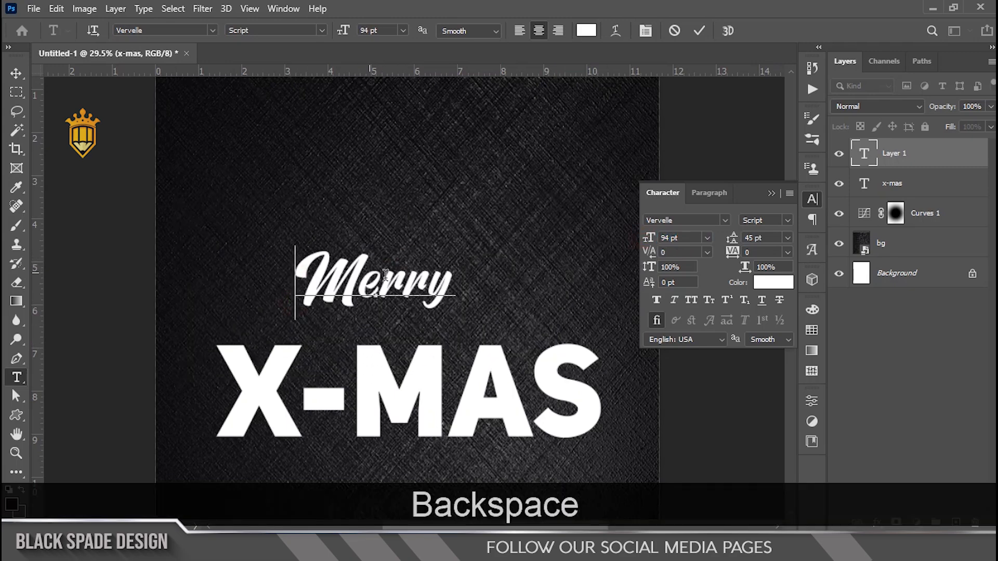
Replace the final y of Merry with an alternate glyph that has a long curled tail.
scroll(407, 311, up, 1)
scroll(406, 310, up, 1)
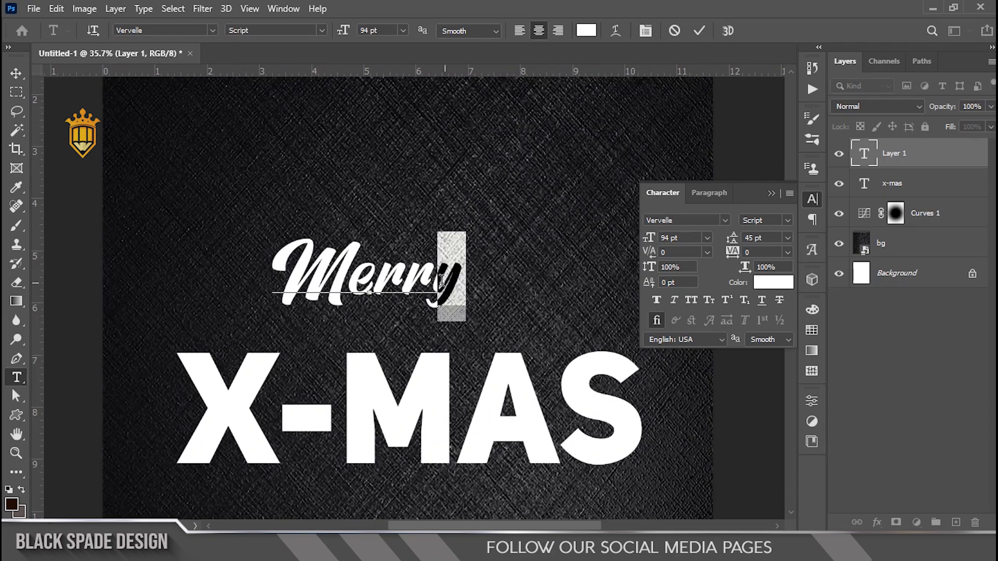
drag(445, 281, 442, 281)
click(518, 389)
click(699, 31)
Move Merry down to the top edge of X-MAS and scale it up proportionally to about 123%.
scroll(448, 244, up, 1)
key(v)
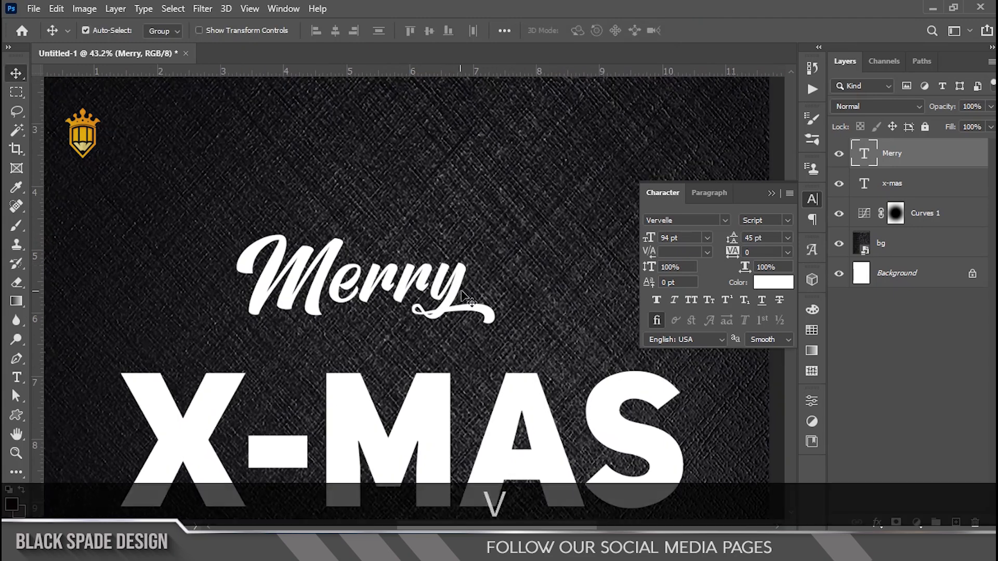
drag(454, 290, 492, 339)
key(ctrl+t)
drag(529, 274, 551, 266)
drag(573, 390, 572, 391)
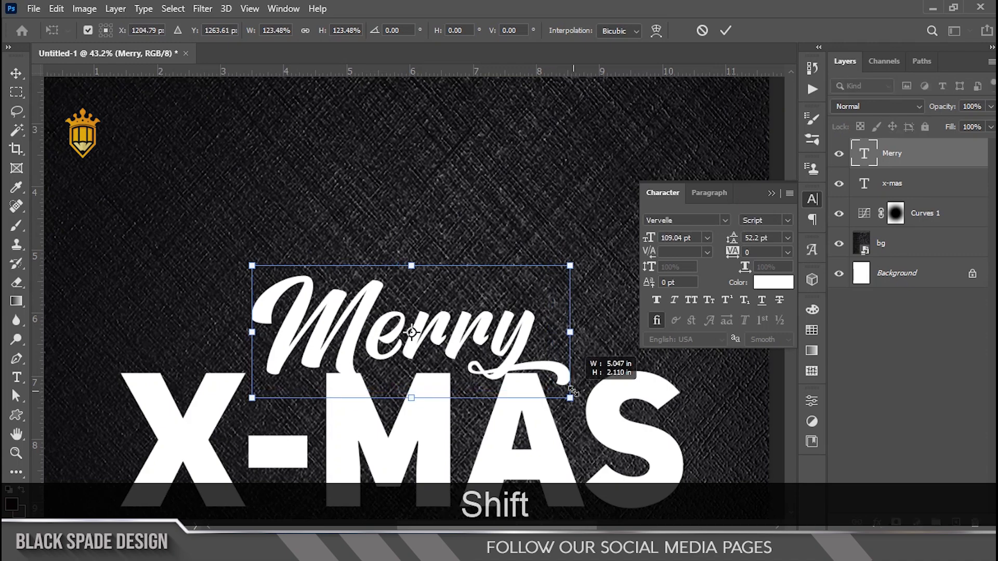
key(Return)
Position Merry centred just above X-MAS and nudge it up in small increments.
scroll(485, 368, up, 3)
drag(521, 358, 535, 349)
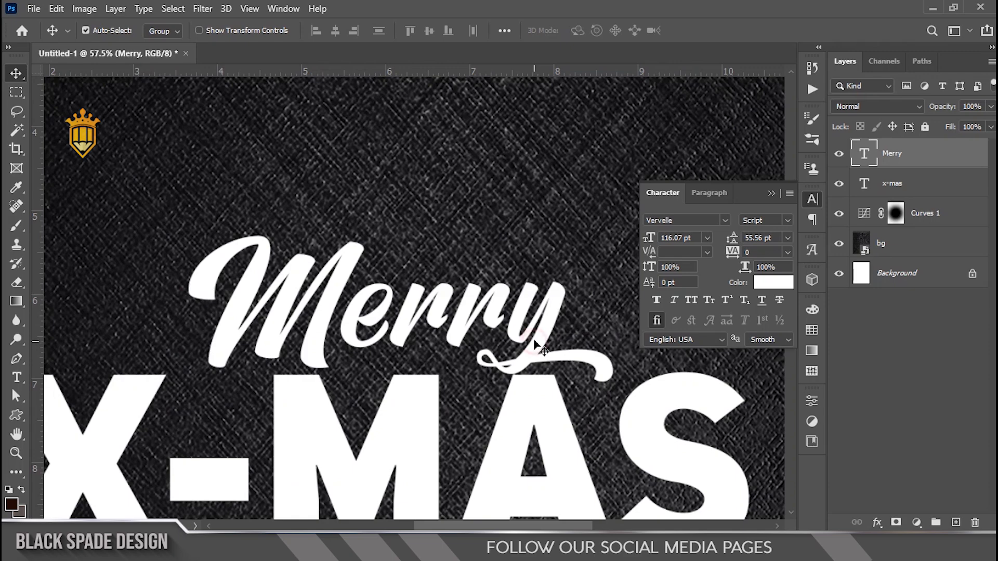
key(Up)
key(Up)
key(Up)
key(Up)
key(Up)
key(Up)
key(Up)
Duplicate the Merry text below X-MAS and change the copy's wording to Party.
scroll(486, 322, down, 7)
key(space)
drag(473, 326, 249, 338)
scroll(439, 180, up, 1)
key(t)
click(463, 332)
text(Party)
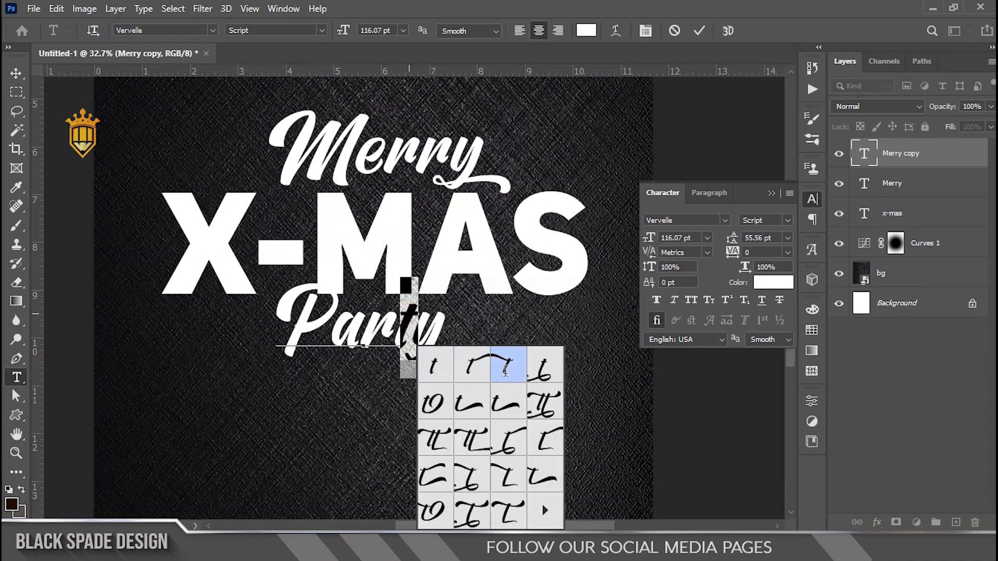
Swap the t of Party for an alternate with a long swash crossbar and the y for one with a looped tail.
click(505, 369)
drag(438, 332, 425, 332)
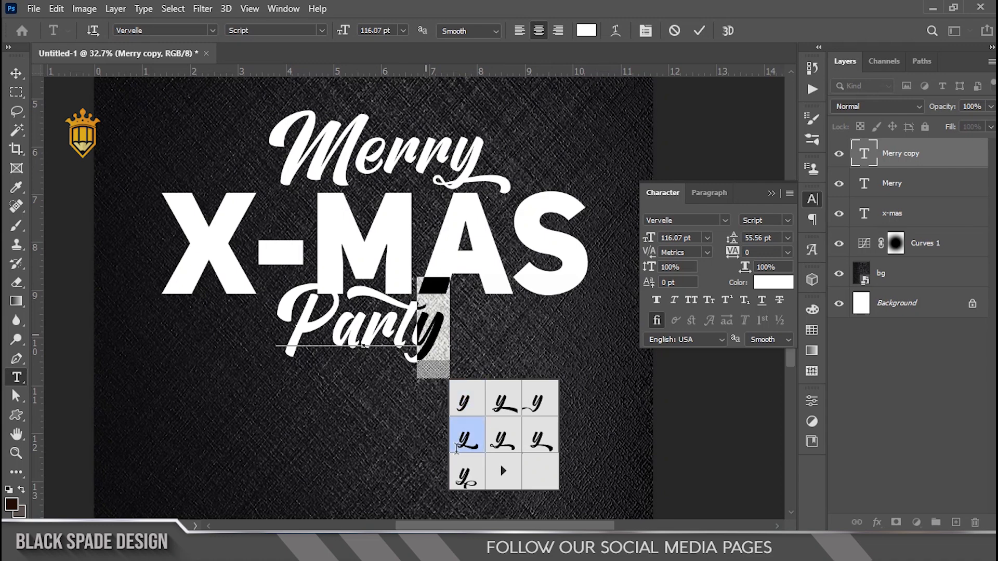
click(469, 487)
click(700, 31)
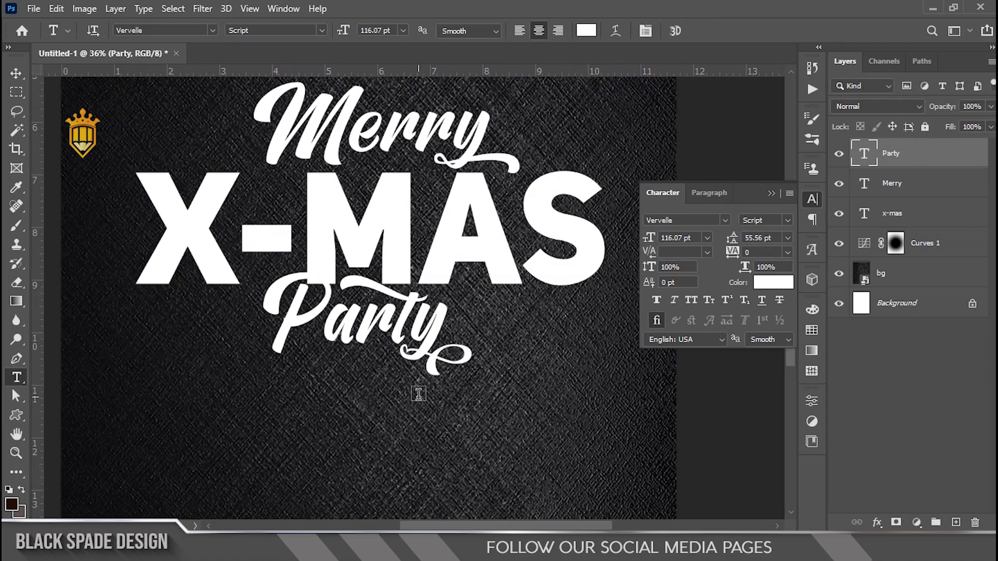
Scale Party up to about 134 pt and place it directly beneath X-MAS.
key(ctrl+t)
mouse_move(468, 372)
mouse_down()
mouse_move(496, 387)
mouse_move(482, 379)
mouse_up()
drag(419, 335, 420, 350)
key(Return)
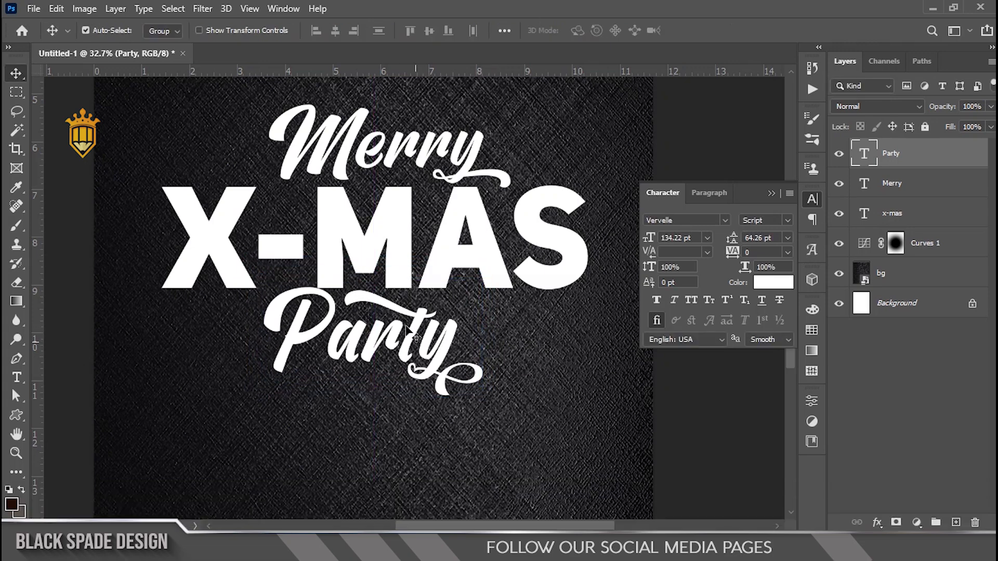
key(Up)
Enlarge Party further to about 145 pt and realign it tightly under X-MAS.
scroll(396, 319, down, 2)
key(ctrl+t)
drag(463, 293, 474, 286)
key(Return)
scroll(418, 323, up, 2)
drag(412, 325, 419, 325)
key(Up)
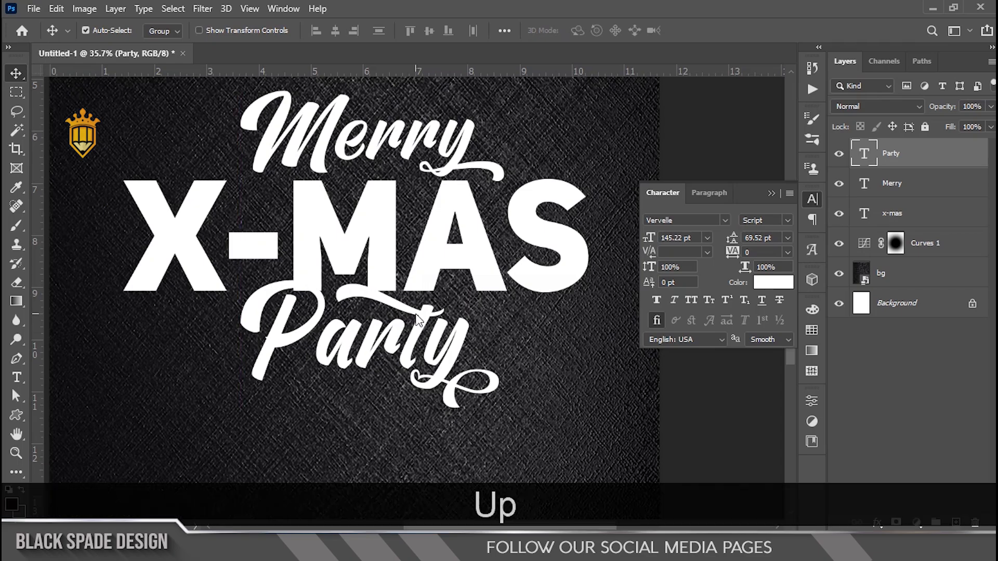
Nudge Merry down slightly to tighten its gap to X-MAS.
scroll(400, 297, down, 2)
scroll(400, 297, down, 1)
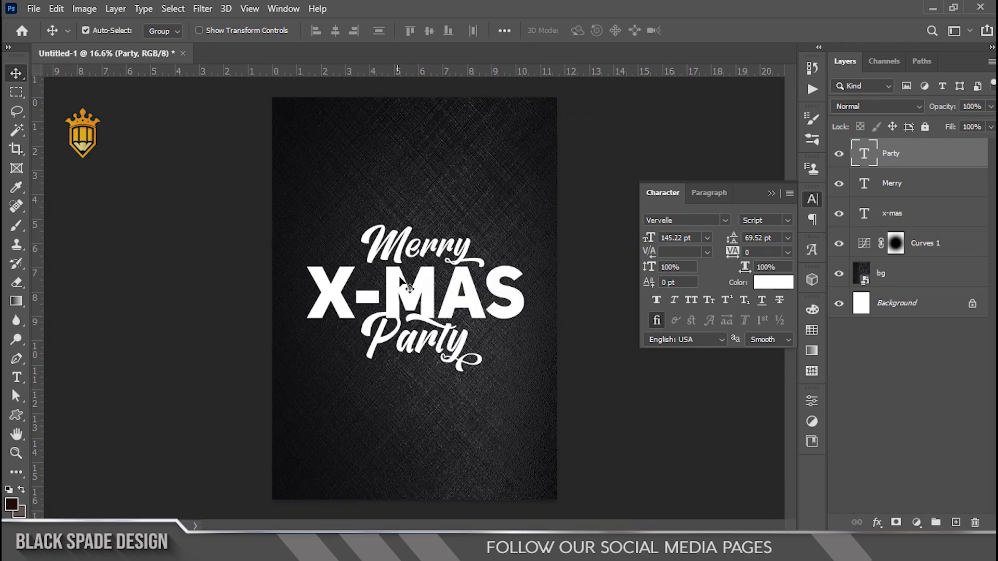
scroll(405, 260, up, 4)
scroll(403, 256, down, 1)
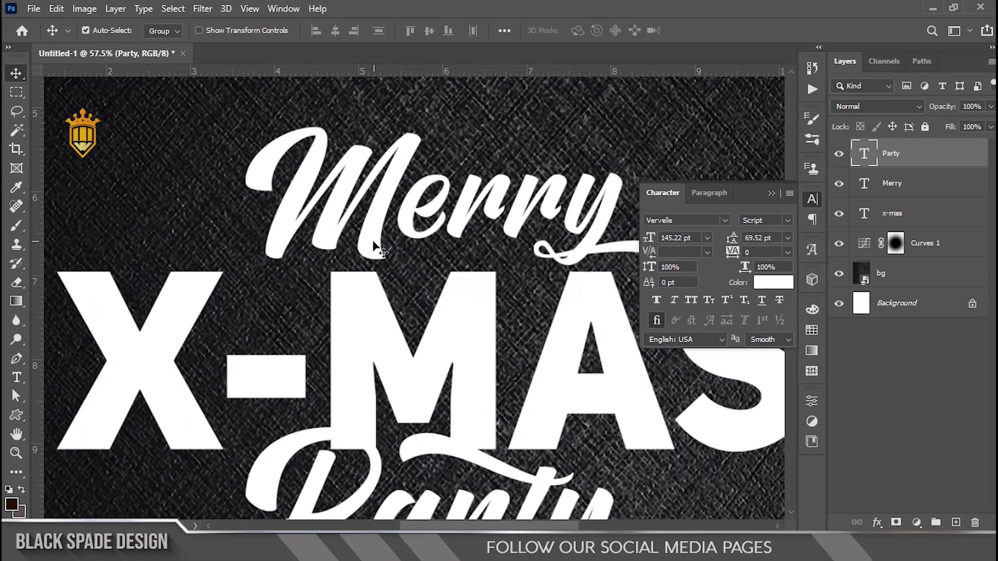
click(387, 254)
key(Down)
key(Down)
key(Down)
key(Down)
key(Down)
key(Down)
key(Down)
scroll(388, 253, down, 4)
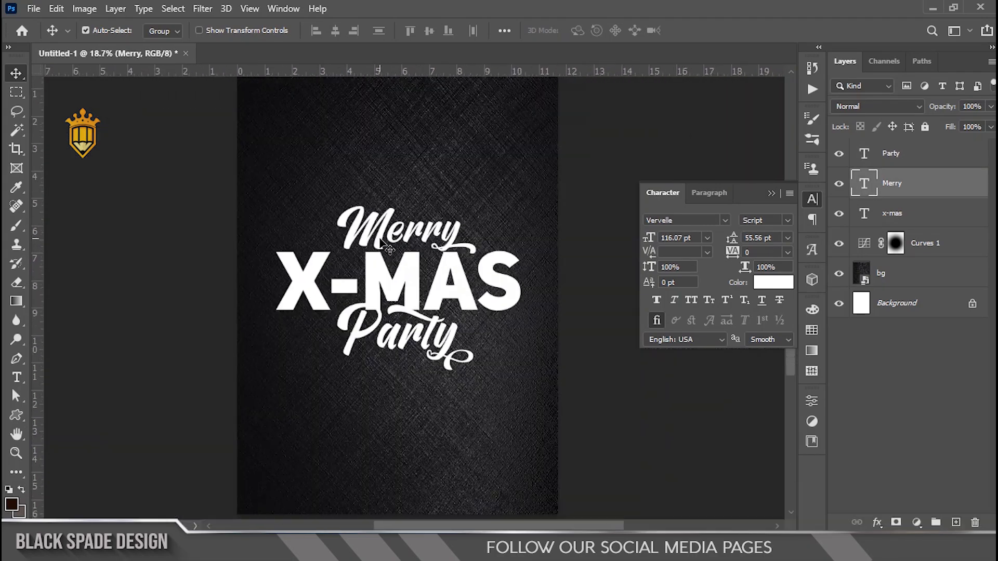
Stretch the X-MAS text to a 110% vertical scale.
scroll(398, 296, up, 3)
scroll(400, 298, up, 1)
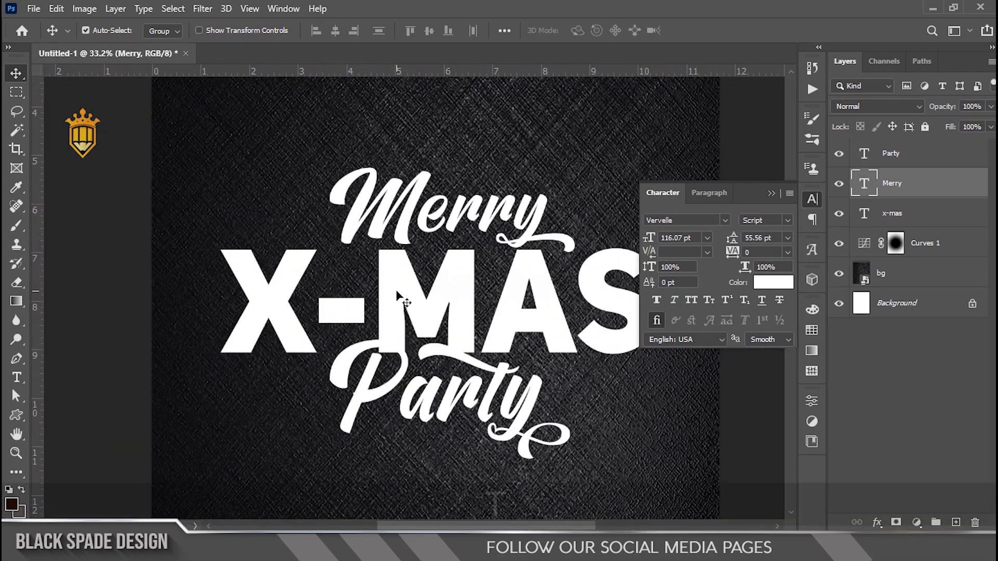
double_click(397, 291)
key(ctrl+a)
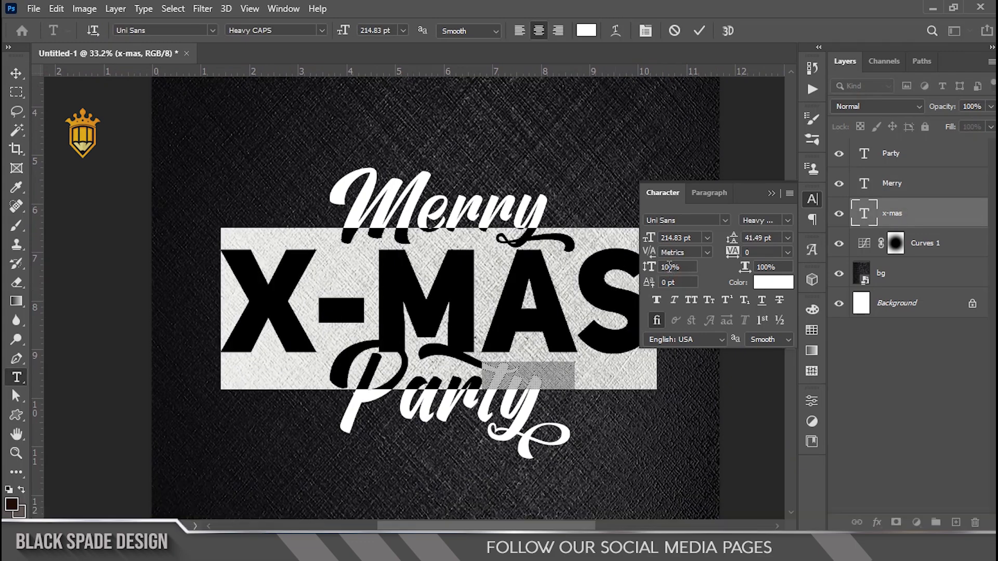
text(110)
key(Return)
key(ctrl+Return)
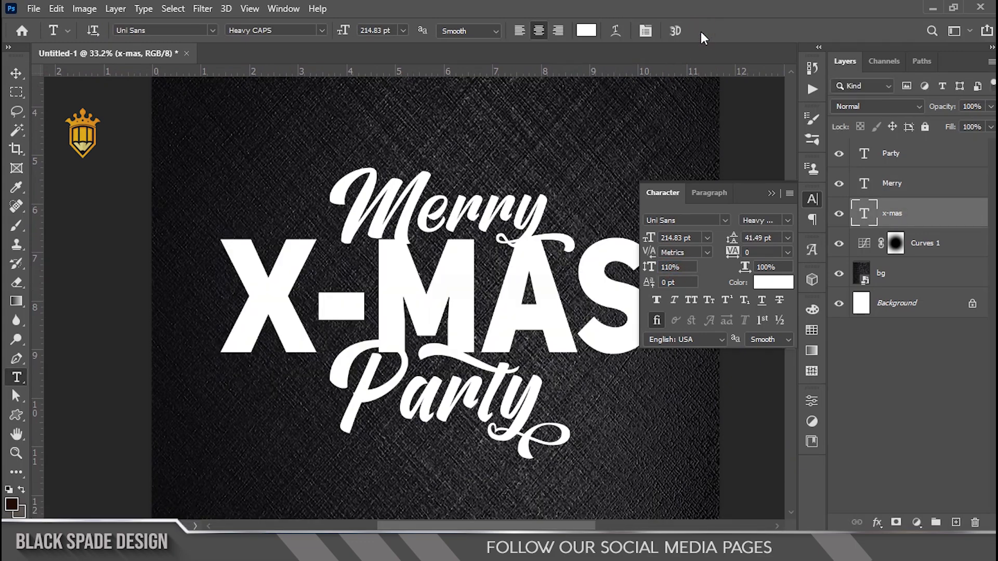
Move Merry up and fine-tune its height so it sits just above the taller X-MAS lettering.
scroll(519, 221, down, 1)
key(v)
click(490, 220)
scroll(490, 219, up, 4)
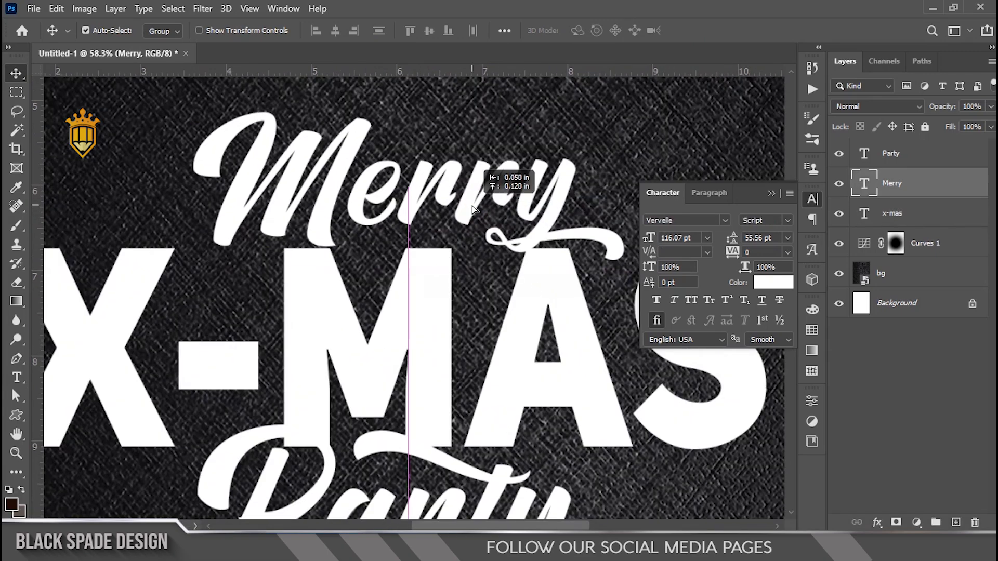
key(Up)
key(Up)
key(Up)
key(Up)
scroll(472, 205, down, 2)
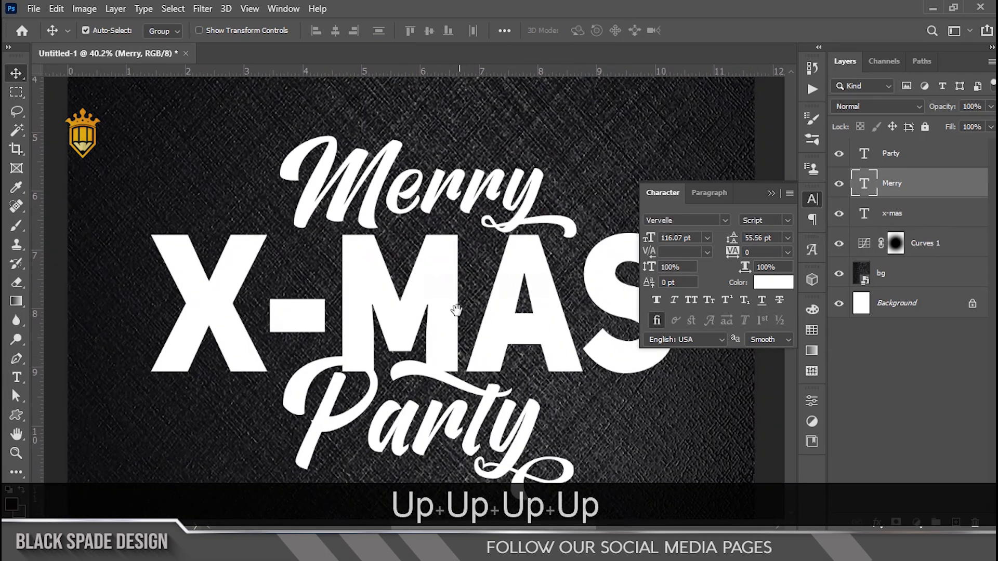
Nudge Party down slightly to fine-tune its overlap with the bottom of X-MAS.
drag(483, 403, 480, 280)
click(481, 280)
key(Down)
key(Down)
key(Down)
key(Down)
key(Down)
key(Down)
key(Down)
key(Down)
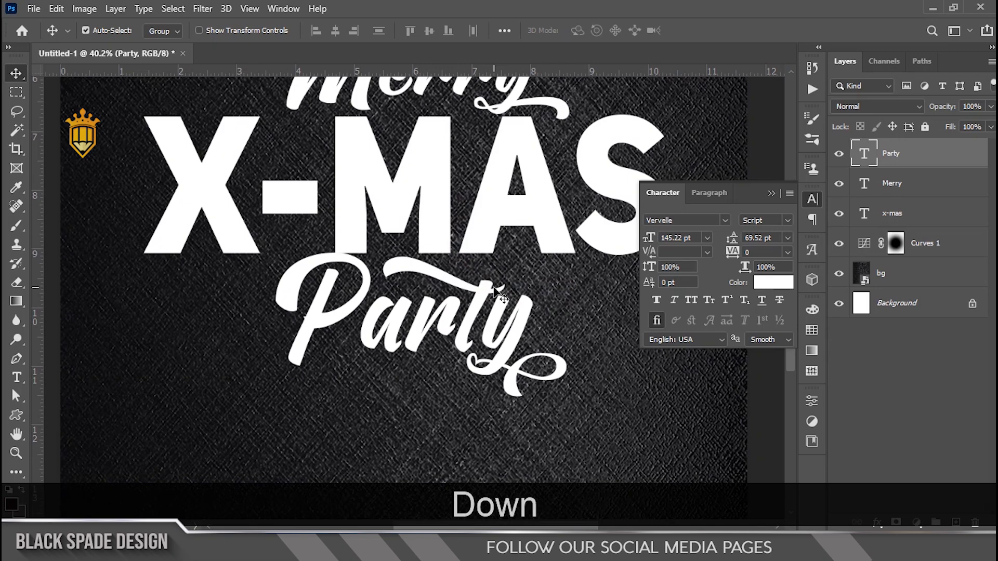
key(Up)
scroll(497, 291, down, 2)
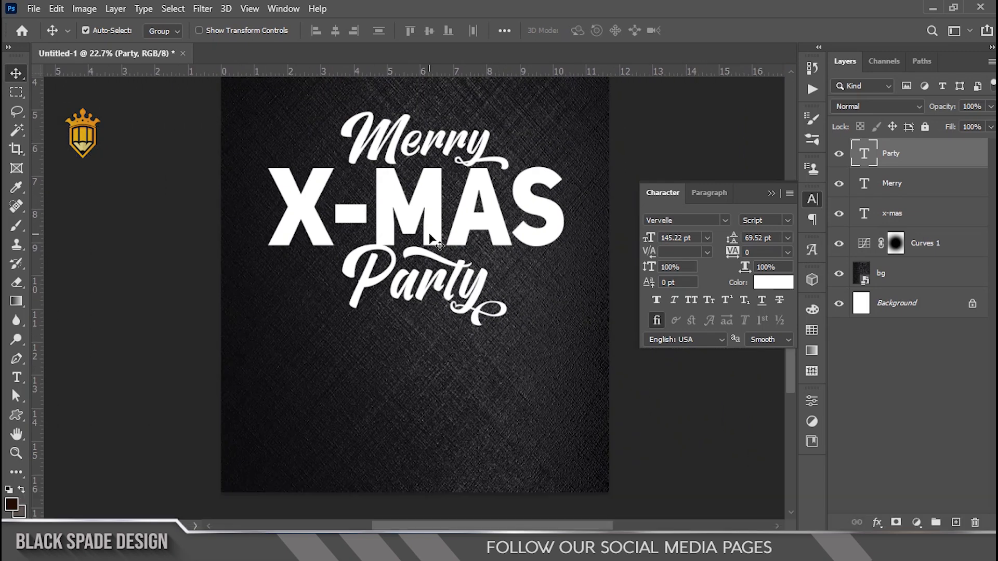
Slightly enlarge only the final y of Merry.
key(ctrl)
key(t)
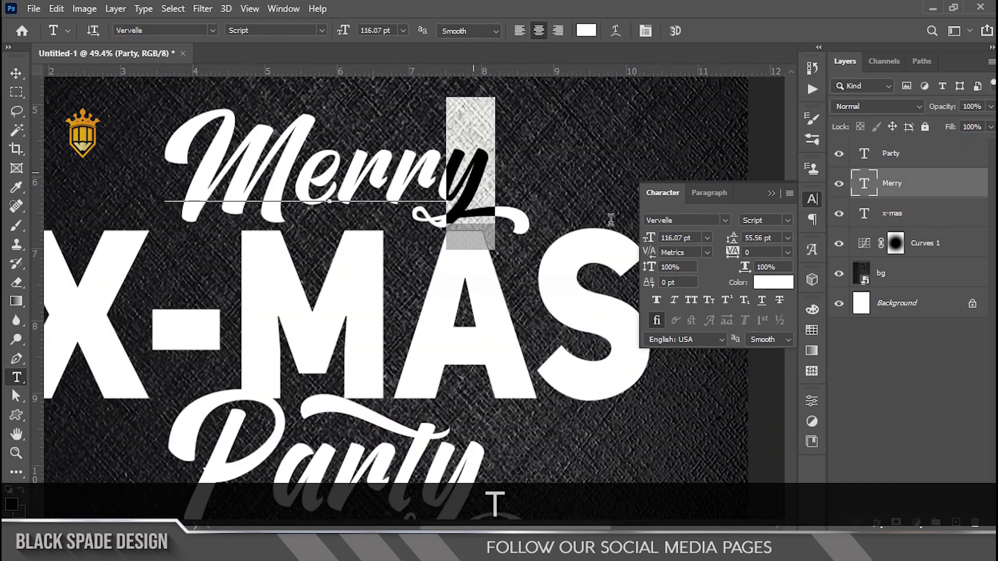
click(675, 238)
click(700, 31)
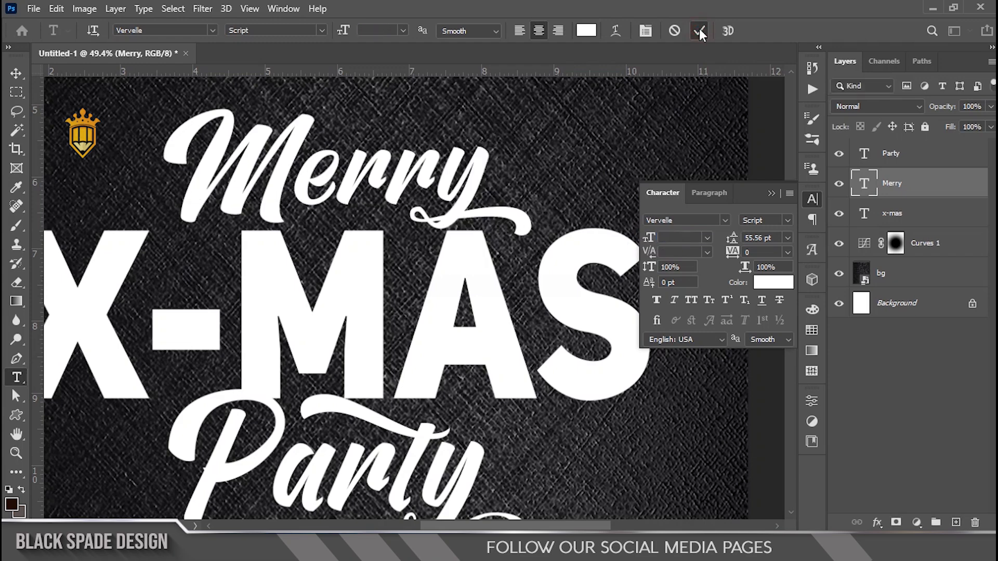
Load the outline of the Party text as a selection and expand it by 40 pixels.
scroll(348, 409, up, 2)
key(space)
drag(347, 410, 348, 264)
key(v)
ctrl+click(864, 154)
click(173, 8)
mouse_move(229, 229)
click(331, 257)
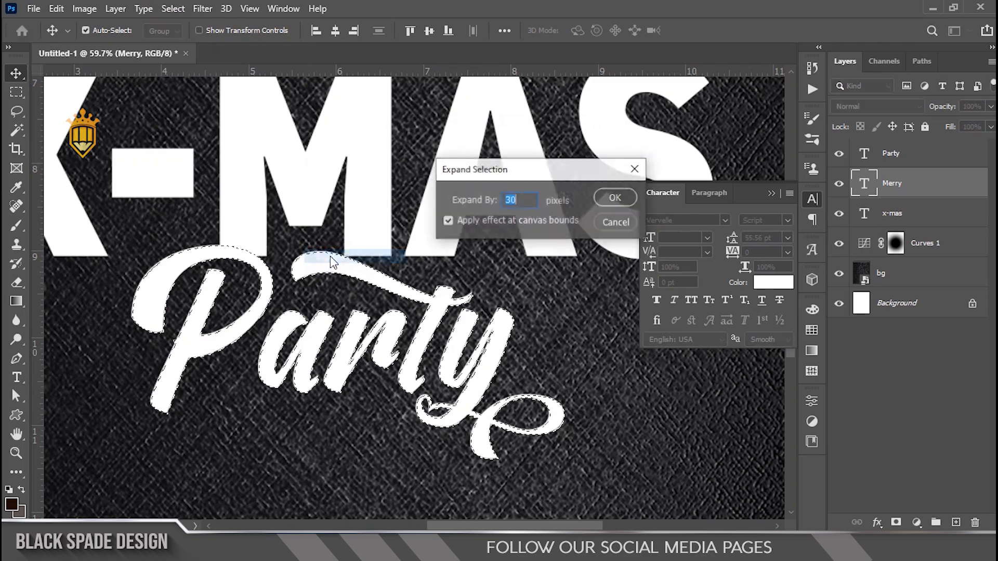
text(40)
key(Return)
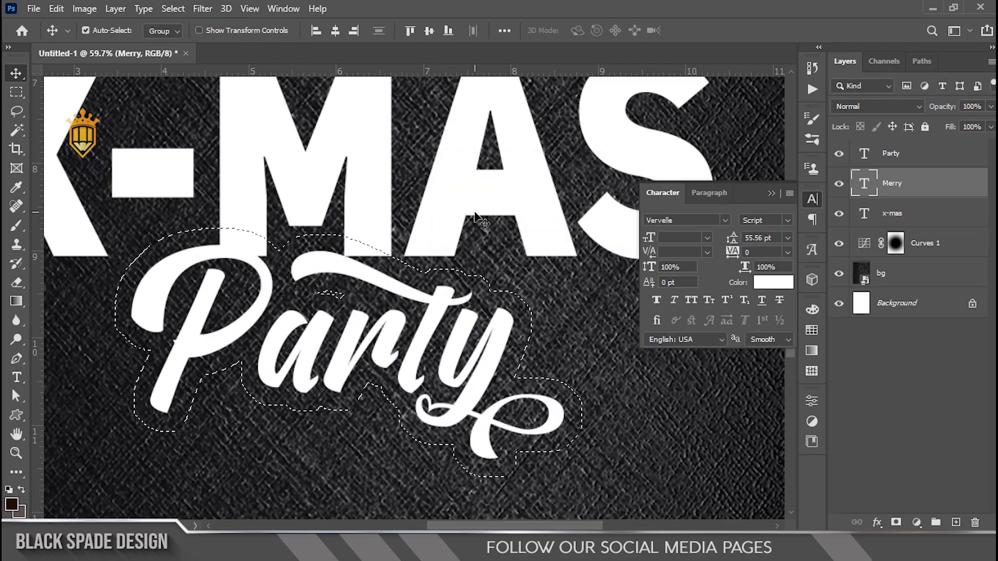
Mask the x-mas layer so the expanded Party outline is cut out of the X-MAS letters.
key(ctrl)
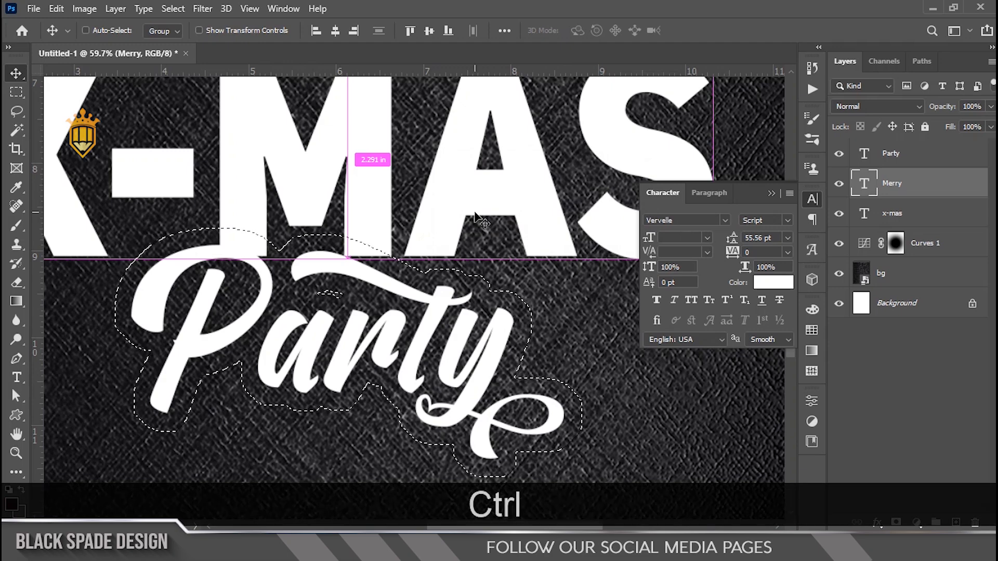
click(879, 213)
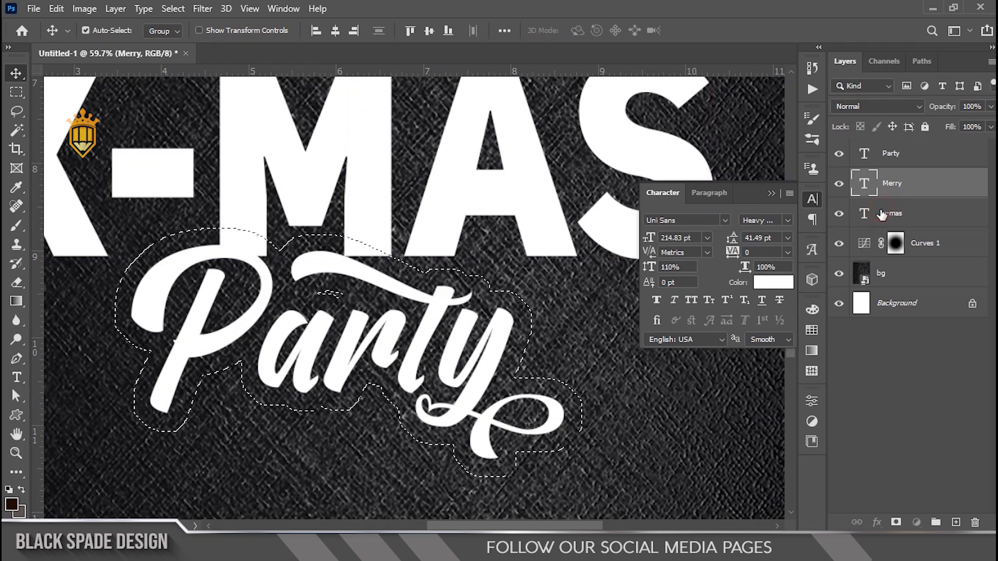
alt+click(895, 522)
key(ctrl+i)
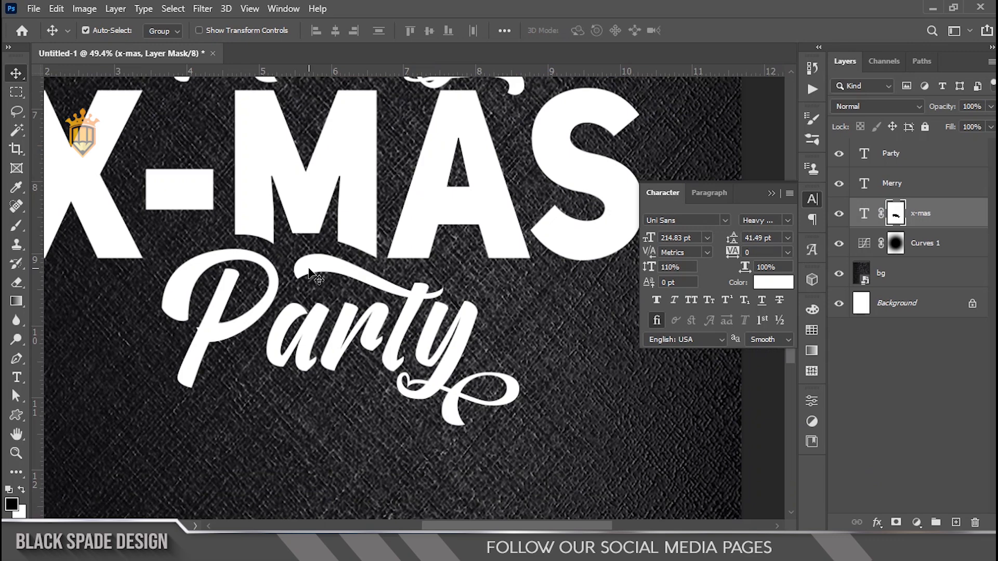
Load the outline of the Merry text as a selection and expand it by the same amount as the Party outline.
scroll(311, 273, down, 3)
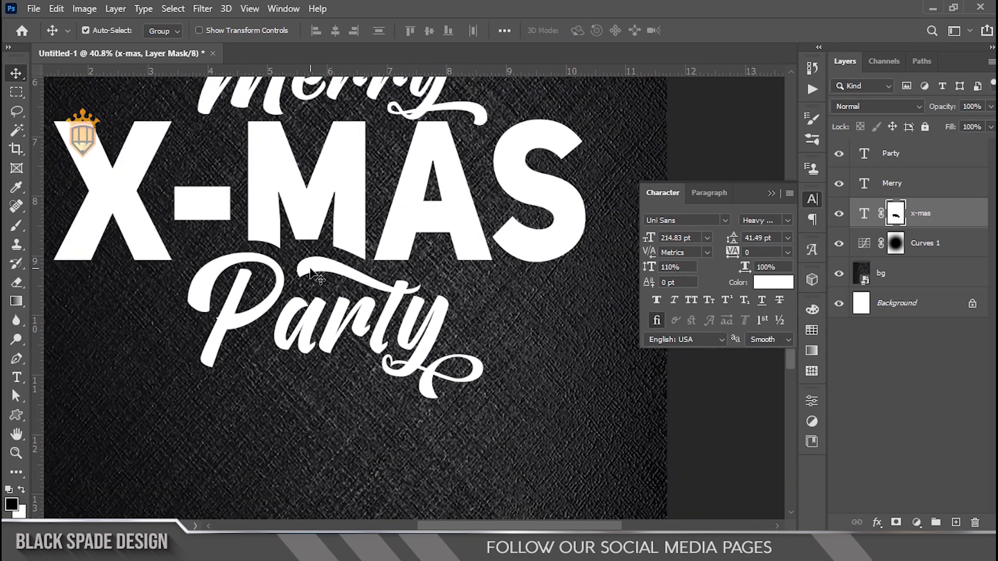
scroll(316, 246, up, 2)
drag(316, 239, 313, 353)
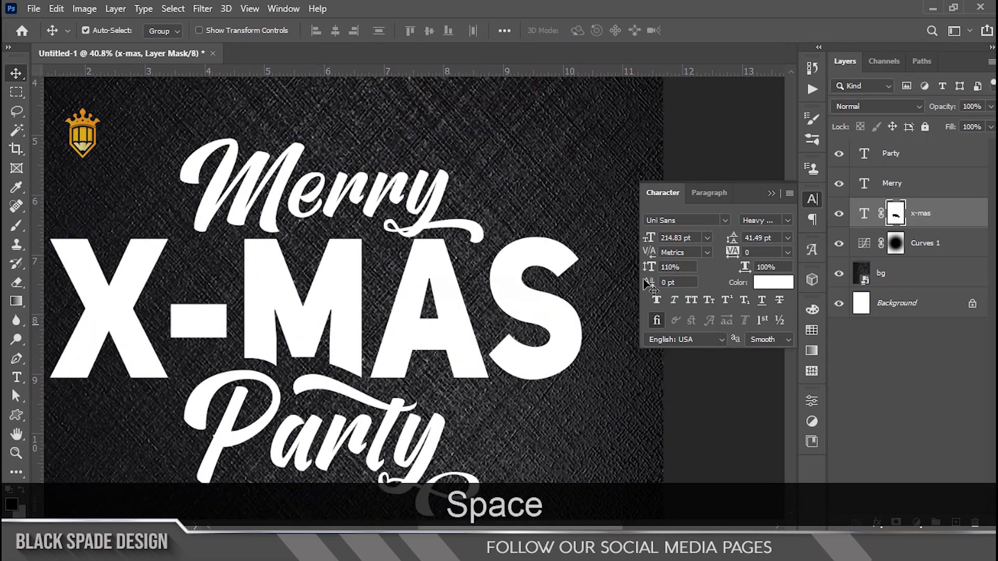
click(885, 158)
click(885, 187)
key(ctrl)
click(174, 9)
mouse_move(264, 228)
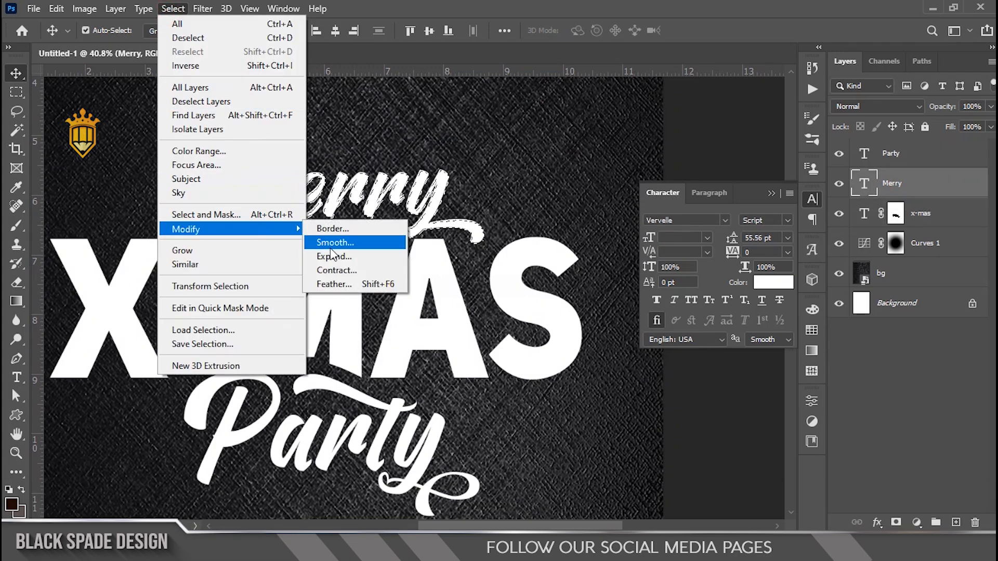
click(332, 257)
click(608, 199)
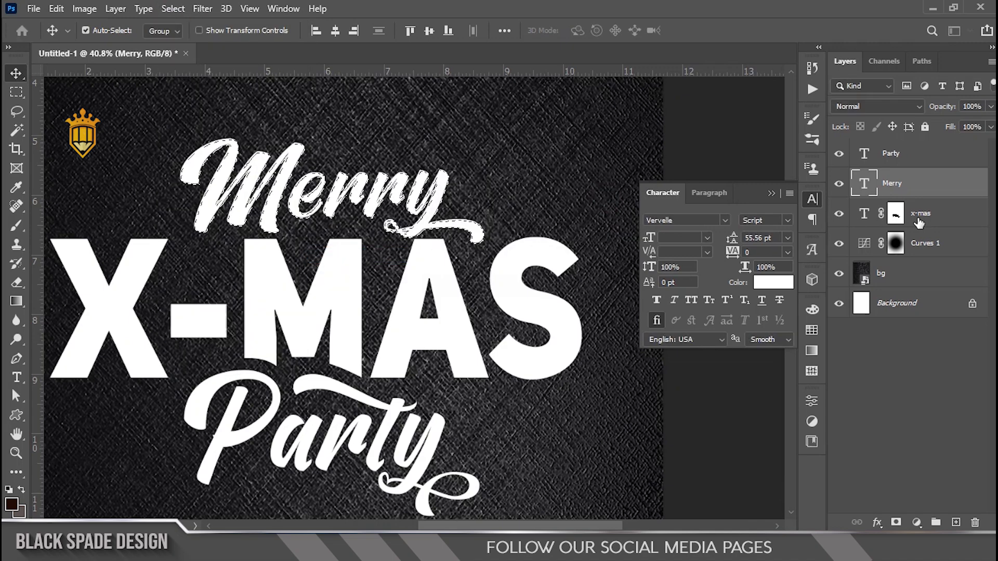
Fill the selected Merry outline with black on the x-mas layer mask and deselect.
click(895, 216)
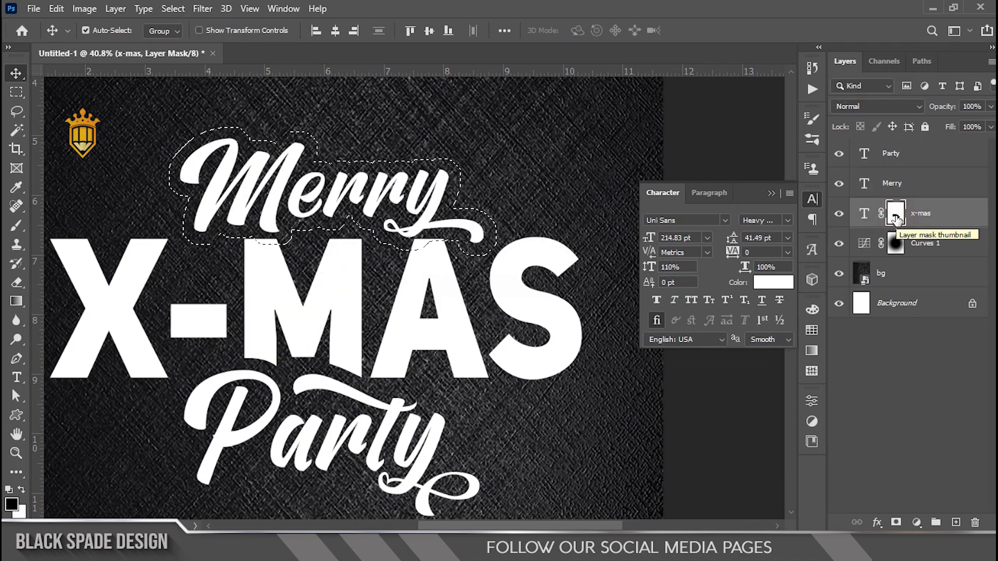
key(Delete)
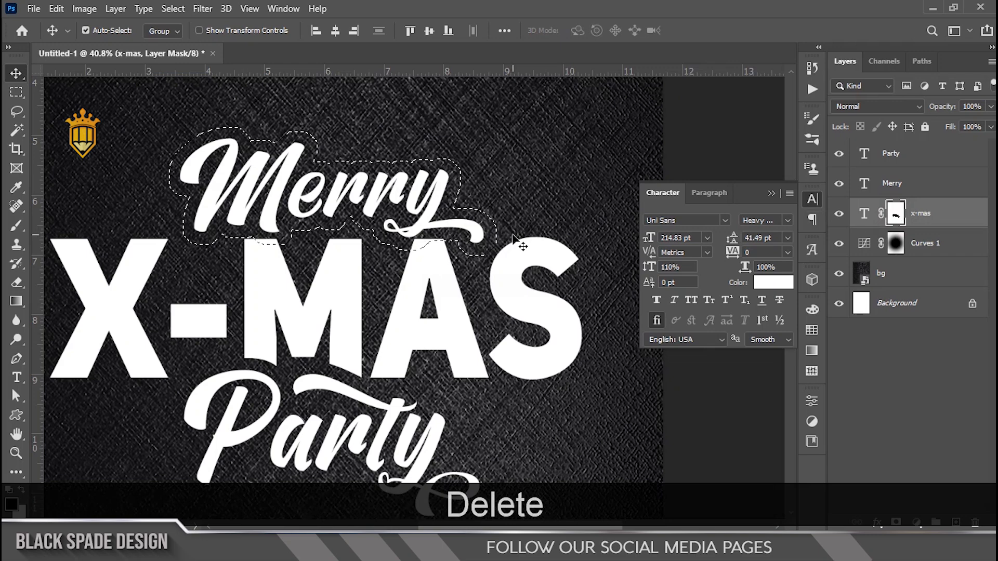
key(x)
key(ctrl)
key(ctrl+d)
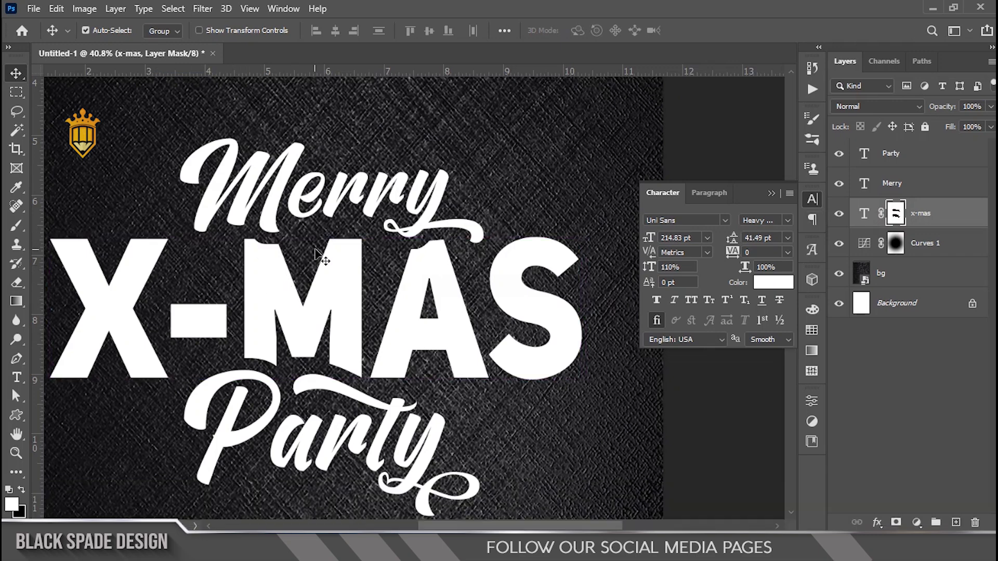
Nudge Party up in small increments to narrow its gap to the cut-out edge of X-MAS.
scroll(316, 252, up, 6)
key(space)
drag(322, 416, 301, 273)
scroll(345, 349, down, 2)
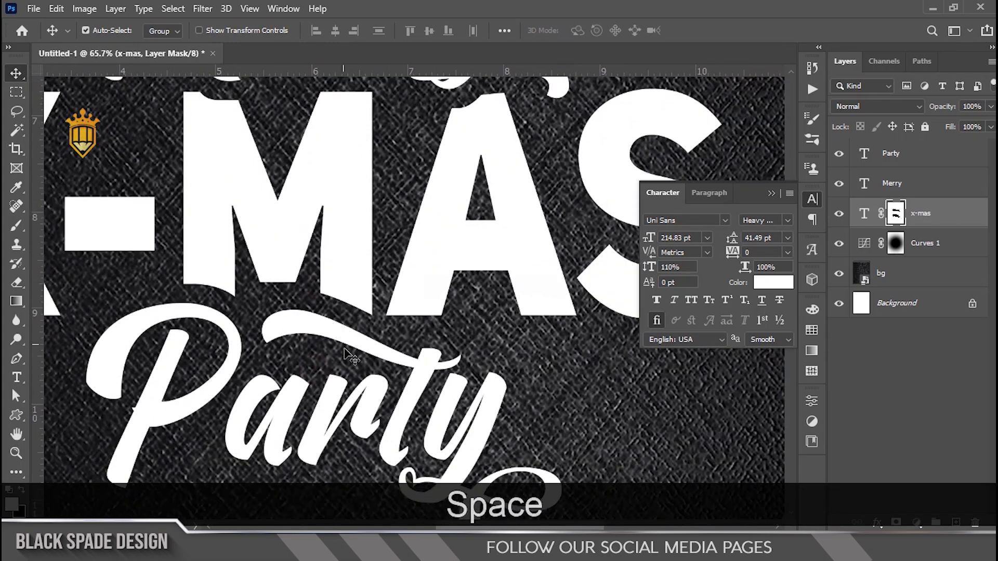
right_click(320, 335)
click(336, 338)
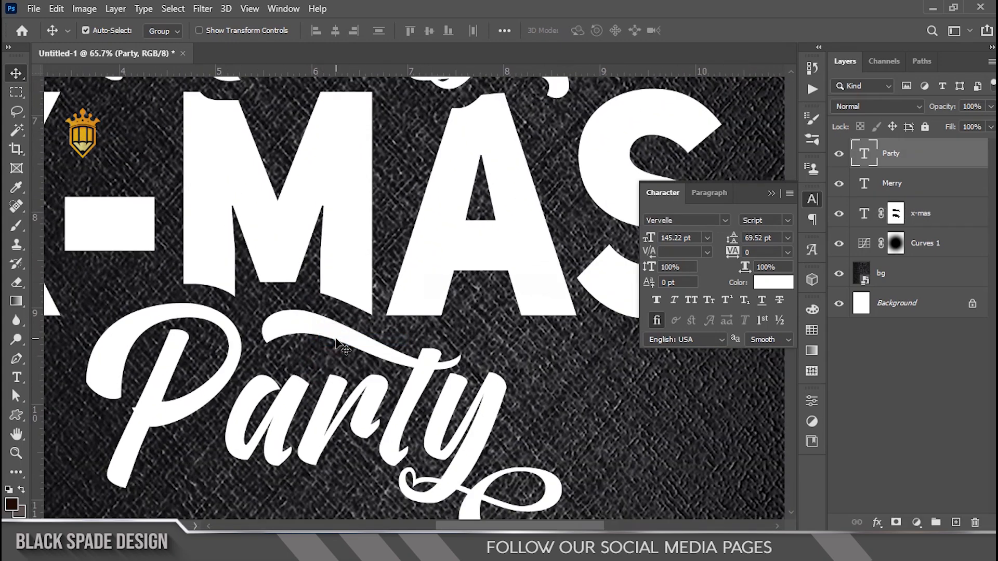
key(Up)
key(Up)
key(Up)
key(Up)
key(Up)
key(Up)
key(Up)
key(Up)
key(Up)
key(Up)
key(Up)
key(Up)
key(Up)
key(Up)
key(Up)
key(Up)
key(Up)
key(Up)
key(Up)
key(Up)
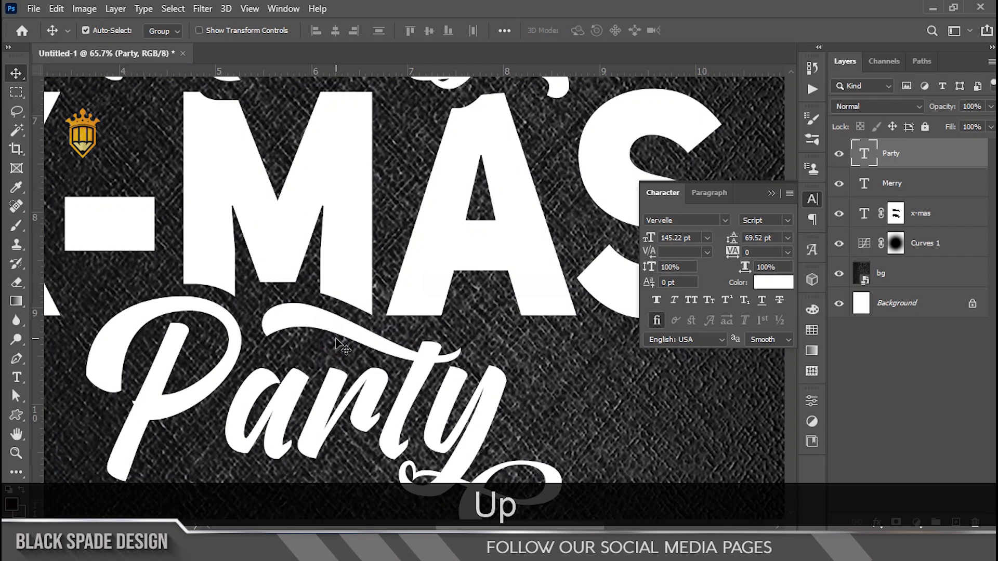
Nudge Merry down in small increments to narrow its gap to the cut-out tops of the X-MAS letters.
scroll(336, 344, down, 3)
scroll(273, 320, down, 3)
drag(285, 273, 298, 317)
scroll(297, 284, up, 3)
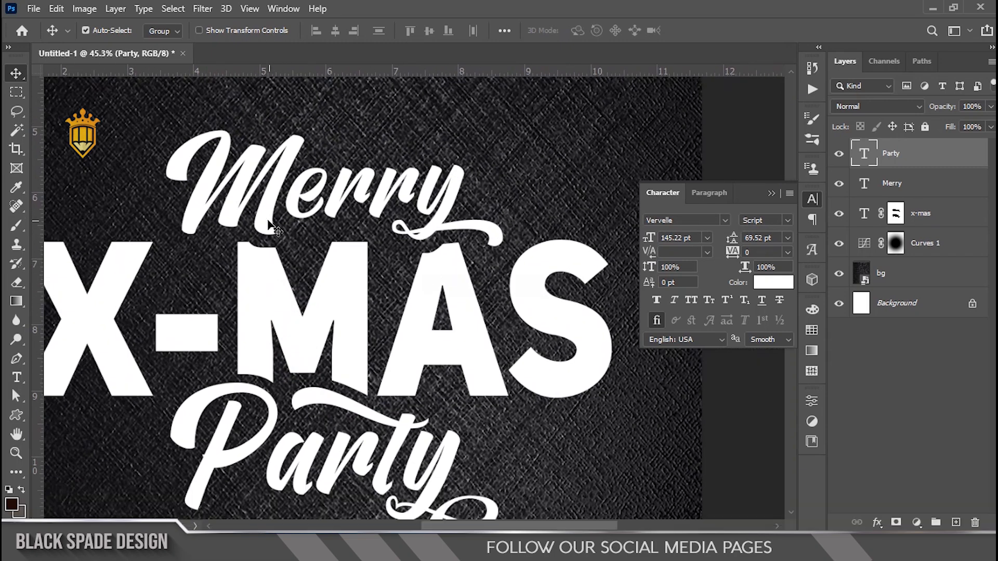
right_click(268, 222)
click(288, 231)
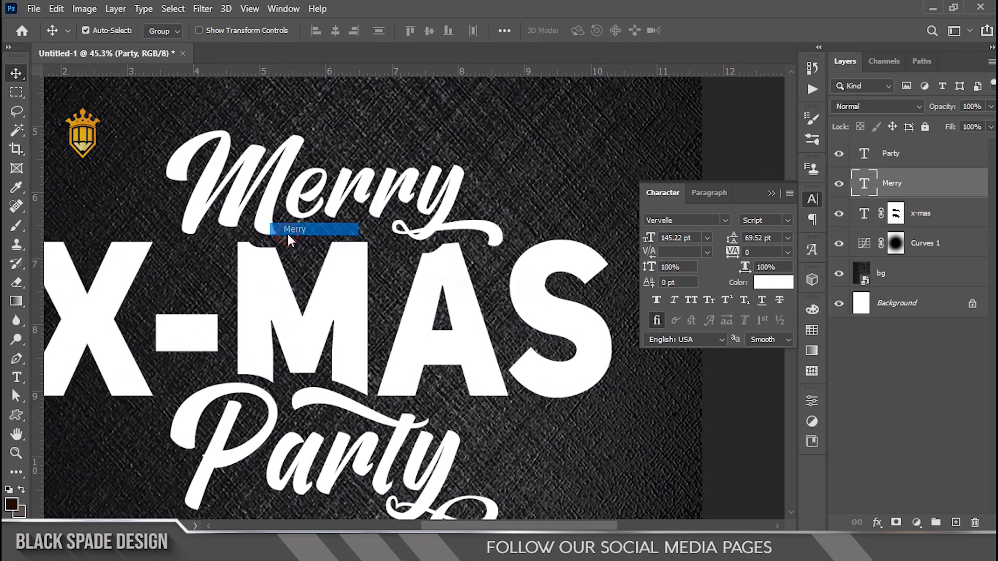
scroll(288, 236, up, 2)
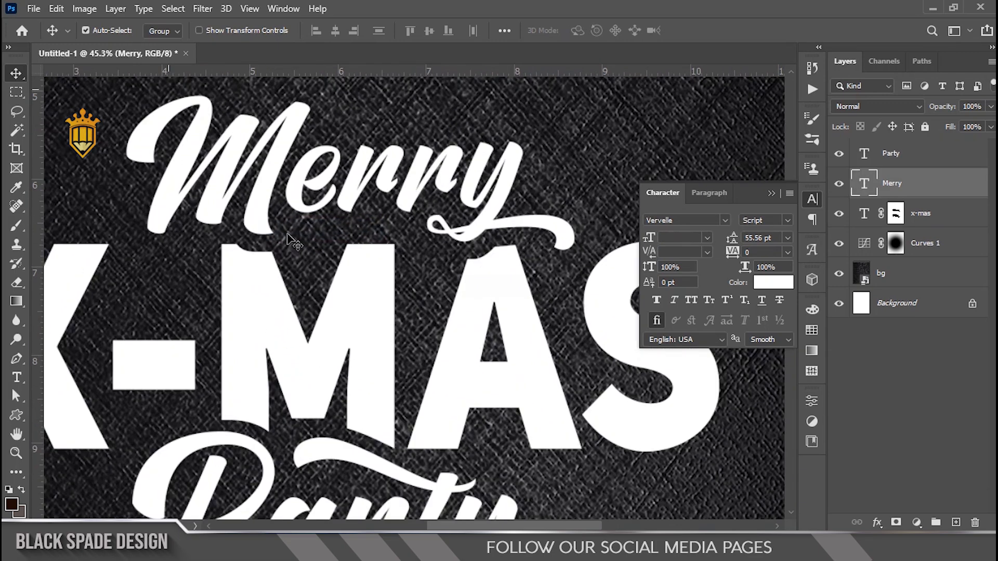
key(Down)
key(Down)
key(Down)
key(Down)
key(Down)
key(Down)
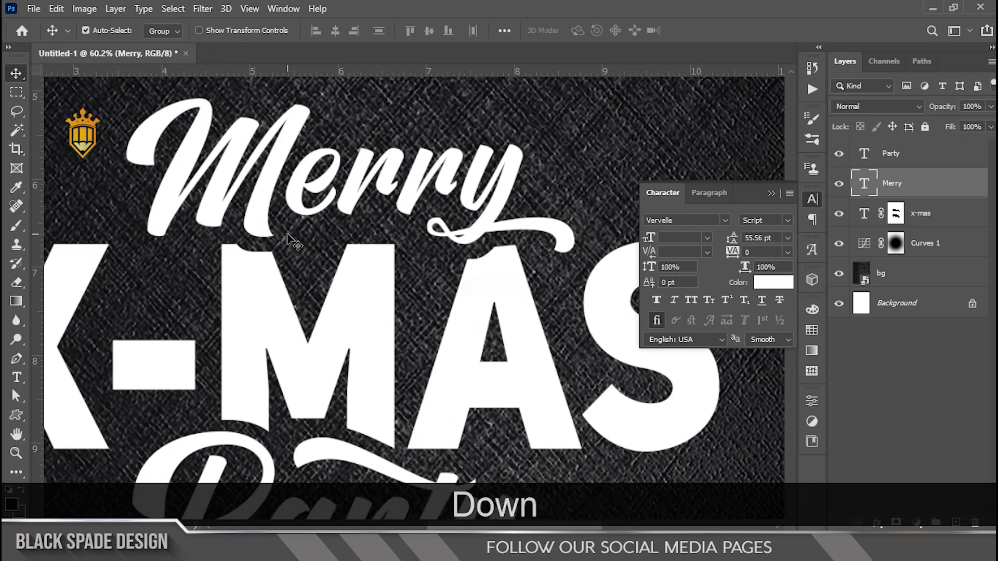
key(Down)
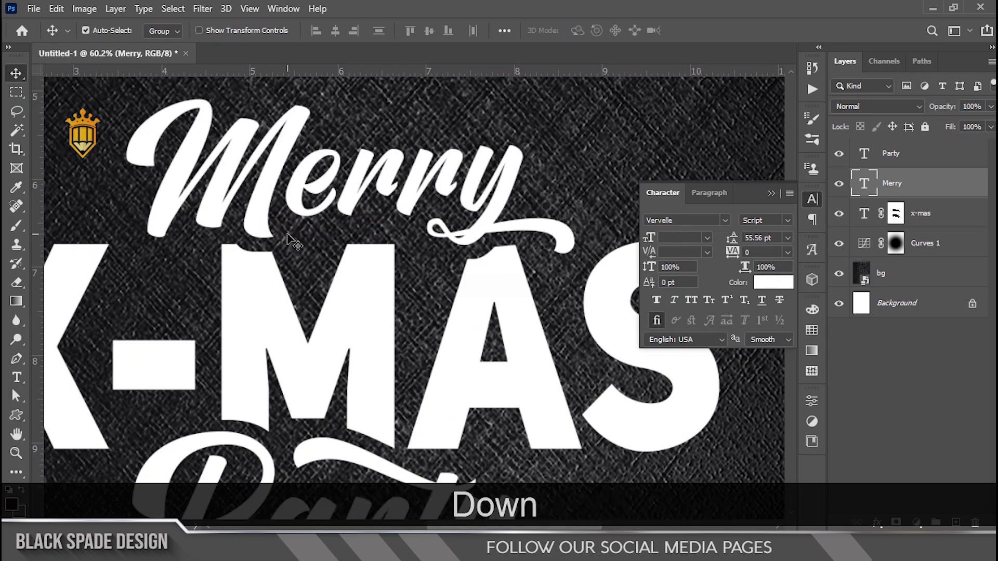
key(Down)
key(Down)
scroll(291, 240, down, 2)
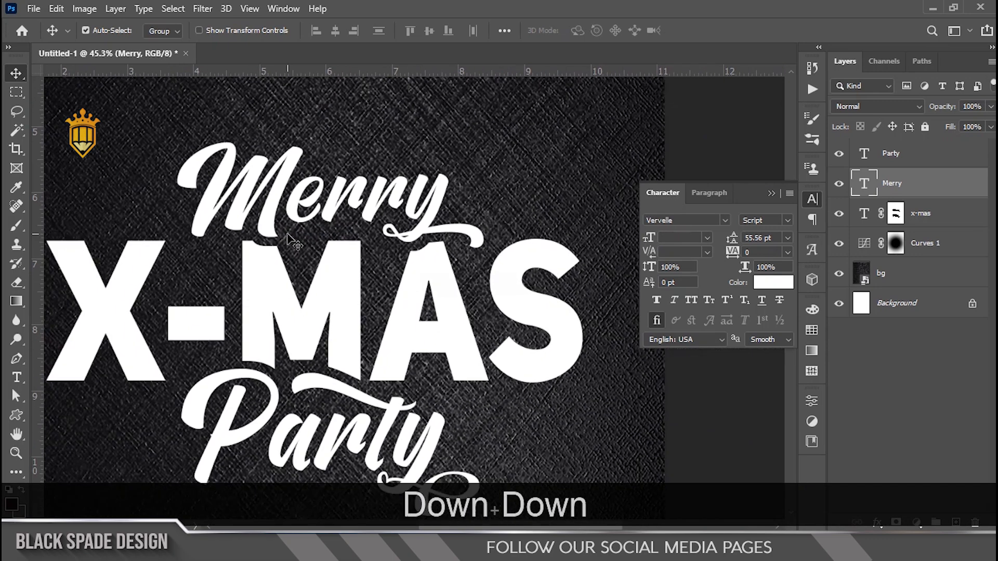
Collapse the floating character settings to clear the view of the poster.
scroll(289, 234, down, 4)
click(771, 193)
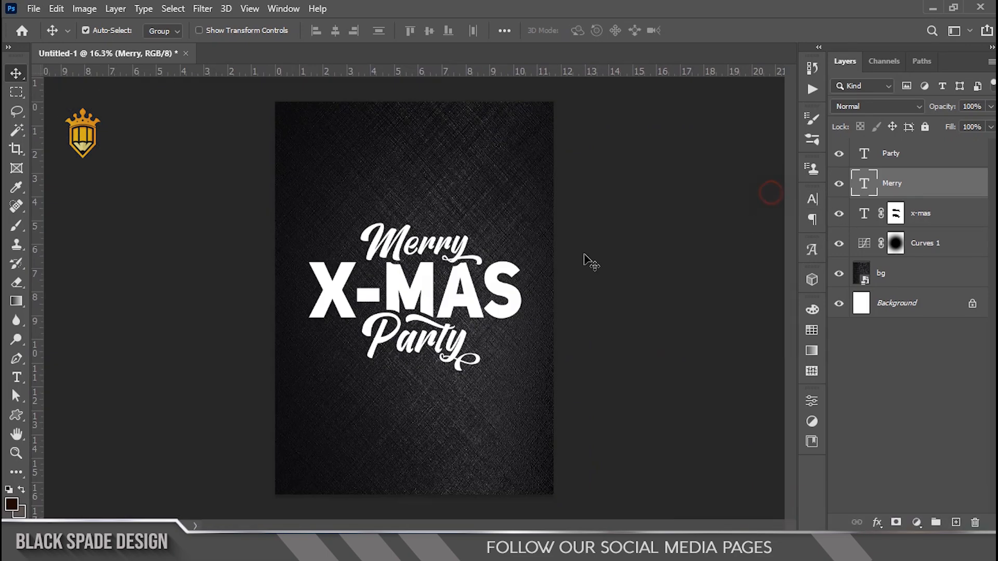
scroll(456, 296, up, 2)
key(space)
drag(457, 301, 397, 284)
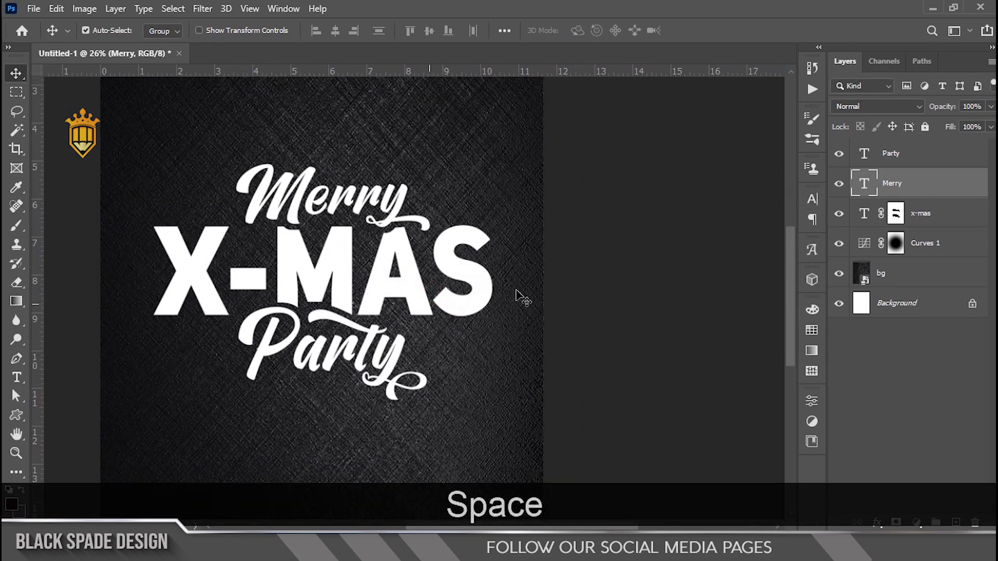
Convert the Party, Merry and x-mas layers into a single smart object and toggle its visibility to check it.
click(919, 221)
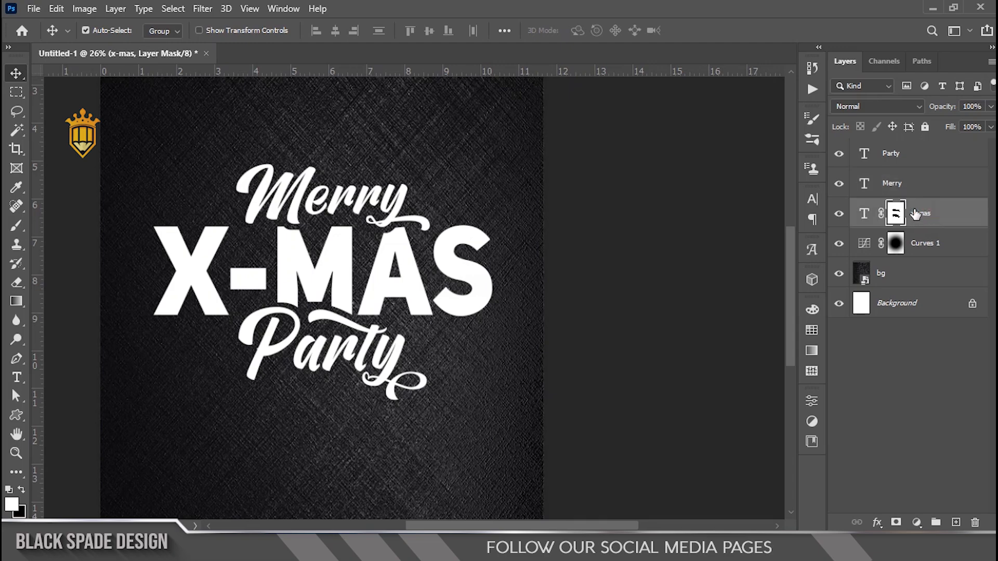
shift+click(905, 158)
right_click(906, 158)
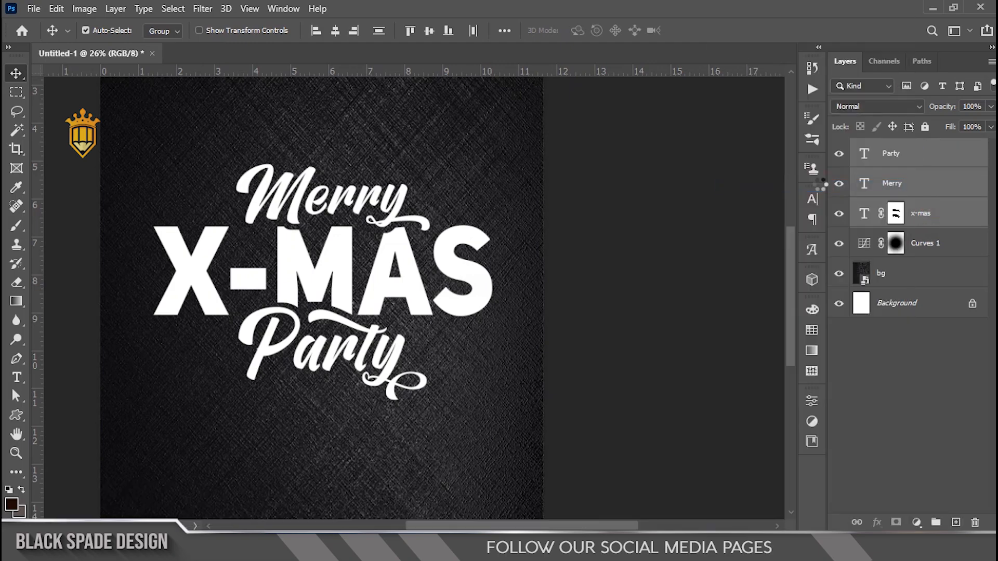
click(839, 153)
click(840, 154)
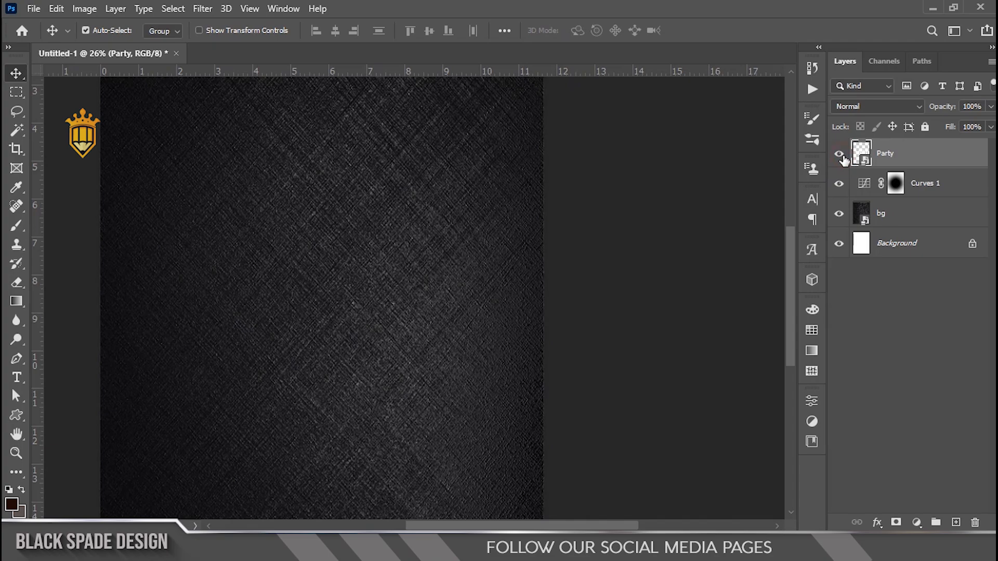
Start the Alien Skin Eye Candy 7 filter on the Party smart object and change its effect to Chrome.
scroll(275, 283, down, 1)
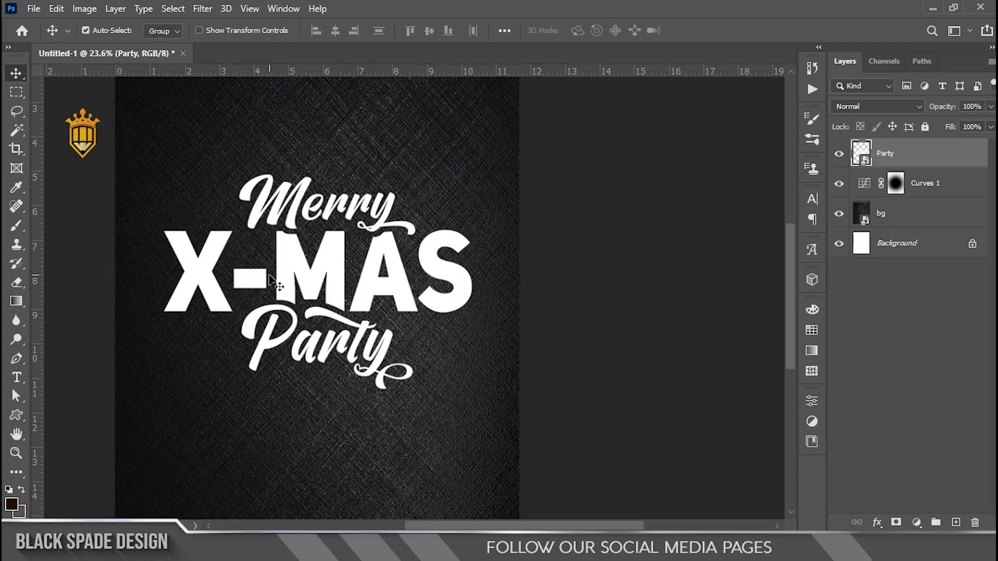
click(202, 9)
mouse_move(298, 343)
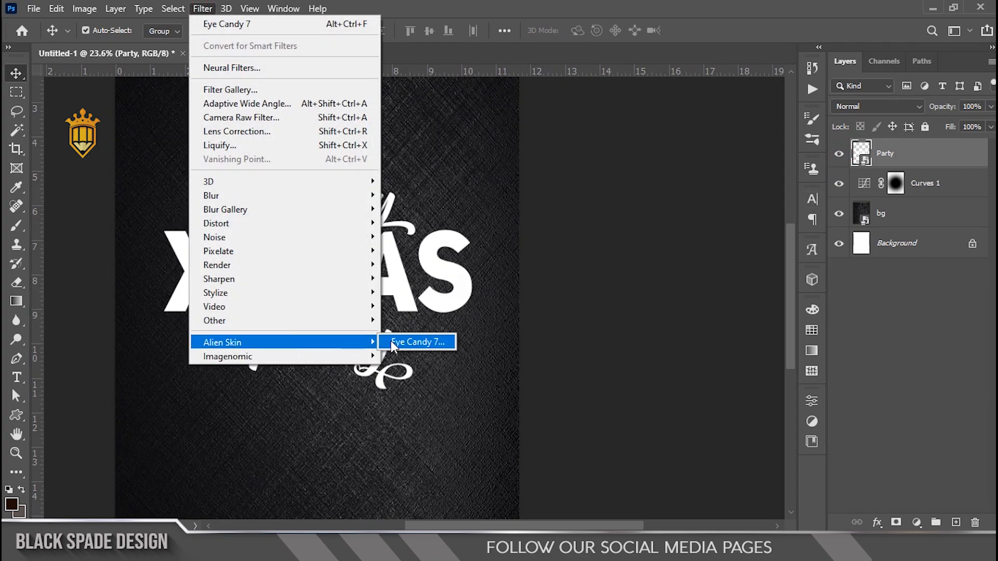
click(395, 340)
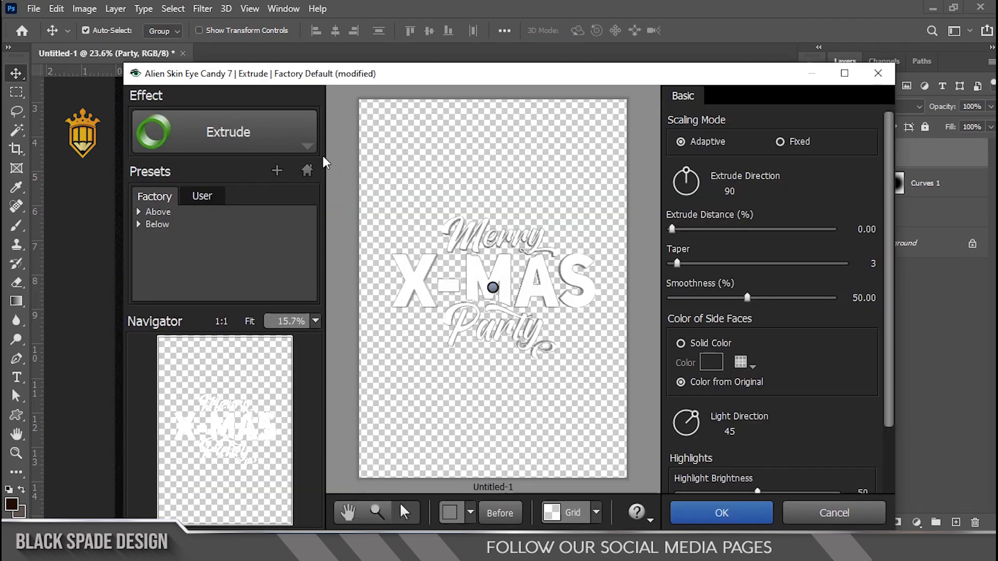
click(300, 134)
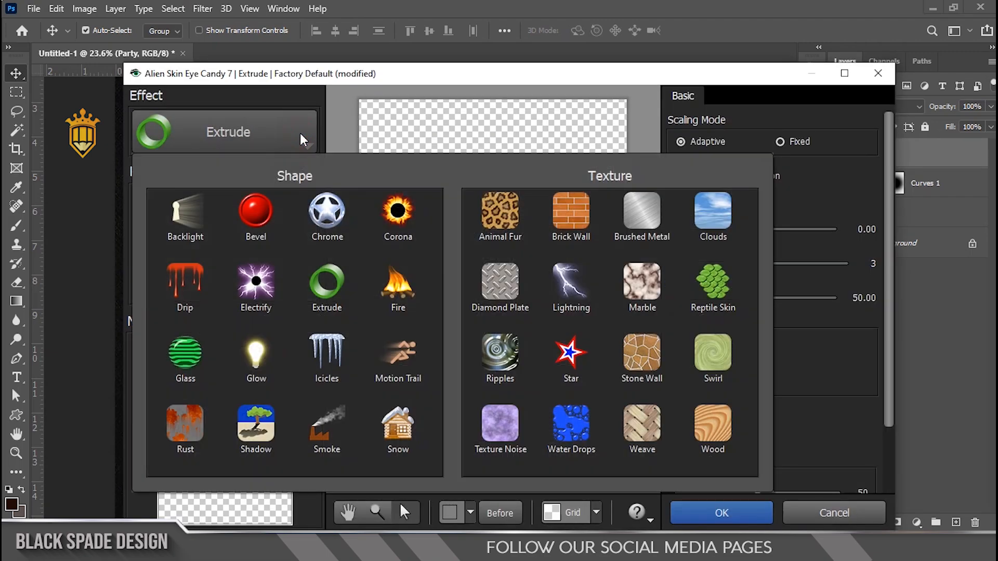
click(326, 214)
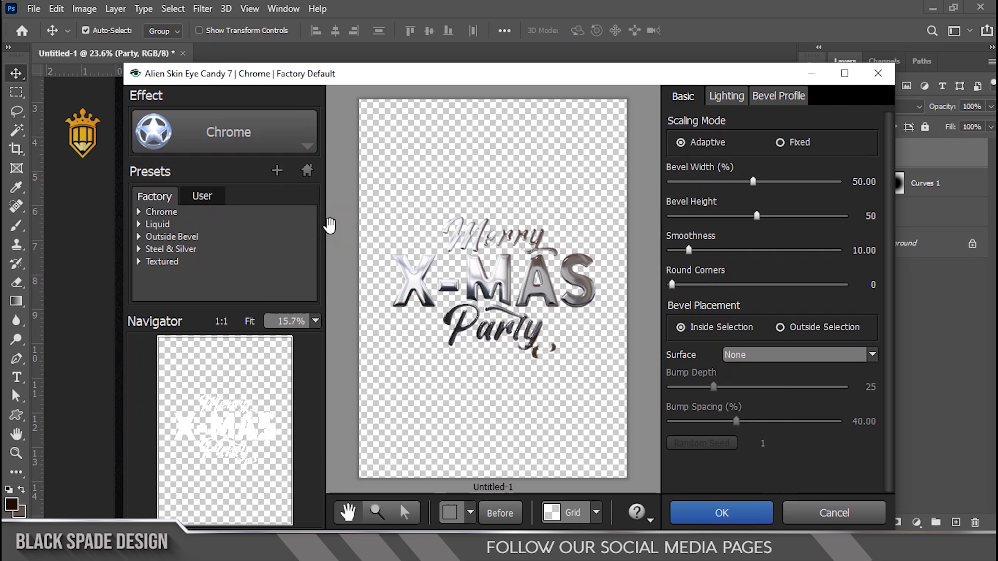
Try the Silver, Sharp preset from the Steel & Silver group and settle on Steel, Sharp Rim.
click(139, 249)
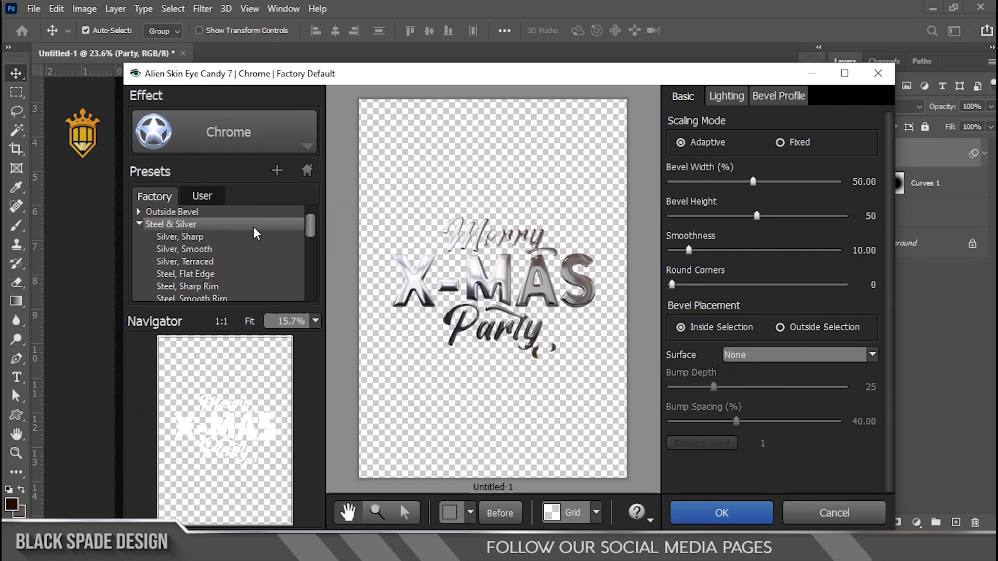
click(191, 238)
click(191, 238)
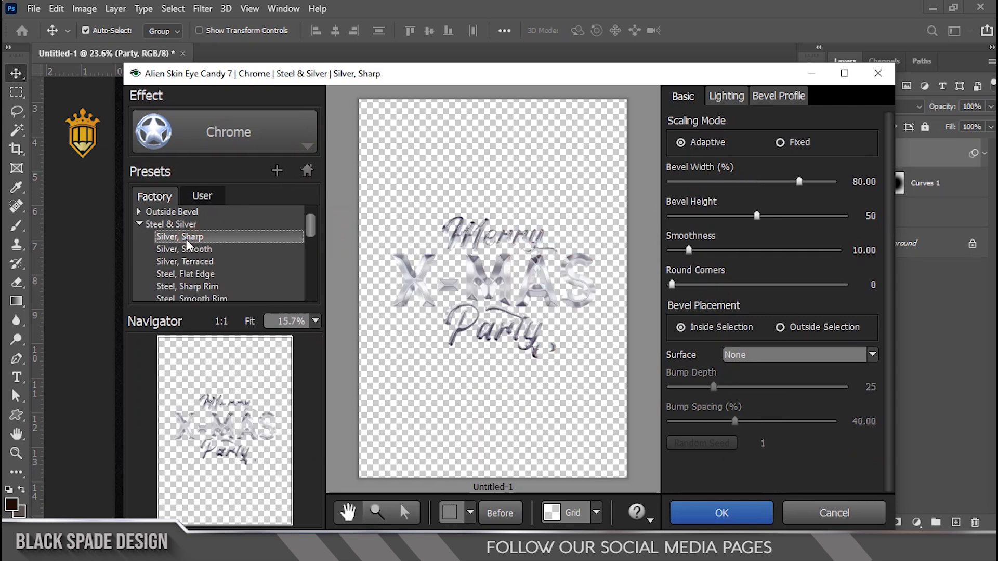
click(186, 288)
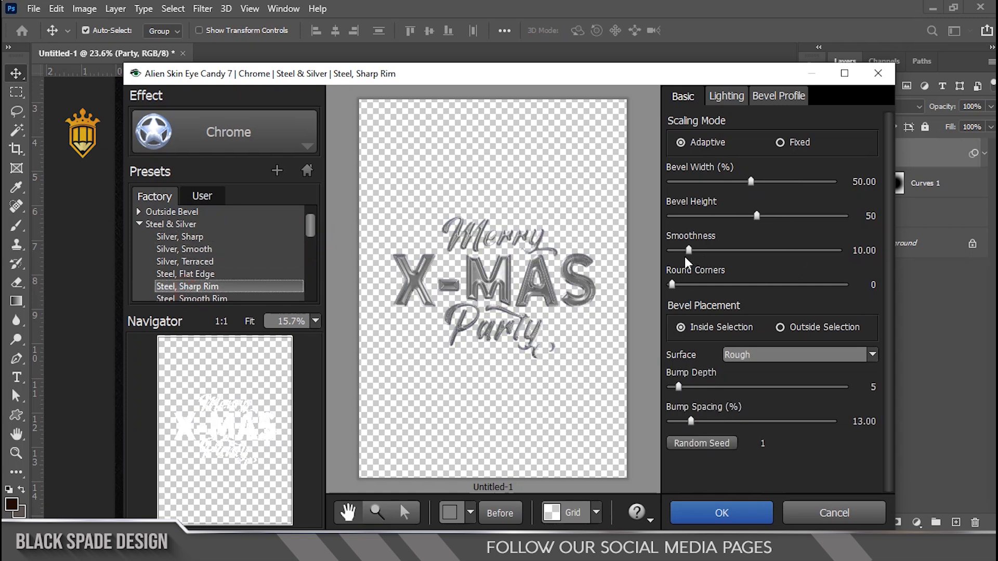
Set the chrome's smoothness to 0, bevel height to 15, bevel width to about 21.69% and surface to Lumps.
drag(688, 250, 636, 267)
drag(746, 221, 696, 217)
drag(730, 182, 707, 195)
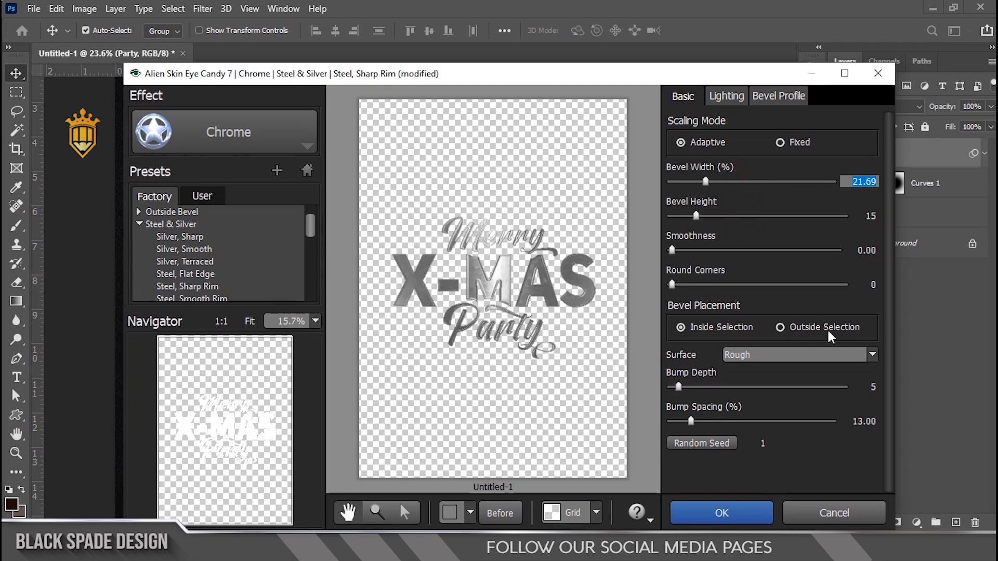
click(872, 355)
click(752, 390)
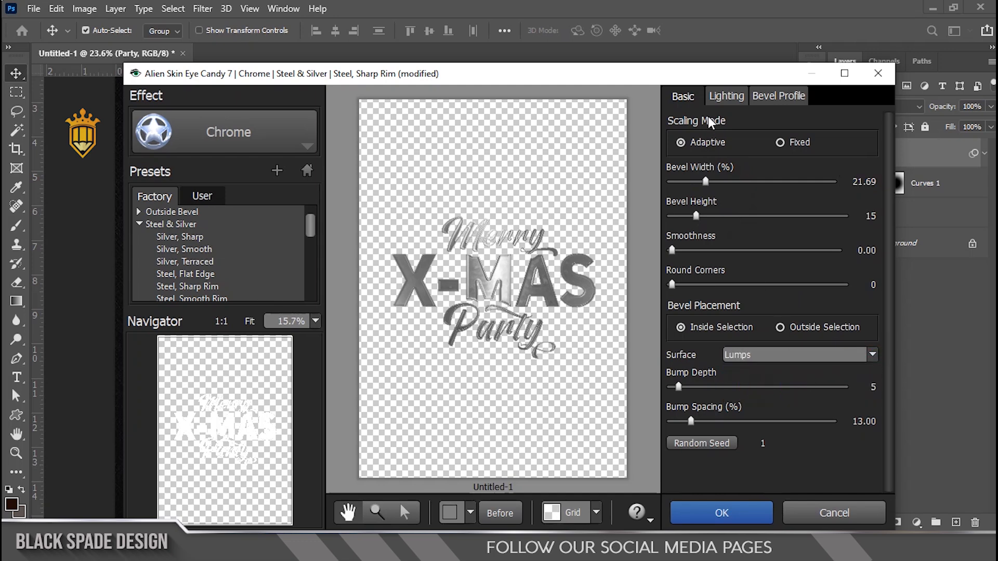
Review the chrome lighting options, set the factory bevel profile to Rounded Peak and apply the filter.
click(722, 104)
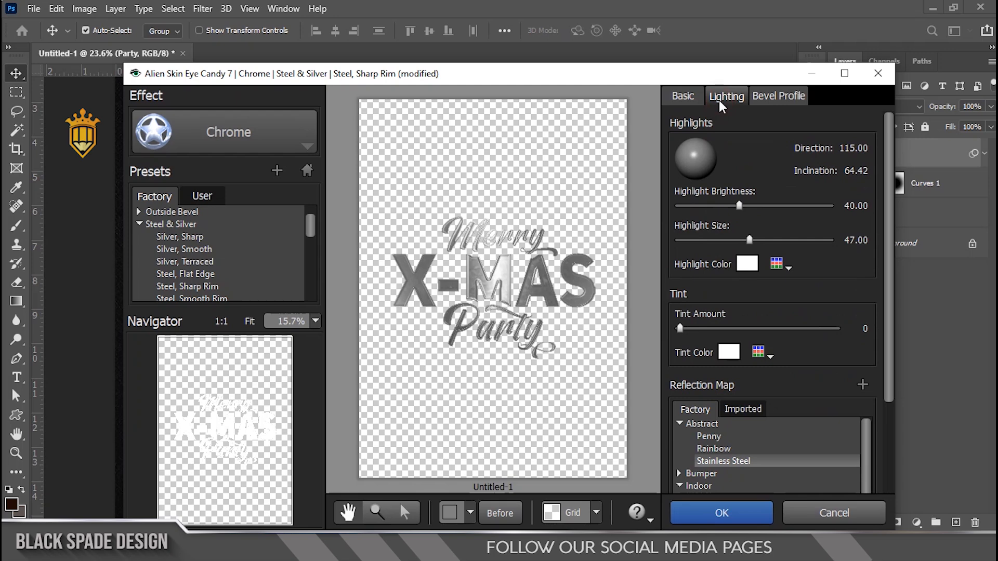
scroll(828, 463, down, 2)
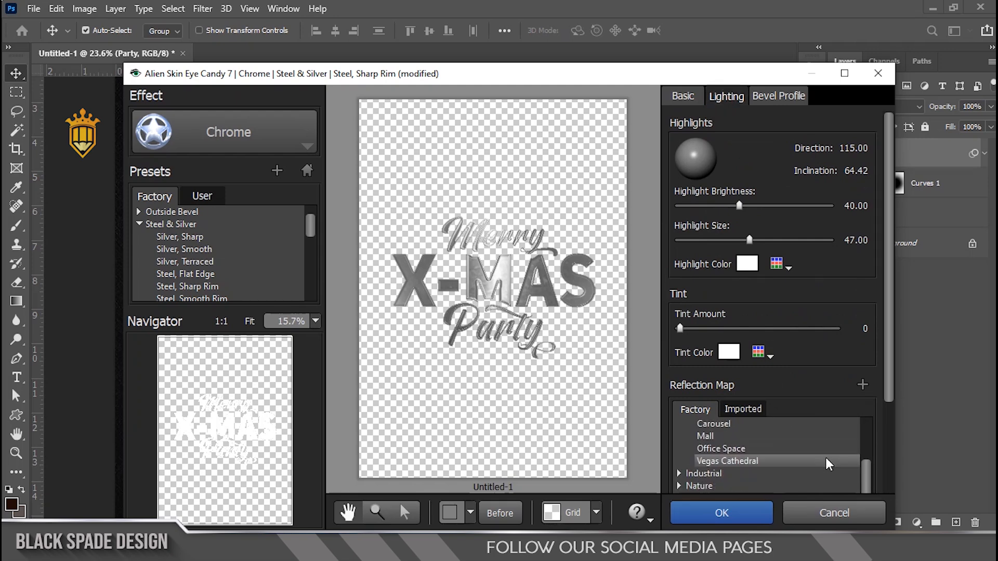
scroll(828, 463, up, 1)
click(768, 100)
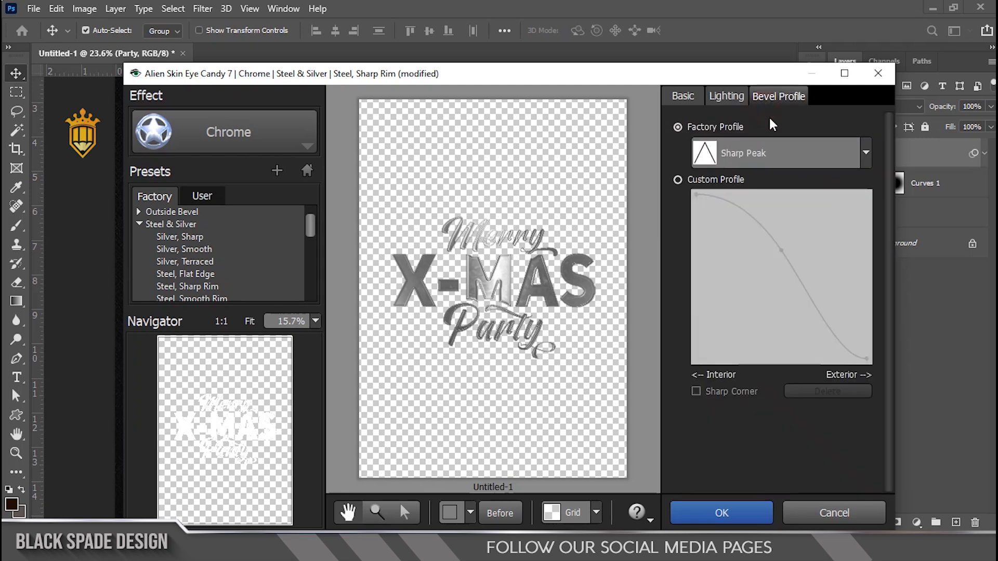
click(865, 159)
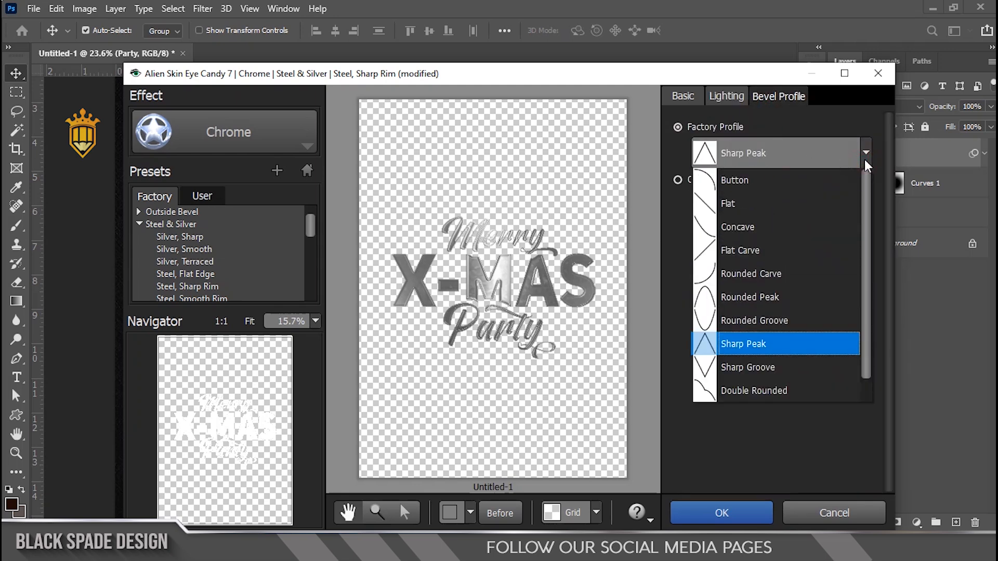
click(759, 297)
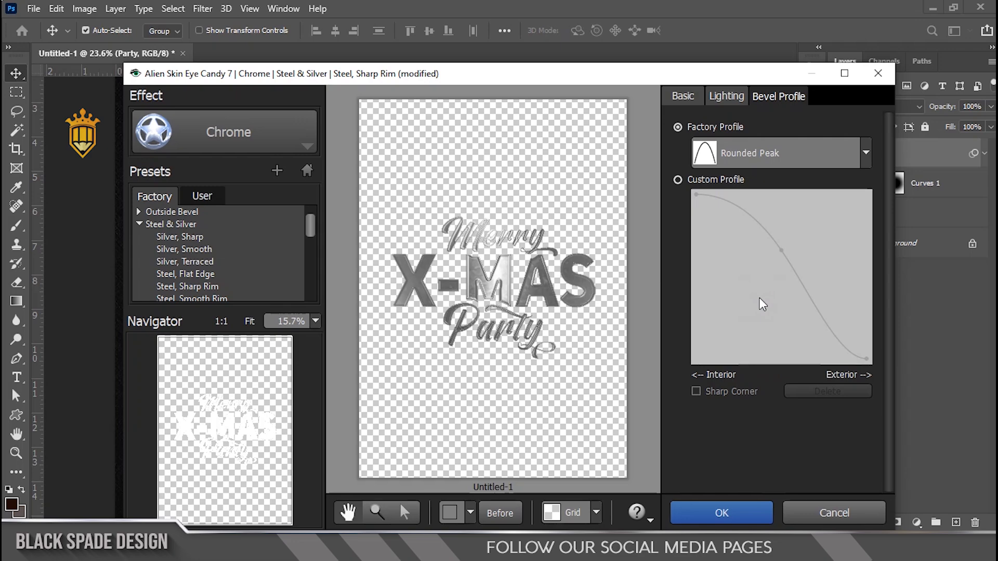
click(743, 507)
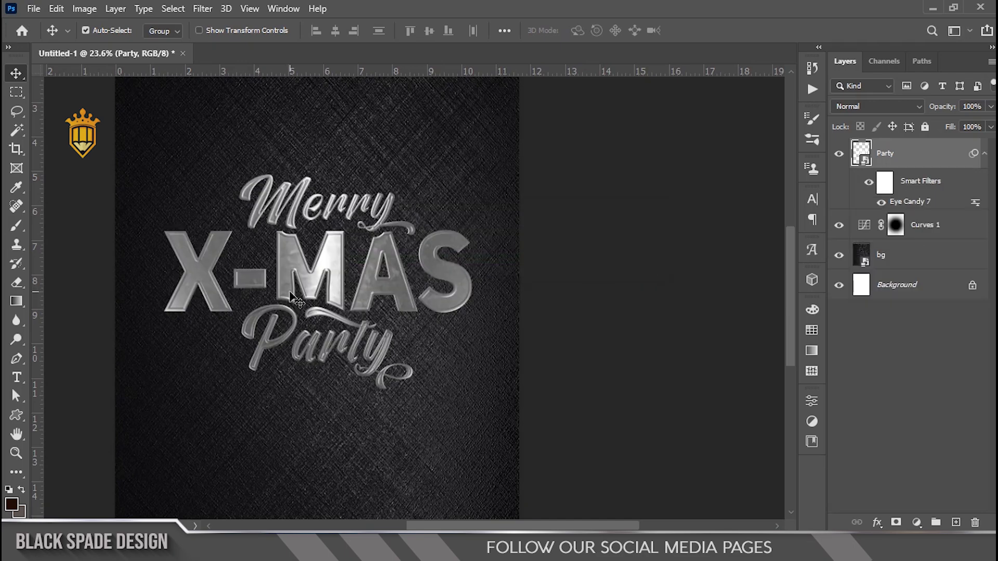
Collapse the Party layer's smart filter list, duplicate the layer and select the original beneath the copy.
scroll(291, 298, up, 1)
scroll(291, 299, down, 1)
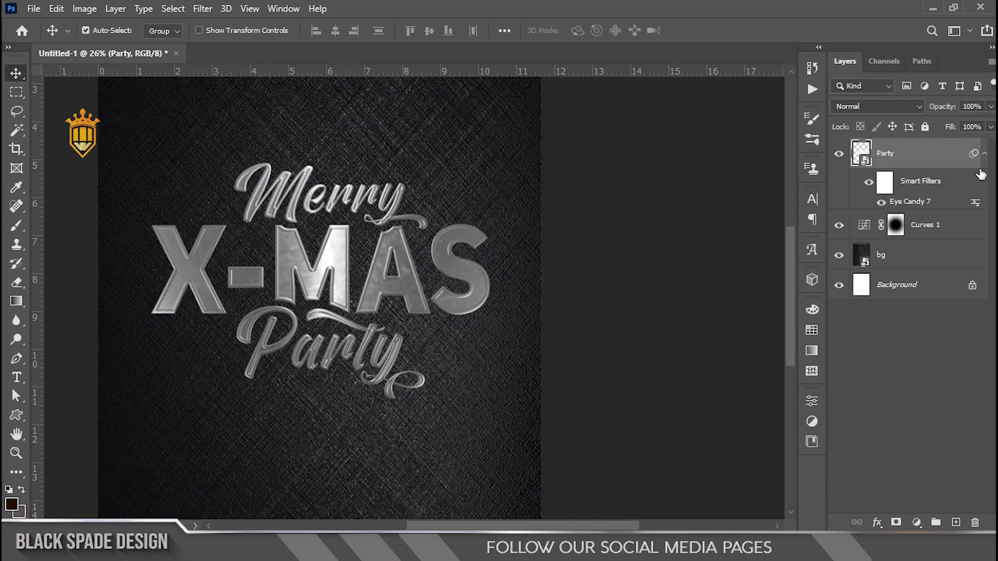
click(985, 153)
key(ctrl+j)
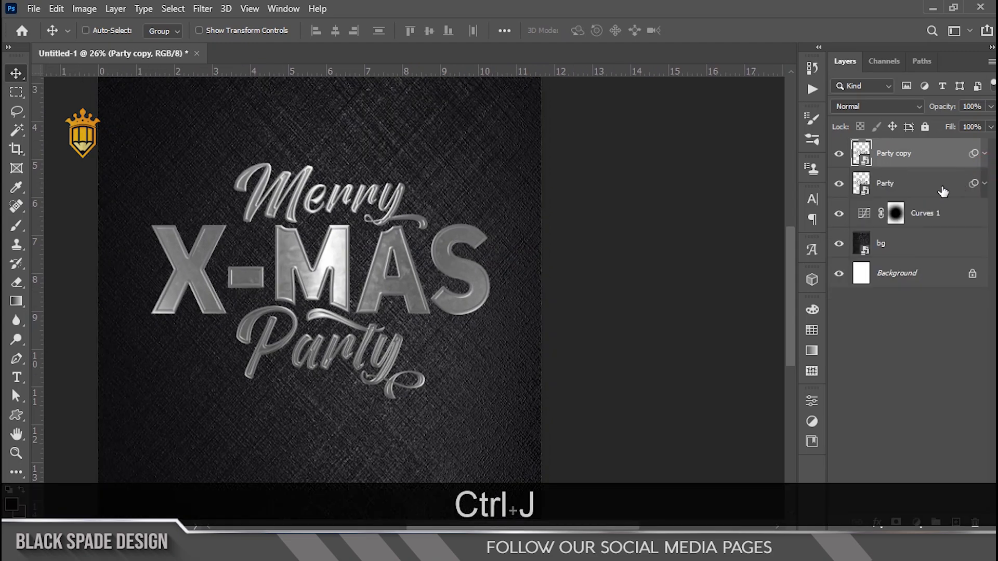
click(895, 193)
scroll(299, 289, up, 1)
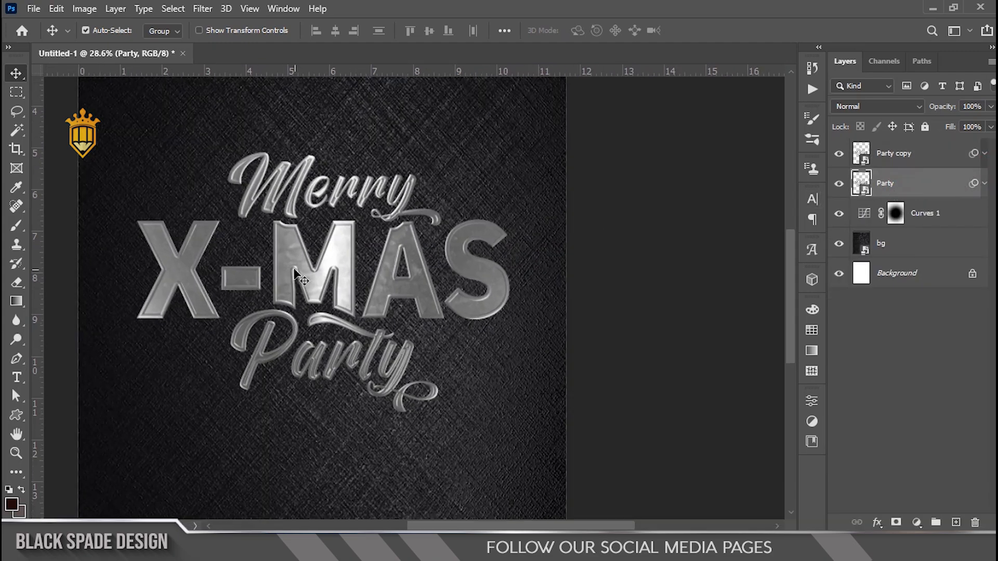
Start Eye Candy 7 again on the original Party layer and change its effect to Extrude.
click(203, 9)
mouse_move(349, 342)
click(393, 343)
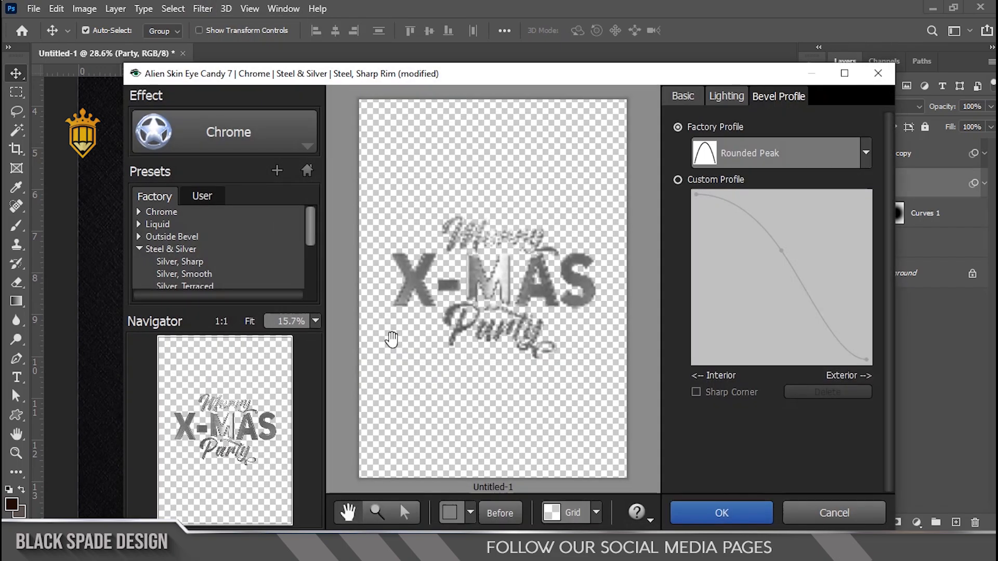
click(297, 138)
click(328, 288)
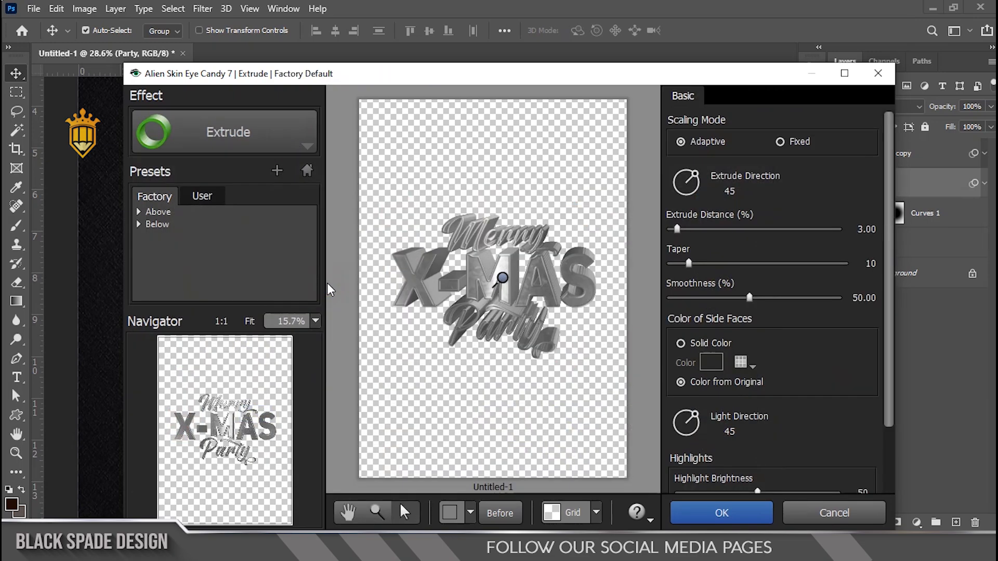
scroll(489, 311, up, 3)
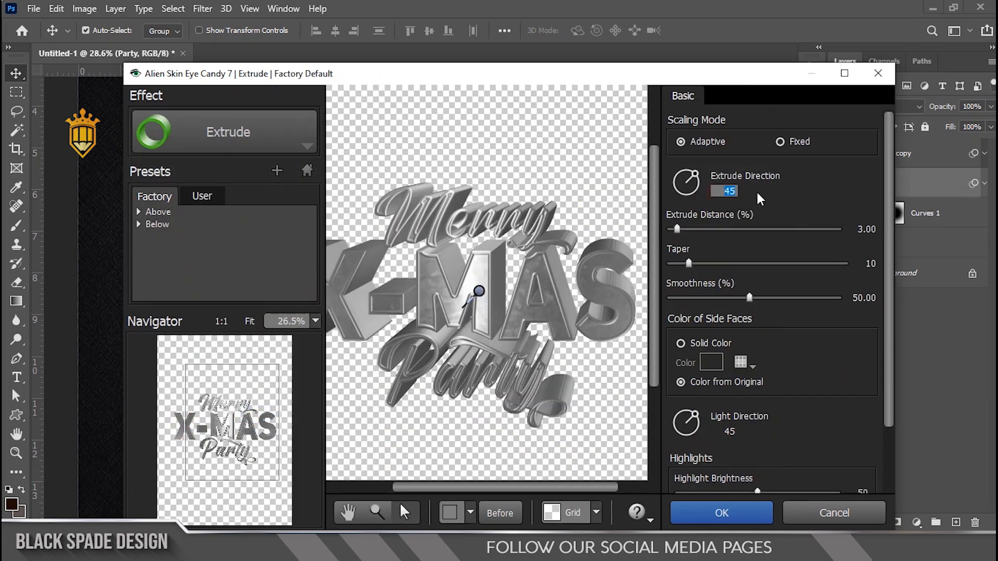
Apply the extrusion with direction 0, distance 0% and taper 4, and inspect the lettering's depth on the poster.
text(0)
drag(689, 263, 665, 238)
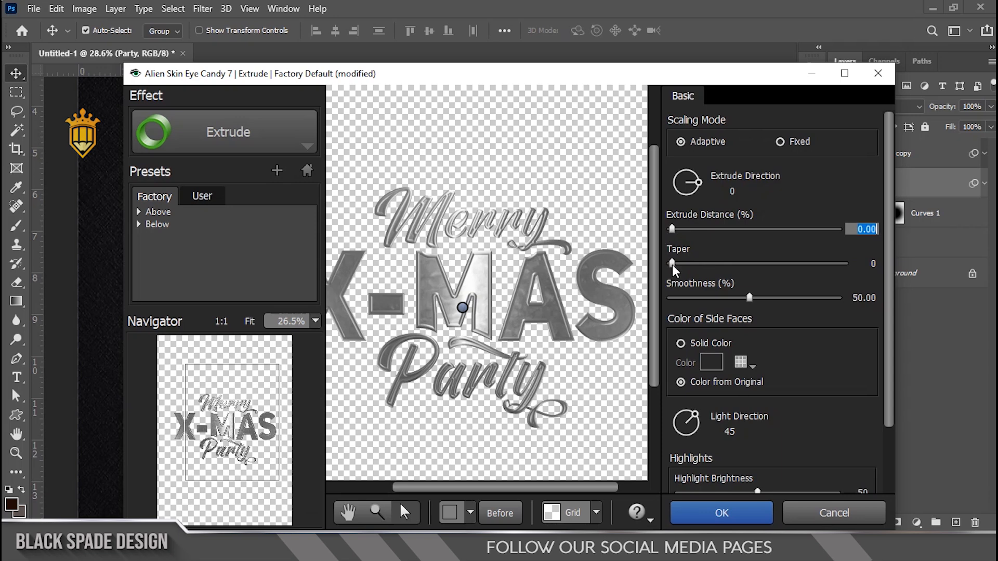
drag(672, 263, 679, 264)
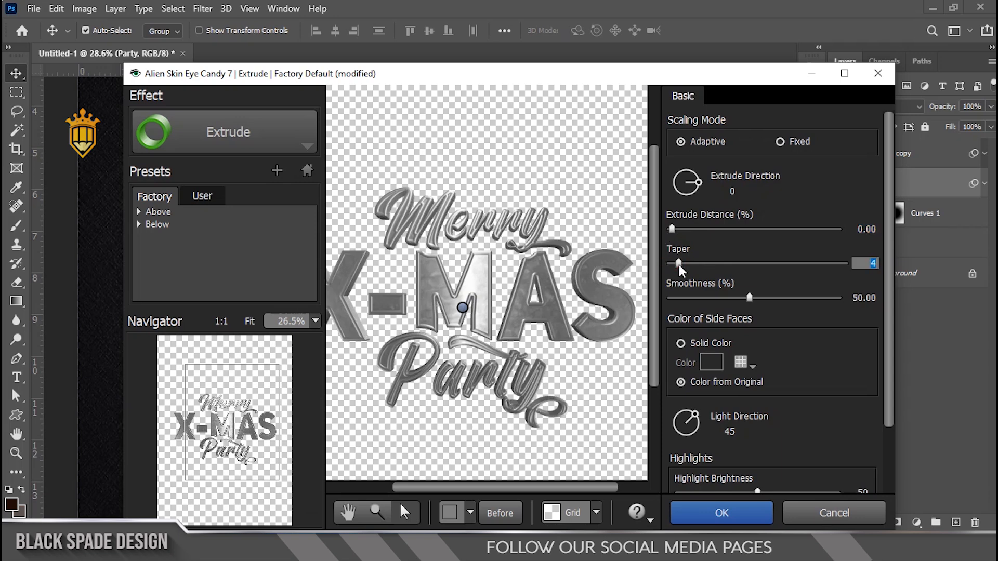
click(710, 515)
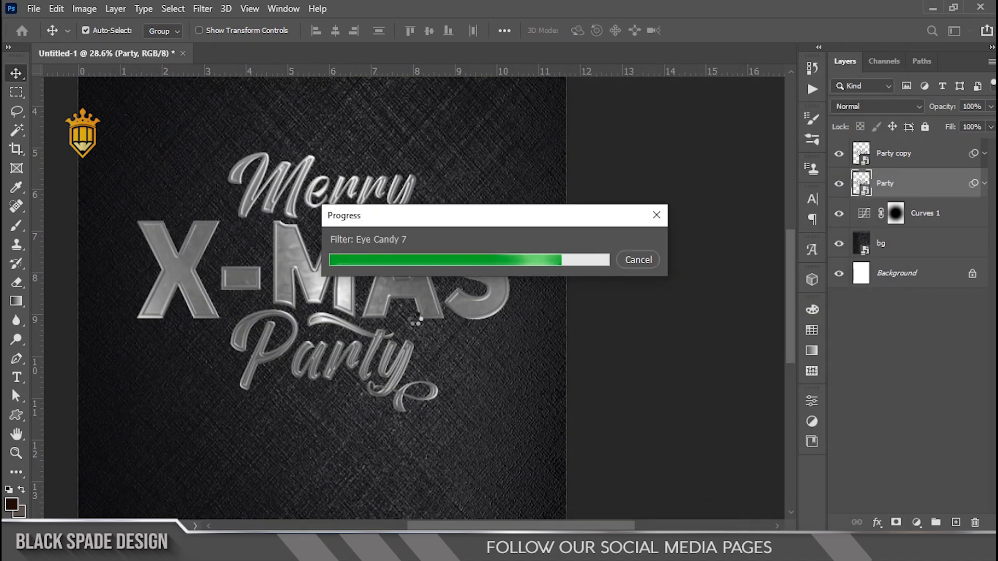
scroll(217, 282, up, 4)
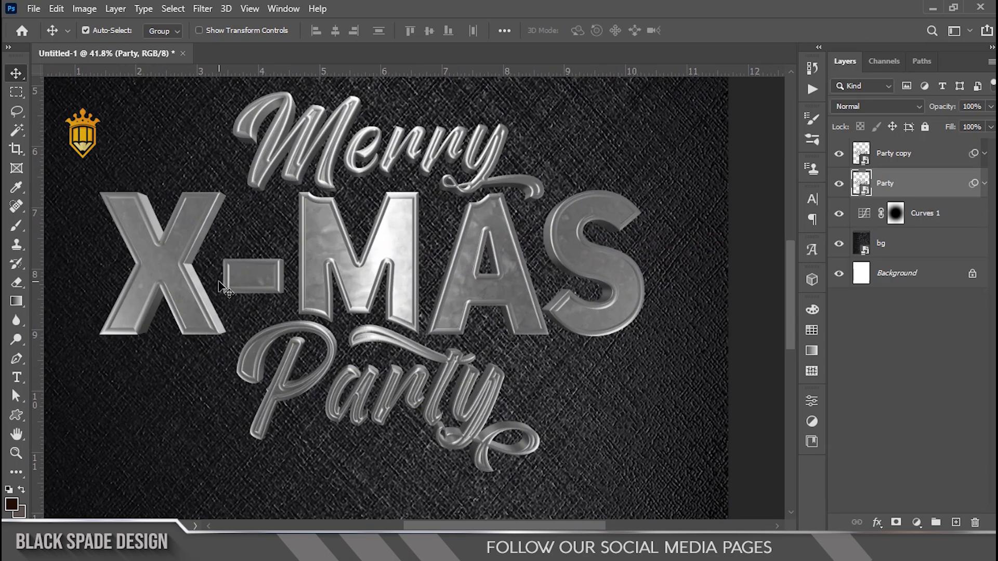
scroll(217, 282, down, 3)
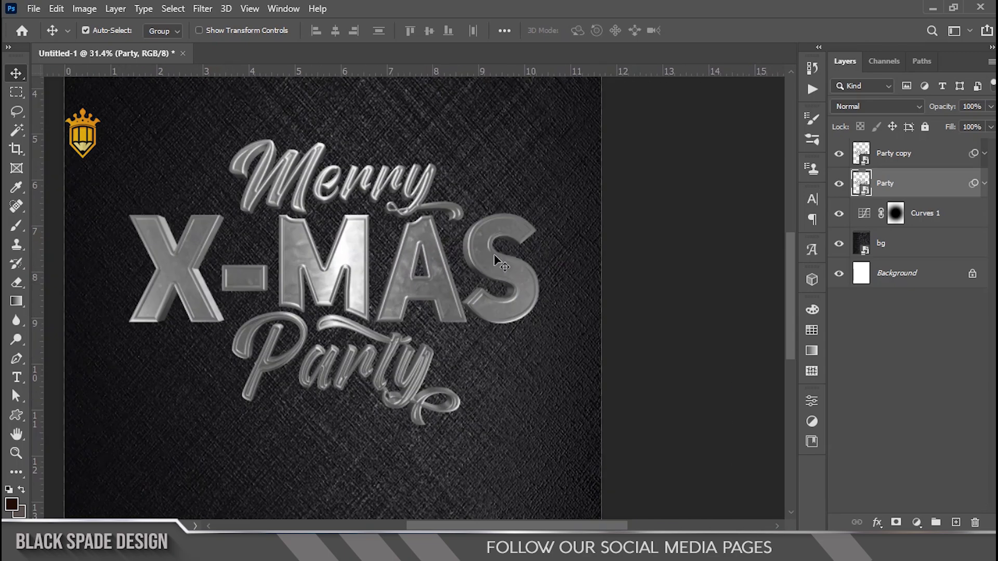
Place the gold wave image 4901535 from the christmas card 23 folder above the Party copy layer.
click(878, 164)
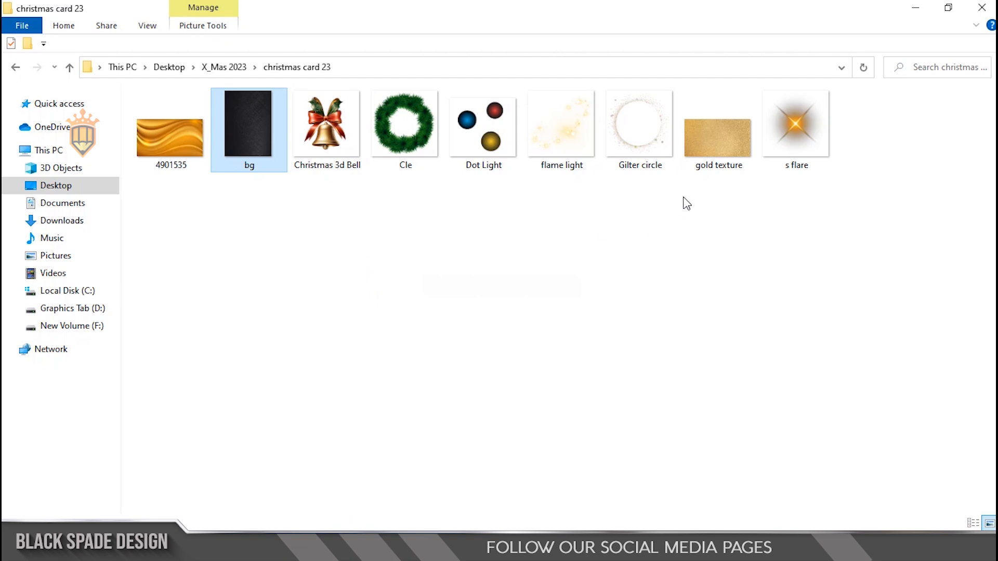
click(706, 162)
drag(719, 140, 708, 237)
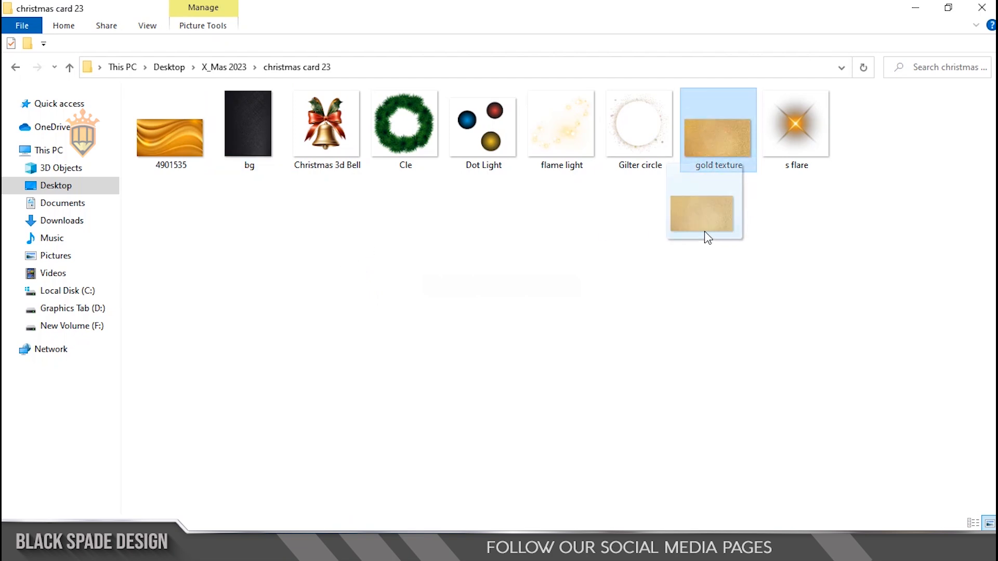
drag(167, 149, 425, 272)
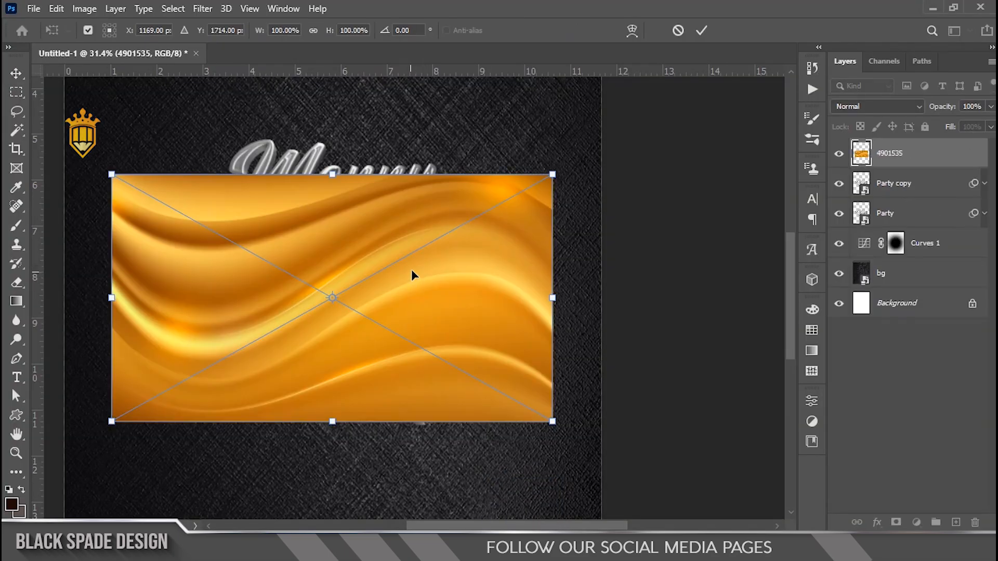
Position and enlarge the gold wave image to cover the lettering and commit the placement.
drag(415, 325, 408, 312)
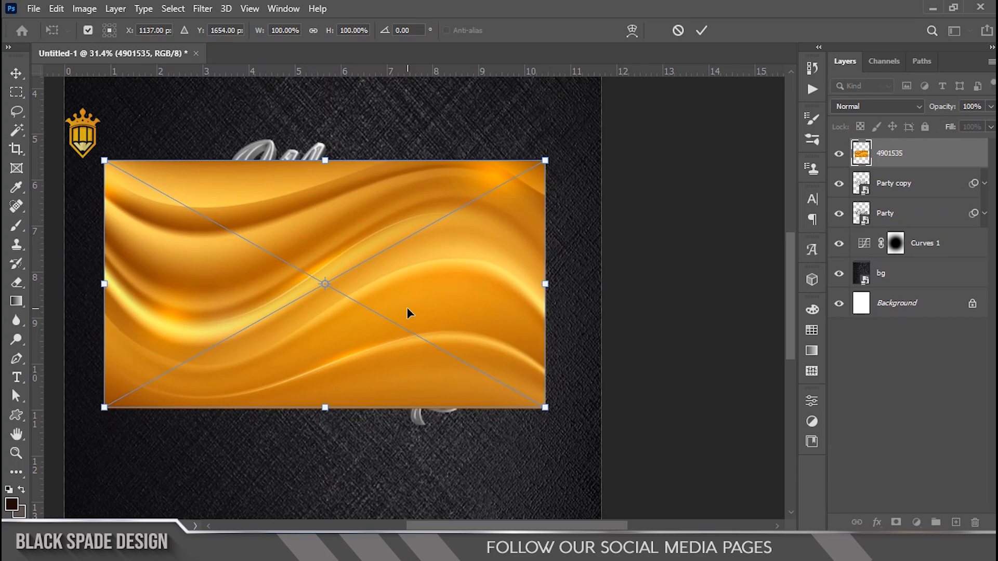
scroll(407, 311, down, 2)
drag(520, 184, 567, 160)
key(Return)
Clip the gold wave image to the Party copy layer with a clipping mask and inspect the lettering.
right_click(915, 160)
click(806, 342)
scroll(322, 295, up, 4)
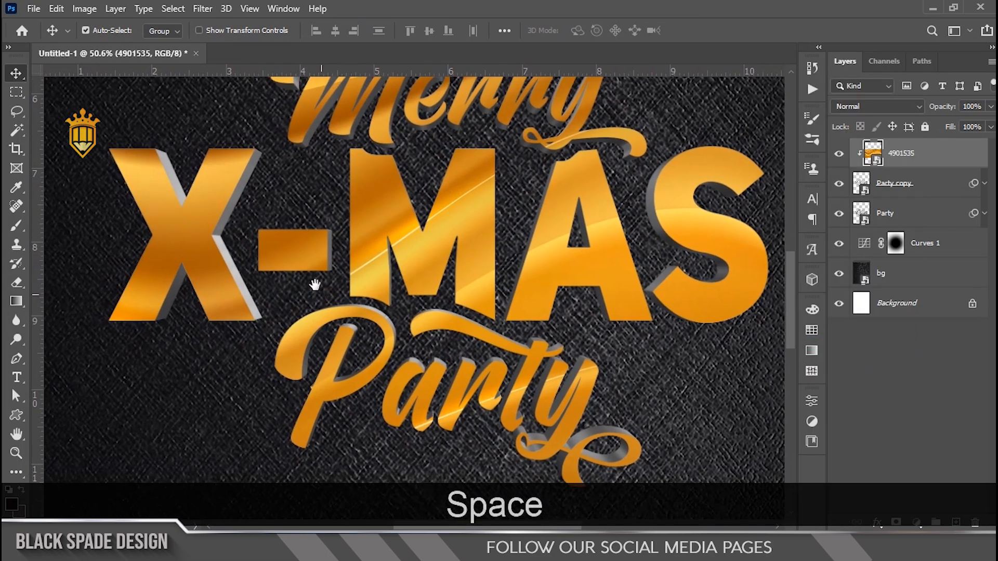
drag(322, 295, 312, 273)
Change the clipped gold wave layer's blend mode to Hard Light.
scroll(301, 269, down, 1)
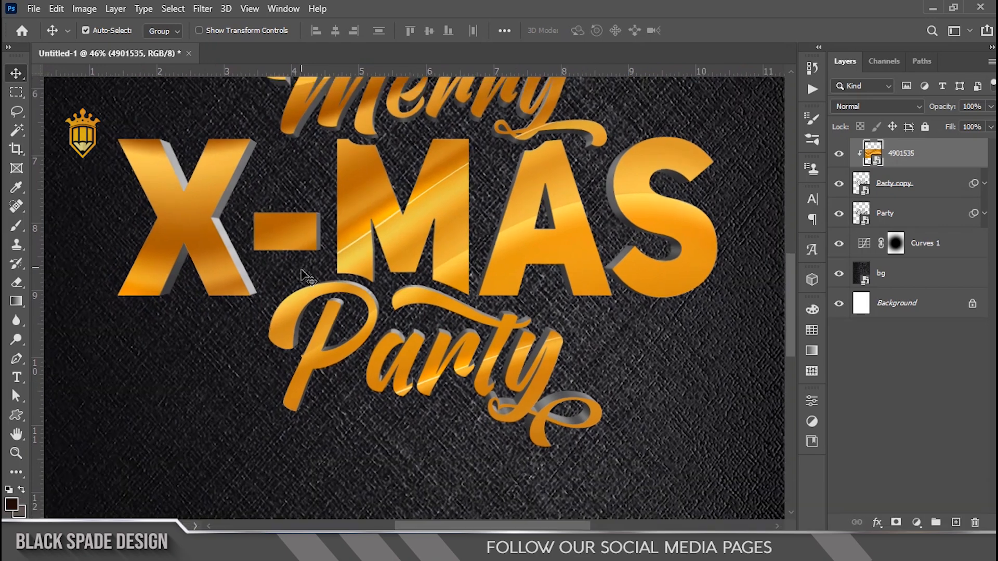
scroll(301, 270, down, 1)
scroll(302, 270, up, 1)
click(851, 107)
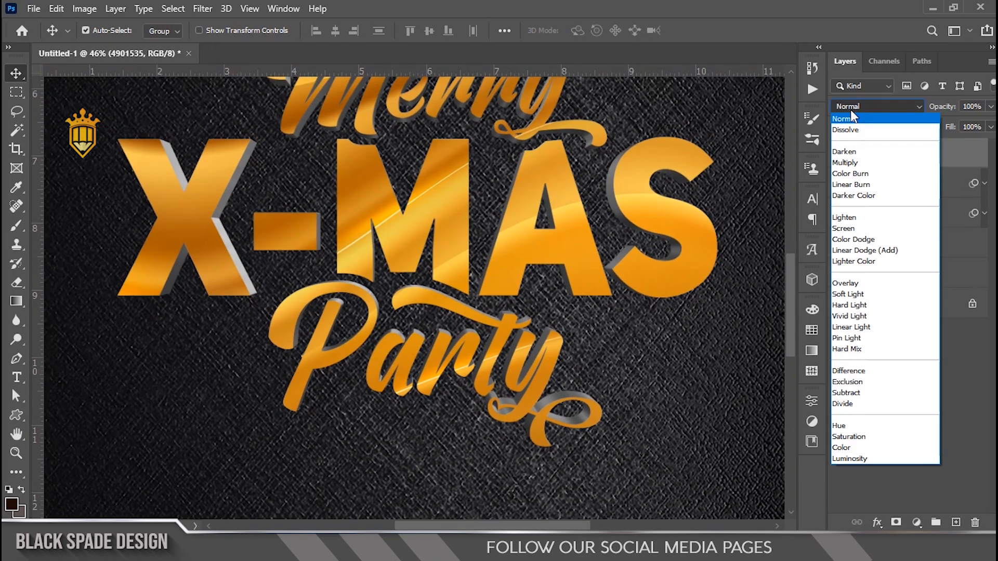
click(849, 306)
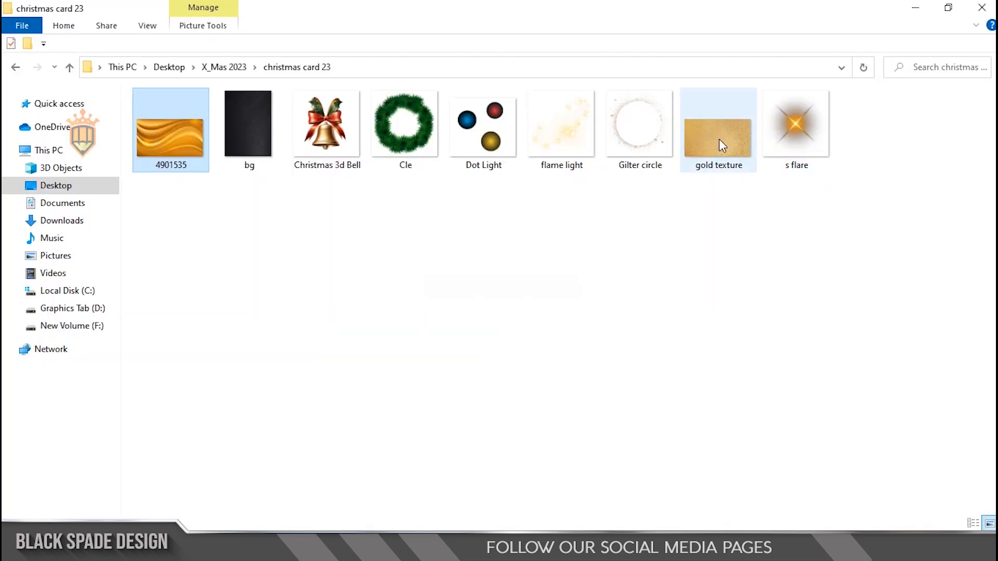
Place the gold texture image from the christmas card 23 folder and position it over the lettering.
click(712, 136)
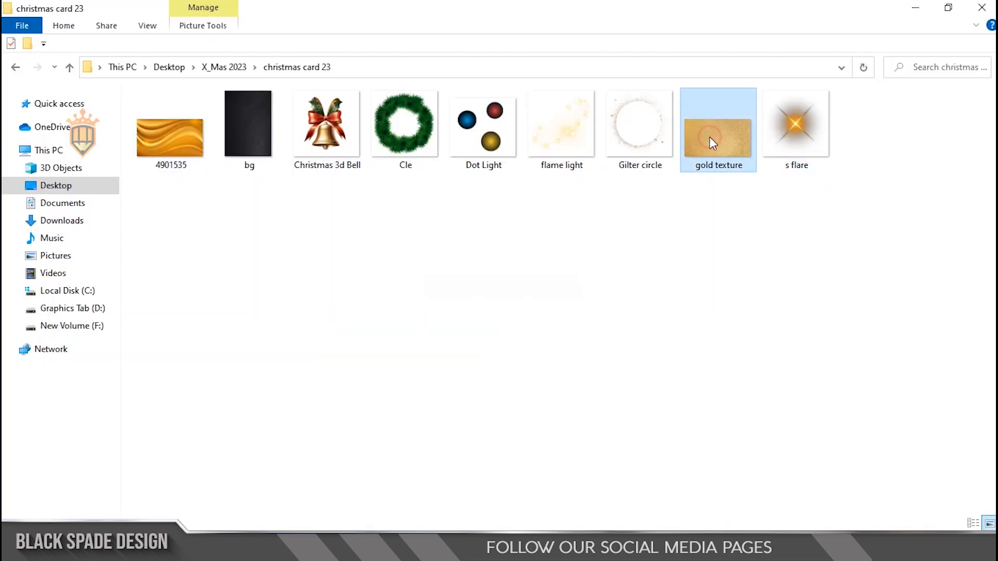
drag(711, 137, 448, 205)
scroll(457, 242, down, 5)
drag(639, 345, 689, 384)
key(Return)
Clip the gold texture layer to the Party copy lettering and set its blend mode to Soft Light.
right_click(918, 159)
click(852, 342)
click(860, 106)
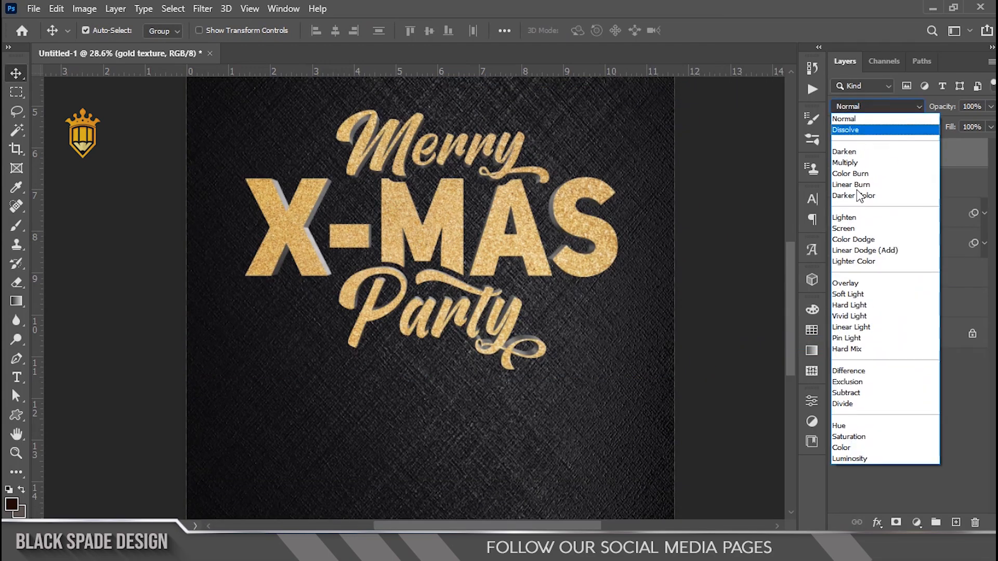
click(851, 295)
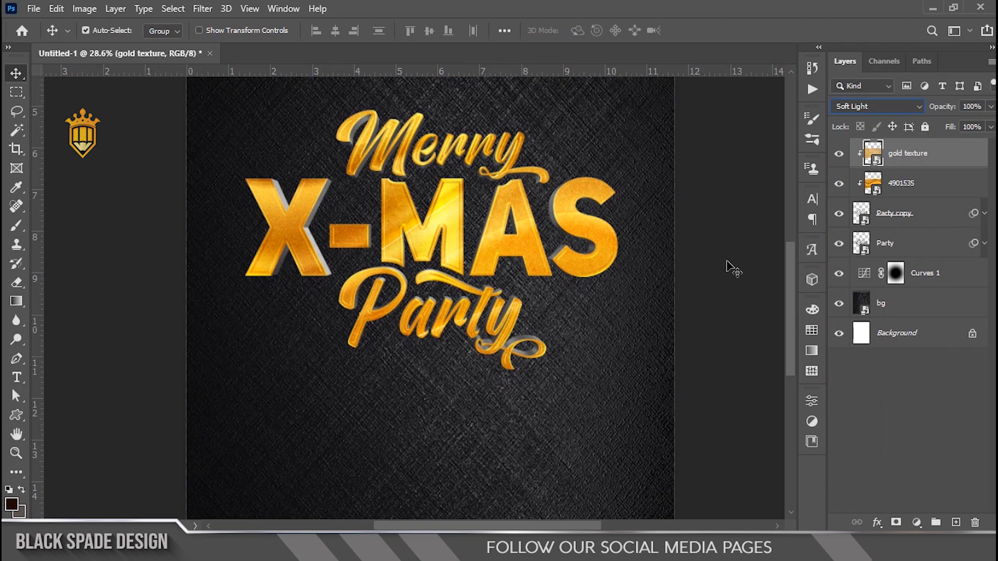
scroll(444, 230, up, 2)
key(space)
drag(444, 229, 417, 259)
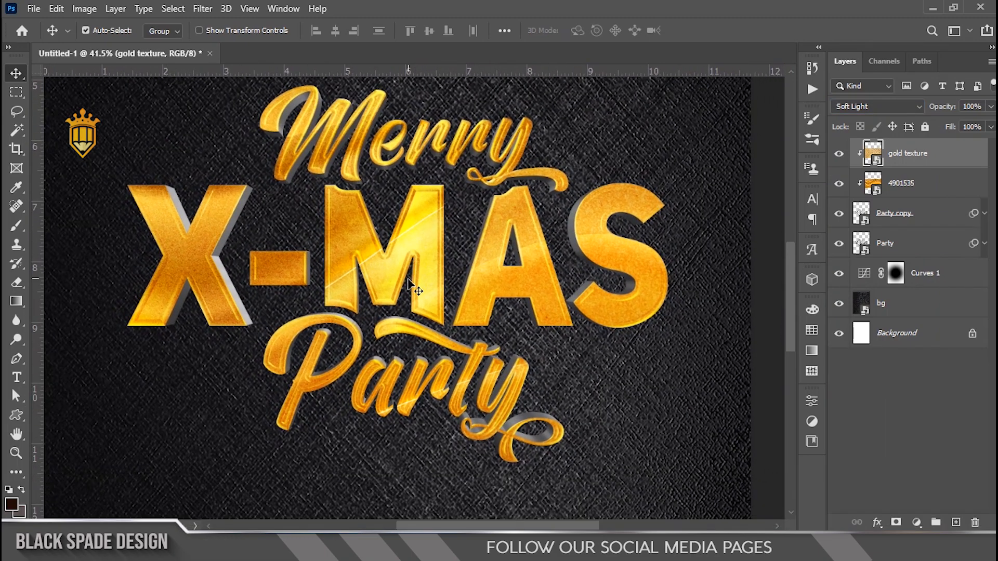
scroll(411, 283, up, 1)
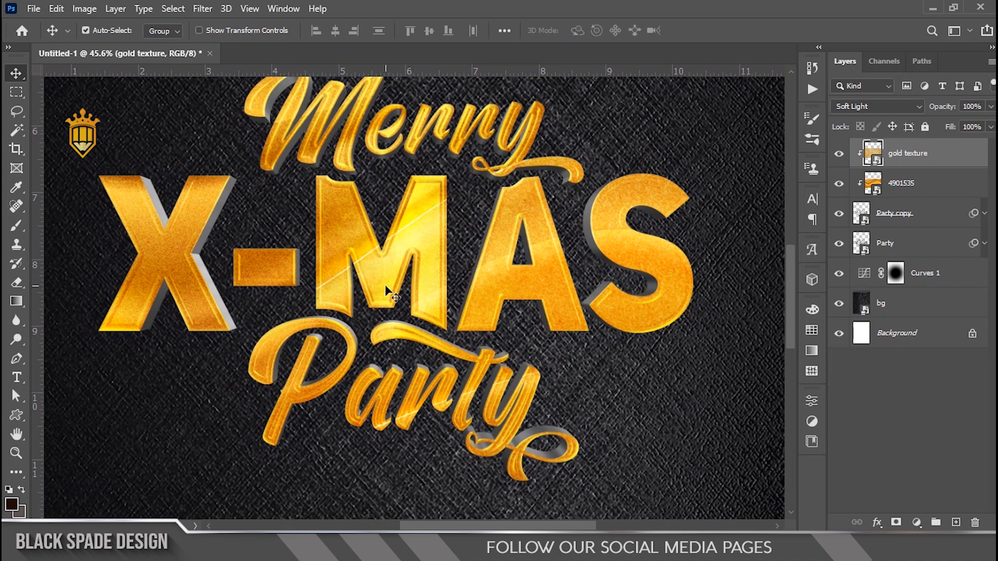
Duplicate the 4901535 layer directly above the Party layer and clip the duplicate to it.
click(894, 190)
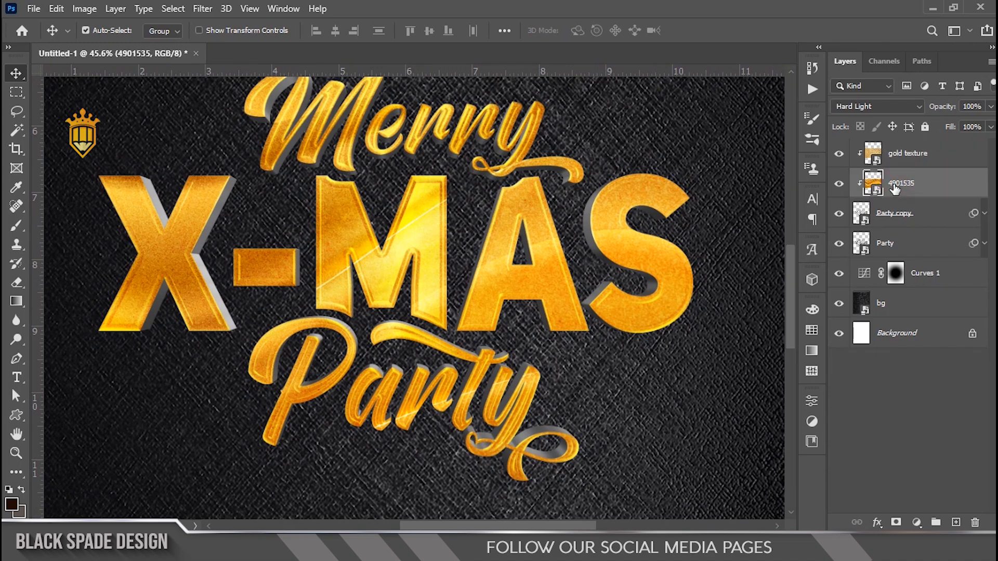
drag(901, 192, 907, 241)
right_click(909, 244)
click(785, 342)
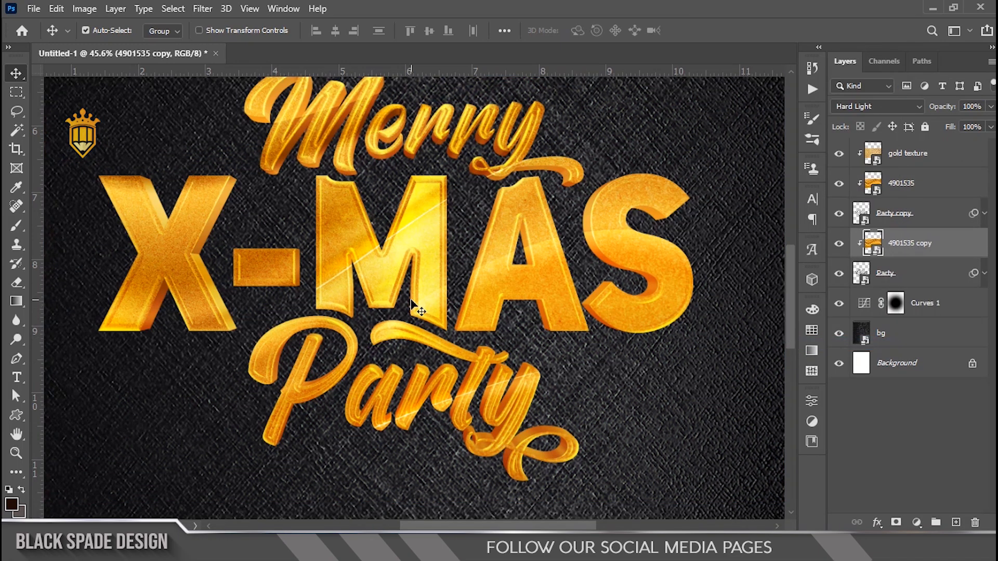
scroll(413, 304, down, 2)
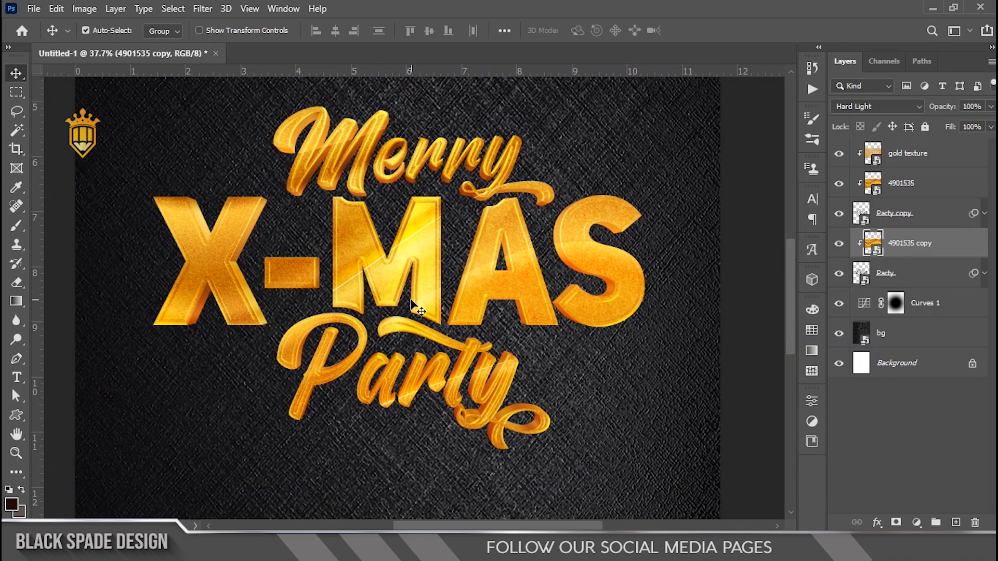
Set the 4901535 copy layer's blend mode to Overlay.
scroll(413, 304, up, 1)
click(894, 103)
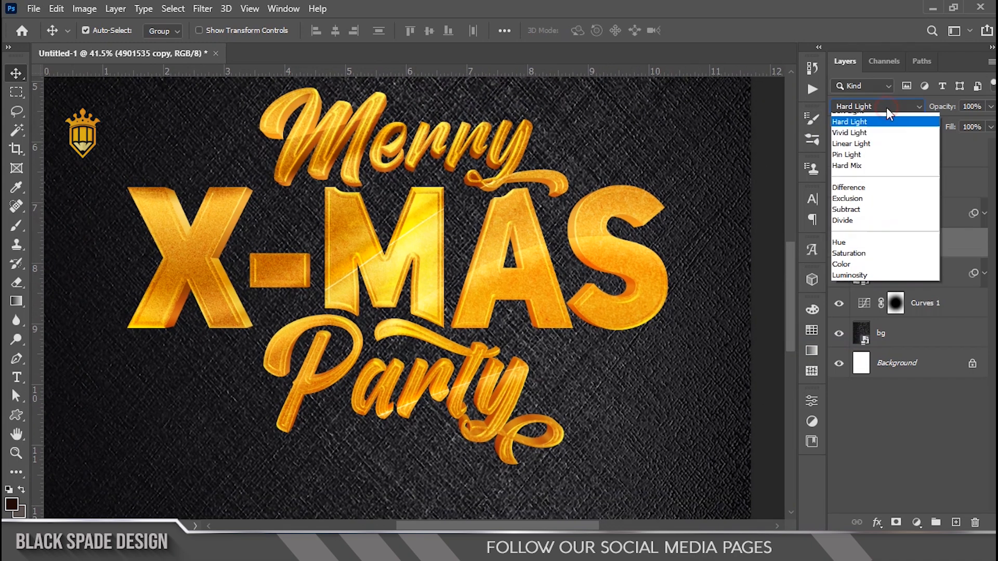
click(855, 284)
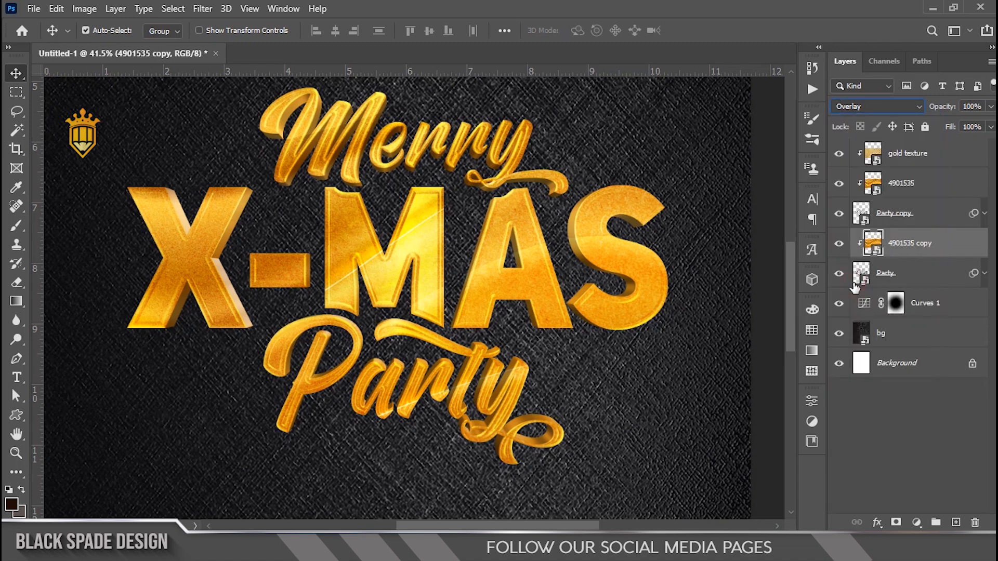
Add a drop shadow to the Party layer with 48% opacity and a size of 62 px.
click(984, 274)
click(914, 274)
click(879, 522)
click(903, 509)
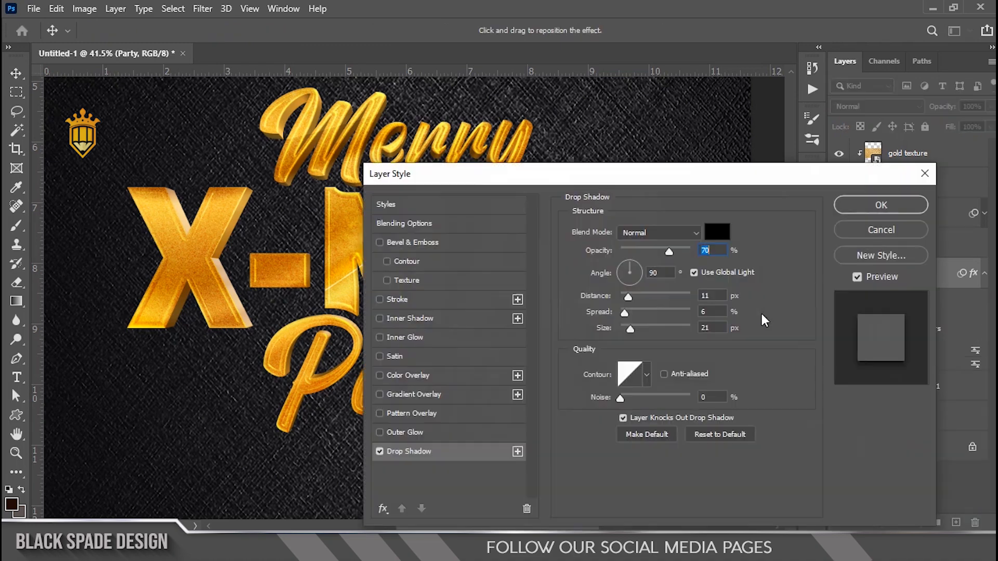
click(642, 331)
click(654, 251)
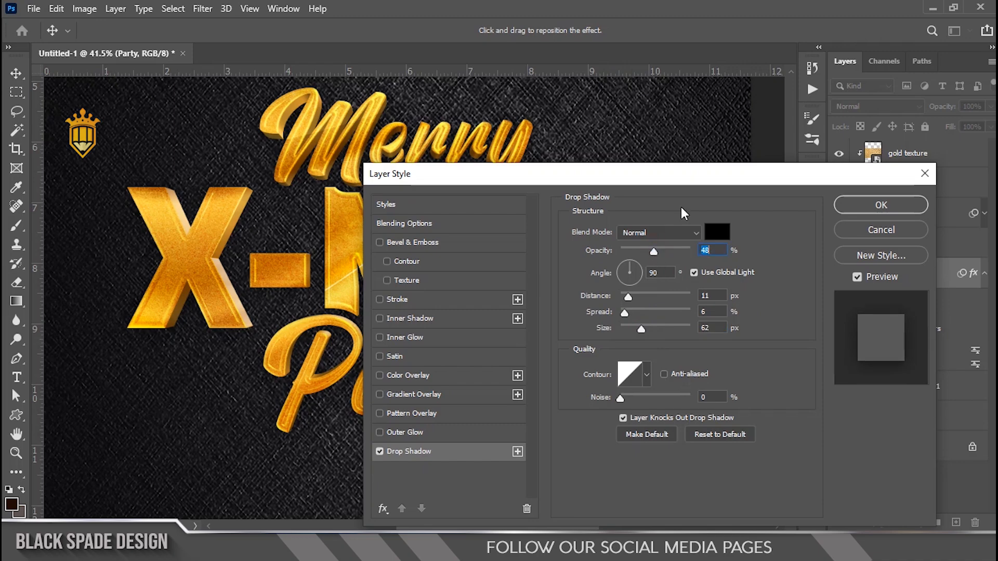
click(847, 205)
scroll(426, 224, down, 5)
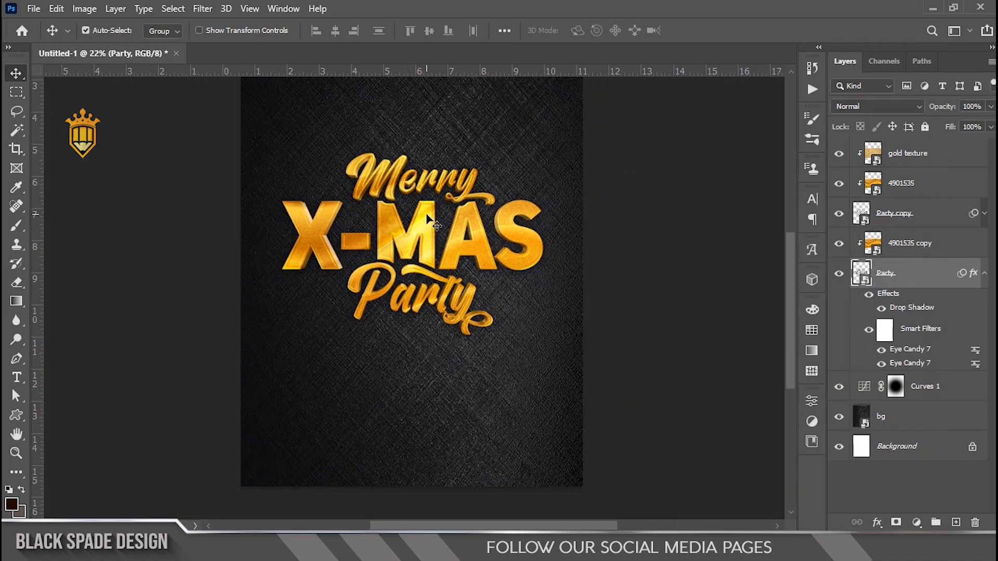
click(984, 274)
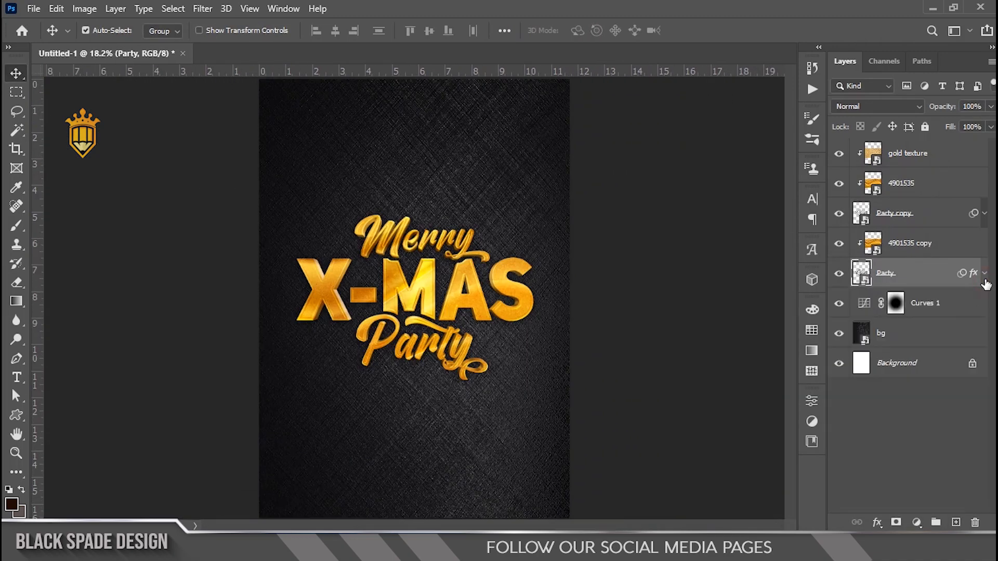
Place the Cle wreath image from the christmas card 23 folder directly above the Curves 1 layer.
click(933, 155)
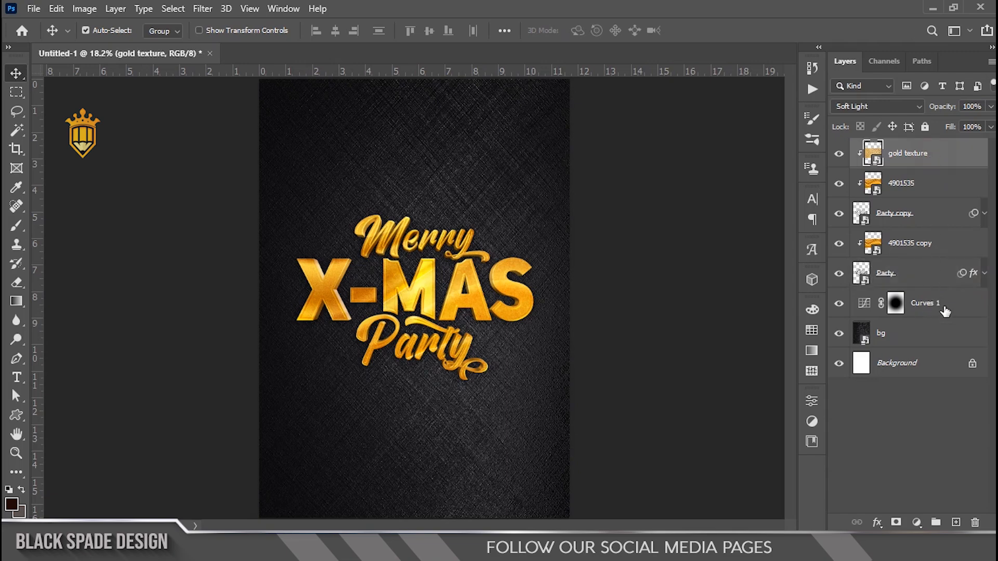
click(943, 308)
click(365, 548)
drag(424, 158, 441, 312)
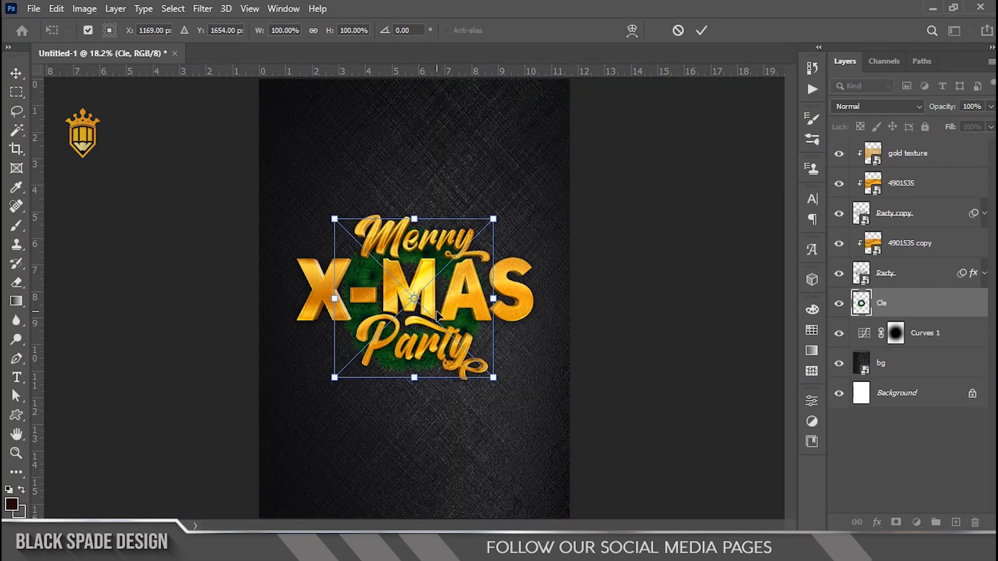
Enlarge the wreath from its center, position it behind the lettering and commit the placement.
drag(500, 223, 537, 176)
scroll(405, 340, up, 1)
drag(408, 344, 417, 337)
scroll(417, 337, down, 1)
key(Return)
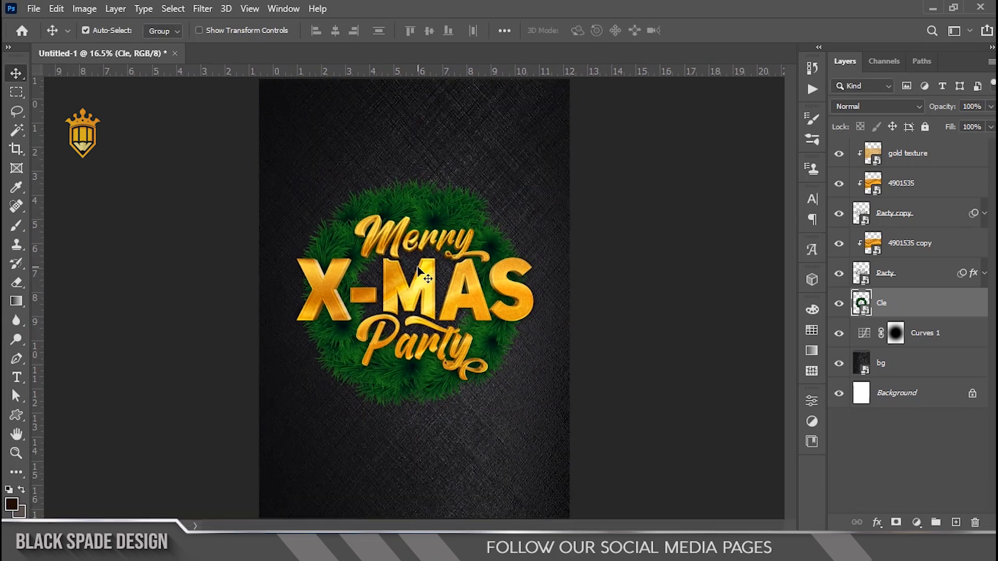
Transform the Cle wreath to about 150.5% scale and fine-tune its position behind the lettering.
scroll(418, 268, up, 2)
key(space)
scroll(412, 303, up, 1)
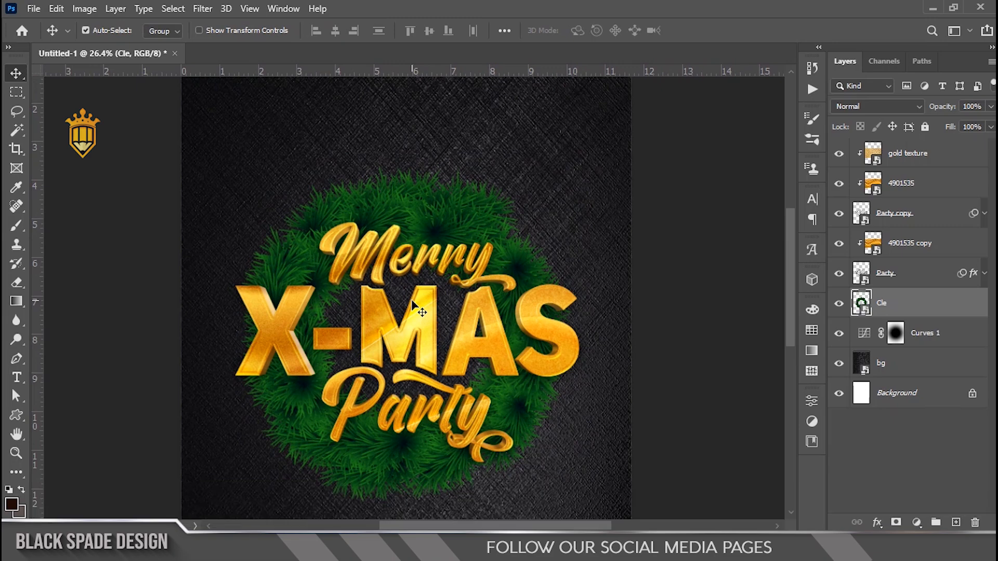
scroll(412, 303, up, 1)
key(ctrl+t)
drag(211, 141, 213, 147)
scroll(406, 300, up, 1)
drag(407, 300, 408, 280)
key(Return)
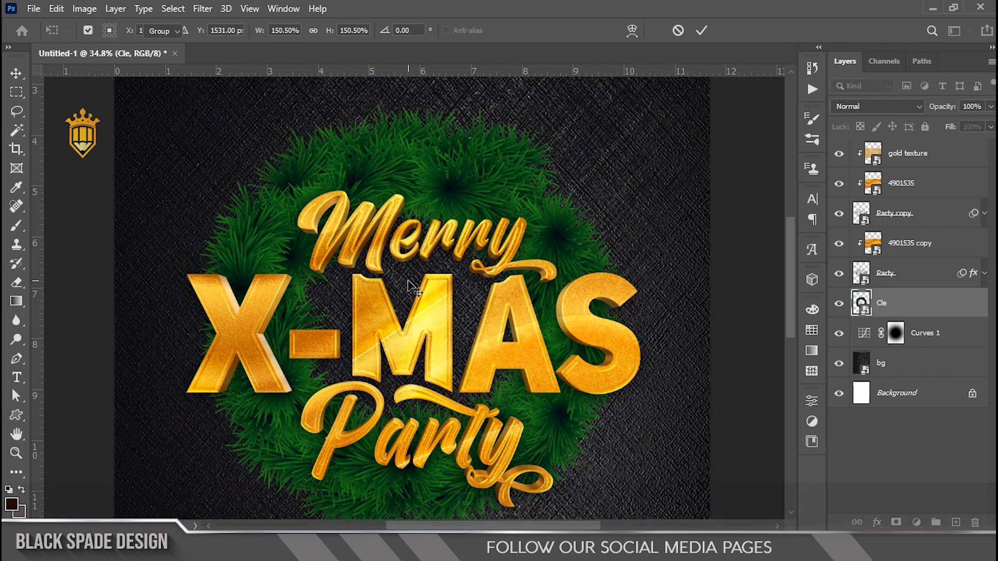
Duplicate the Cle wreath layer and shrink the copy about its center to fill the ring's opening.
scroll(407, 281, down, 2)
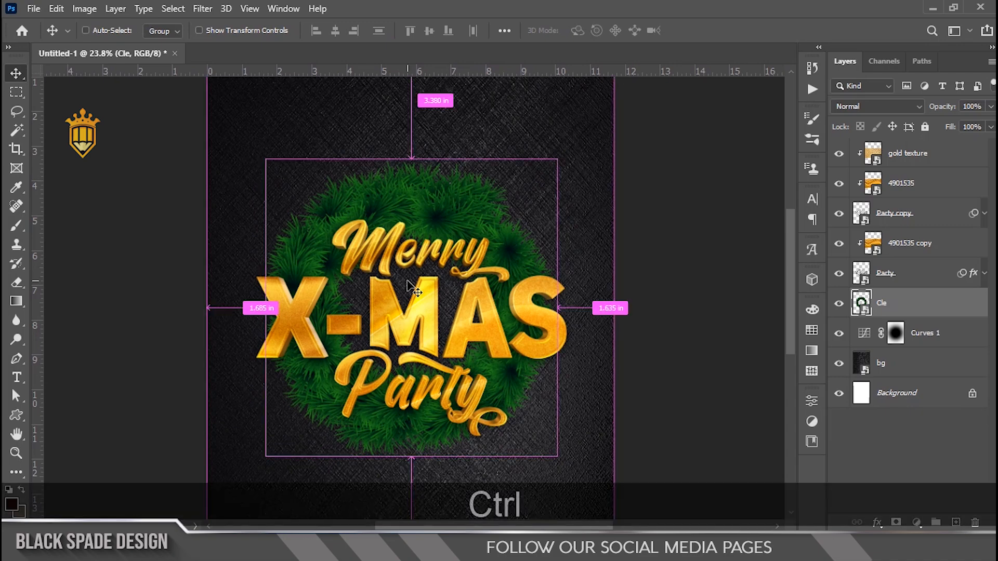
key(ctrl+j)
scroll(410, 322, up, 2)
key(ctrl+t)
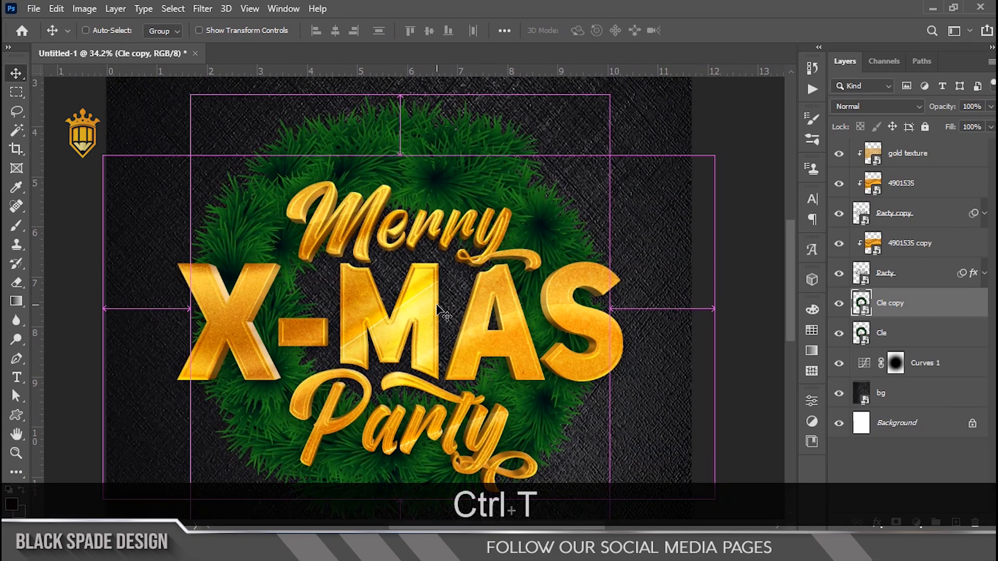
drag(624, 85, 547, 169)
key(Return)
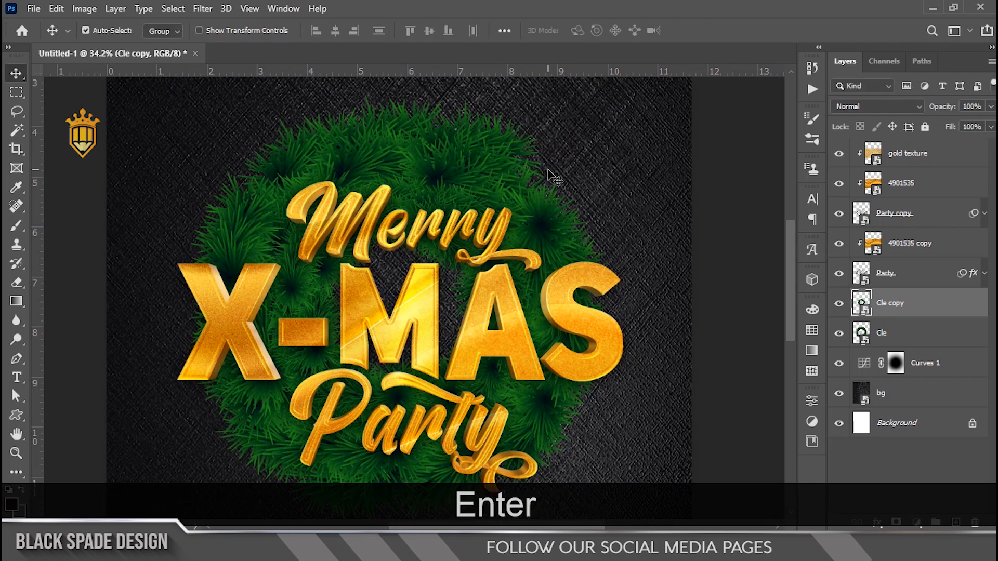
Duplicate the smaller wreath and scale the new copy to about 50.75% to fill the remaining central gap.
key(ctrl+j)
drag(547, 162, 470, 227)
key(Return)
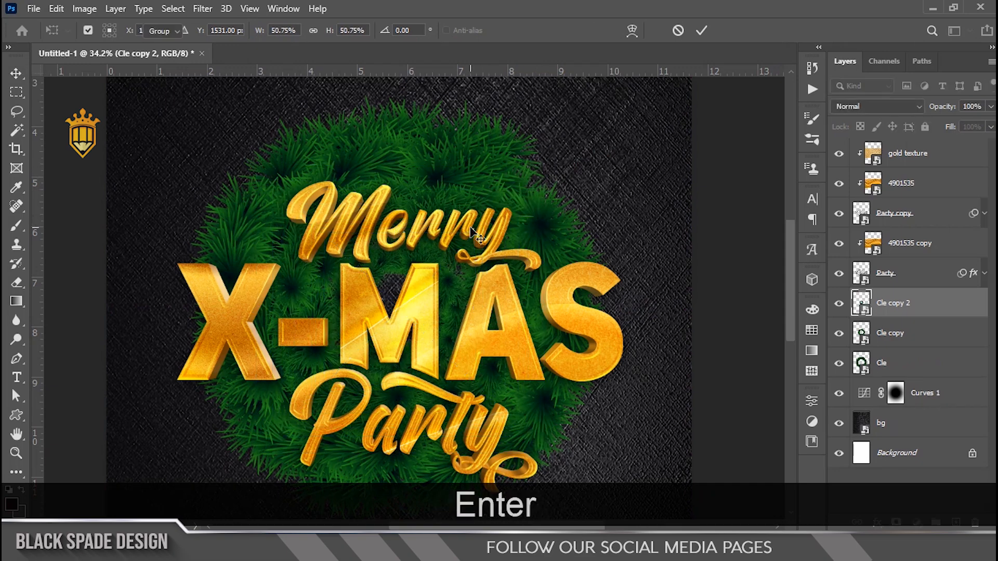
scroll(497, 211, down, 3)
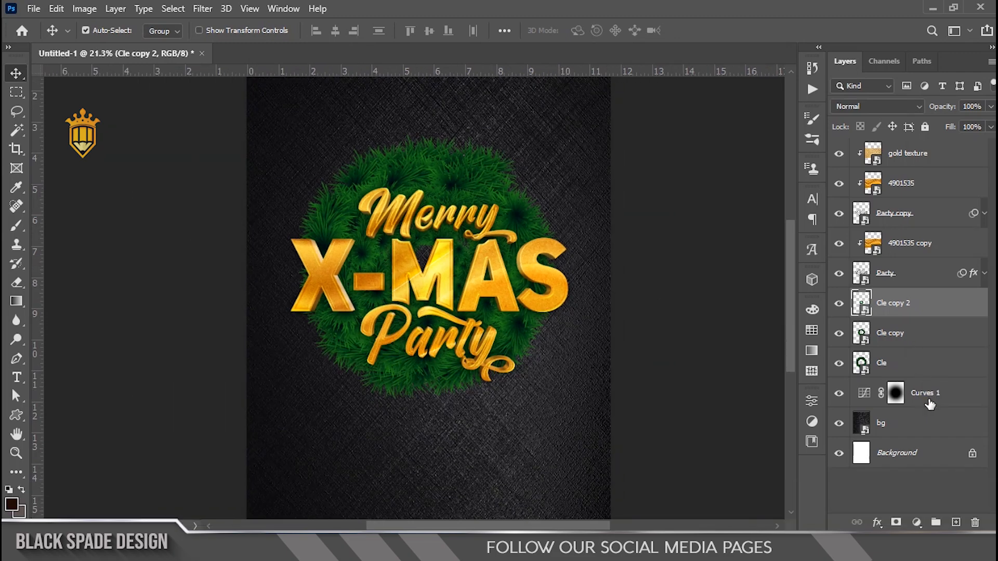
Place the Gilter circle image from the christmas card 23 folder directly above the Curves 1 layer.
click(928, 400)
key(alt+Tab)
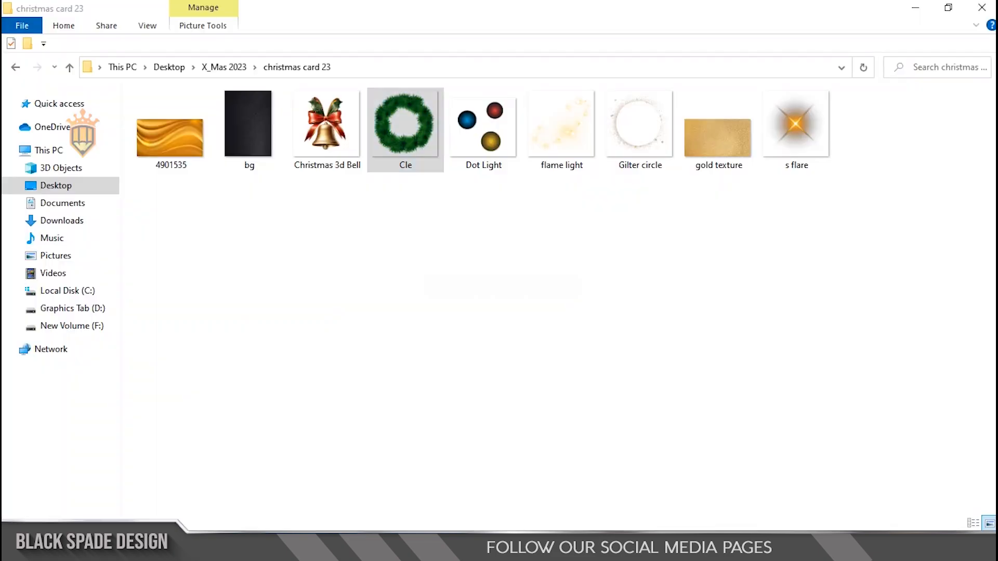
drag(640, 130, 493, 460)
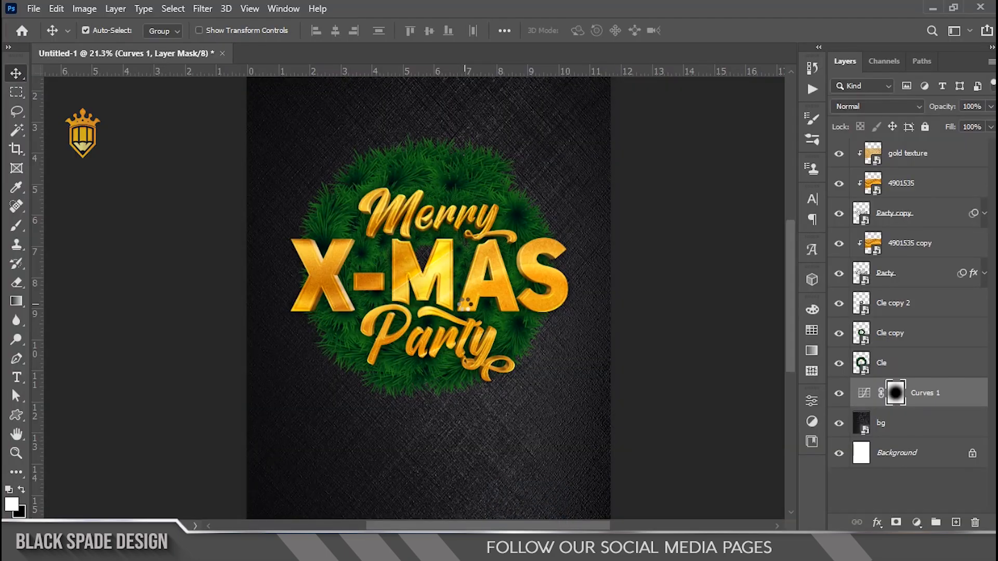
drag(464, 304, 464, 304)
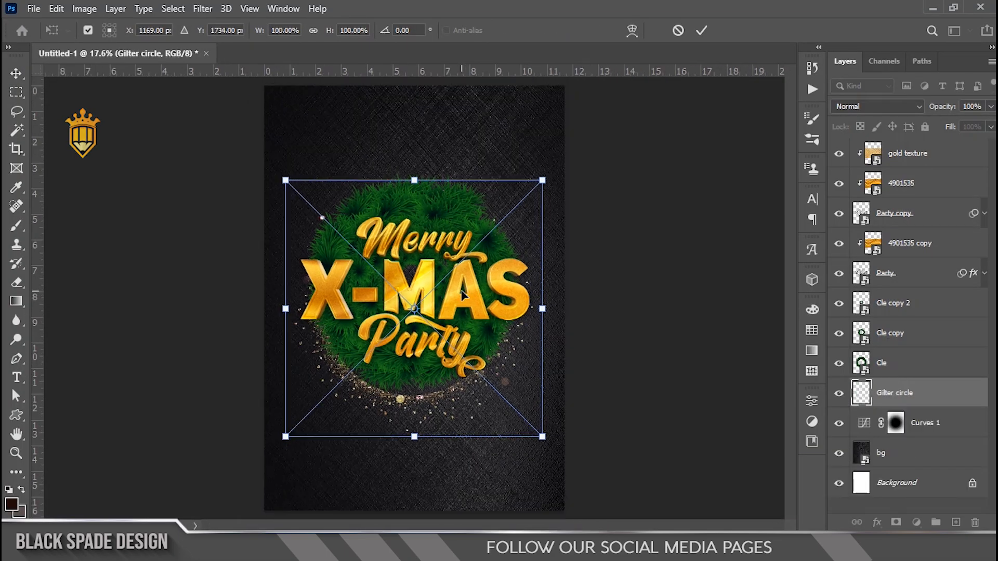
Center the Gilter circle around the wreath, scale it to about 104.5% and commit the placement.
scroll(449, 303, up, 3)
key(space)
drag(448, 318, 470, 351)
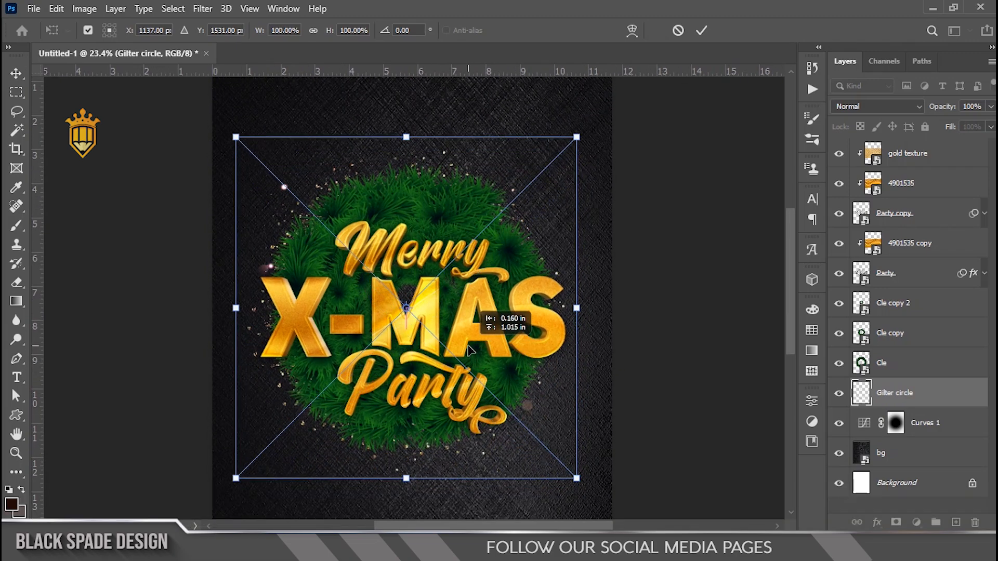
drag(577, 138, 590, 135)
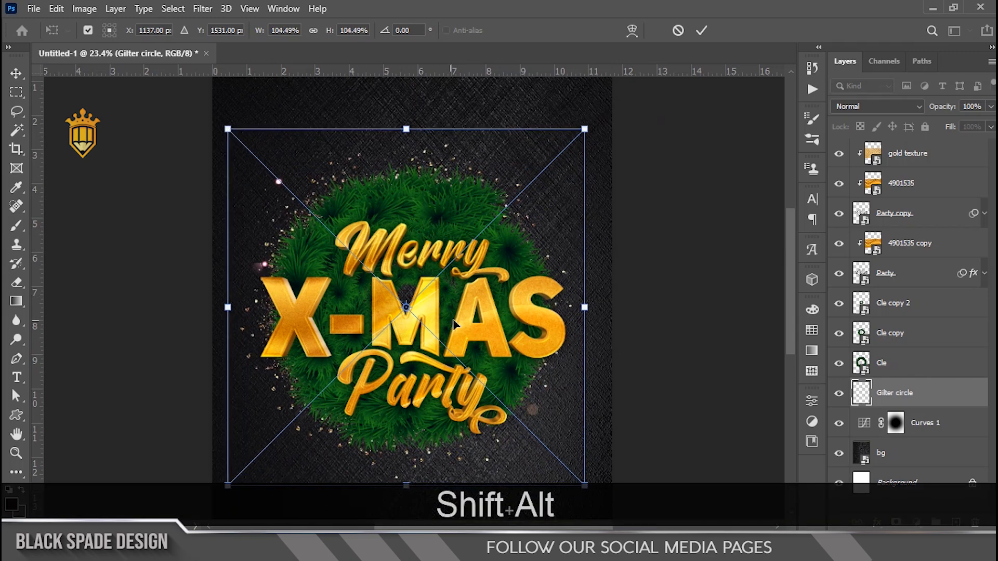
drag(454, 322, 454, 323)
key(Return)
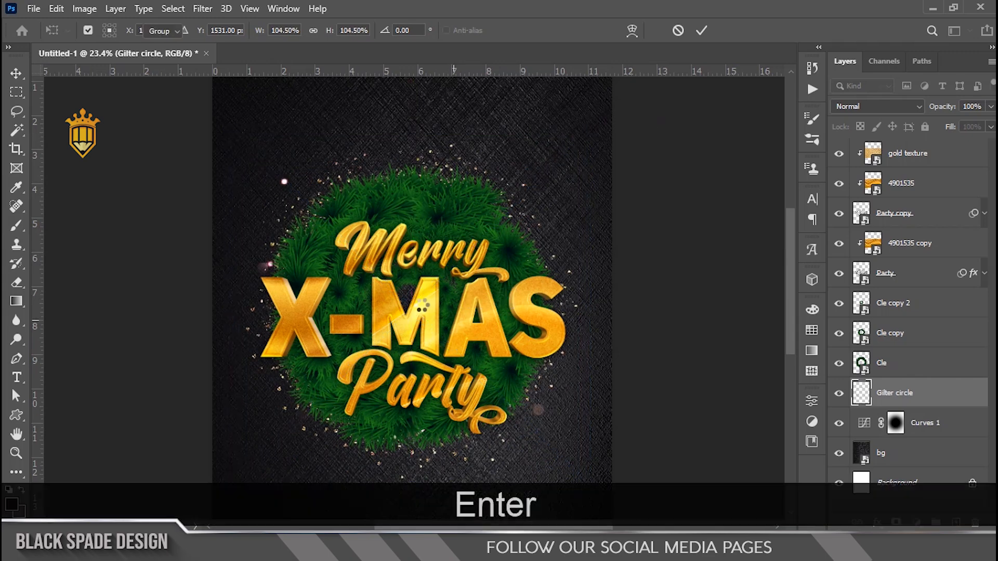
key(ctrl+0)
scroll(488, 330, up, 3)
key(space)
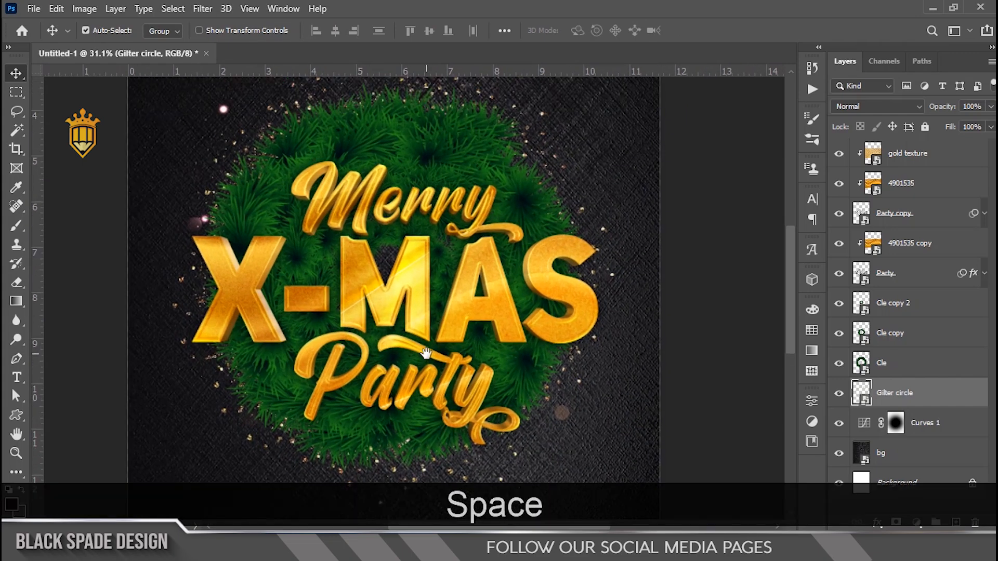
scroll(460, 330, up, 1)
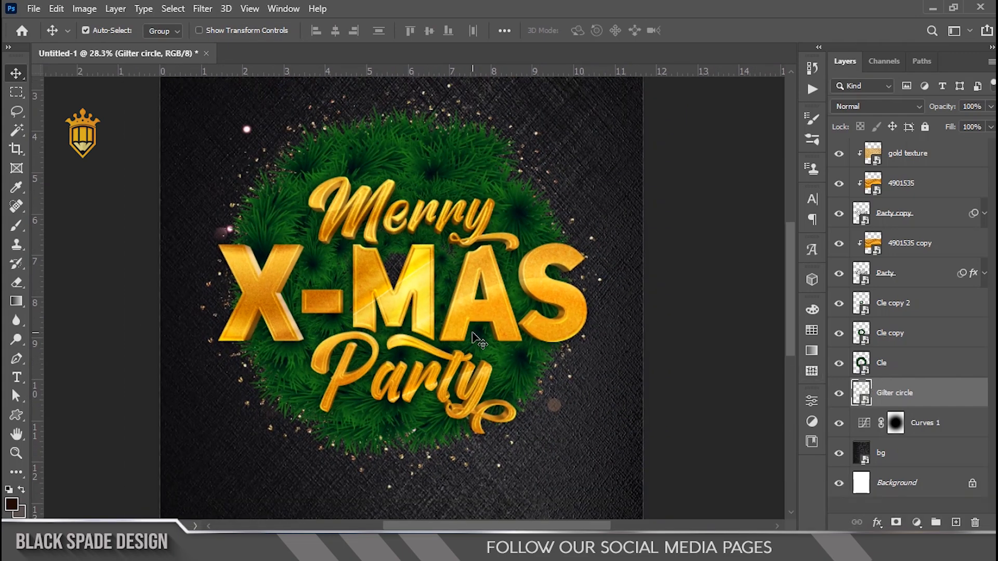
key(space)
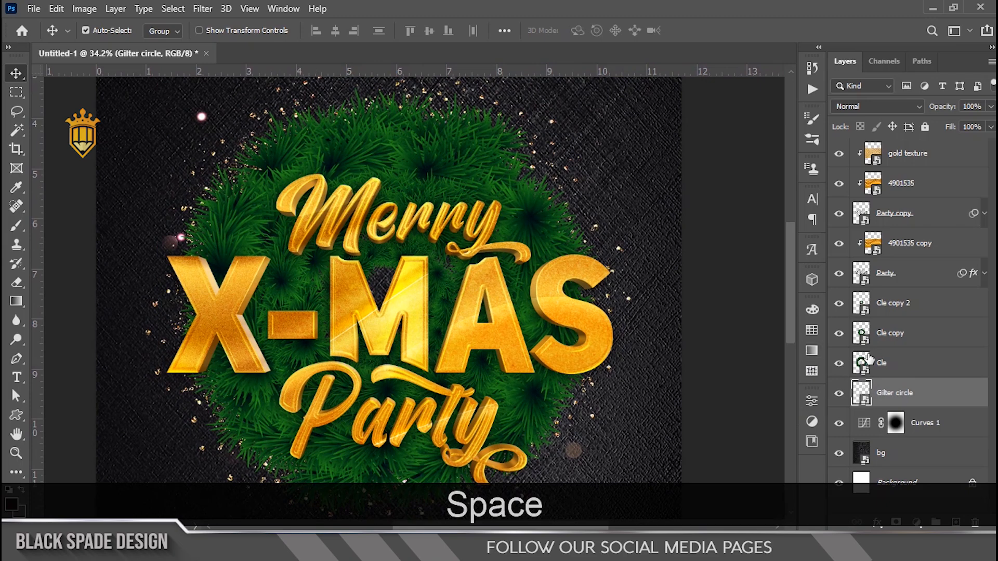
Place the flame light image from the christmas card 23 folder directly above the gold texture layer.
click(882, 309)
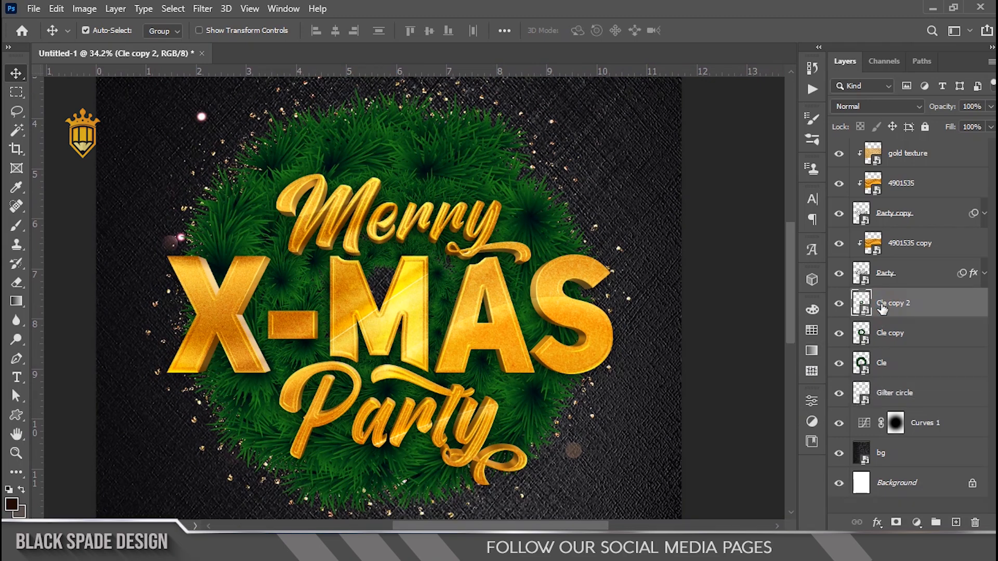
click(888, 370)
click(892, 396)
click(907, 161)
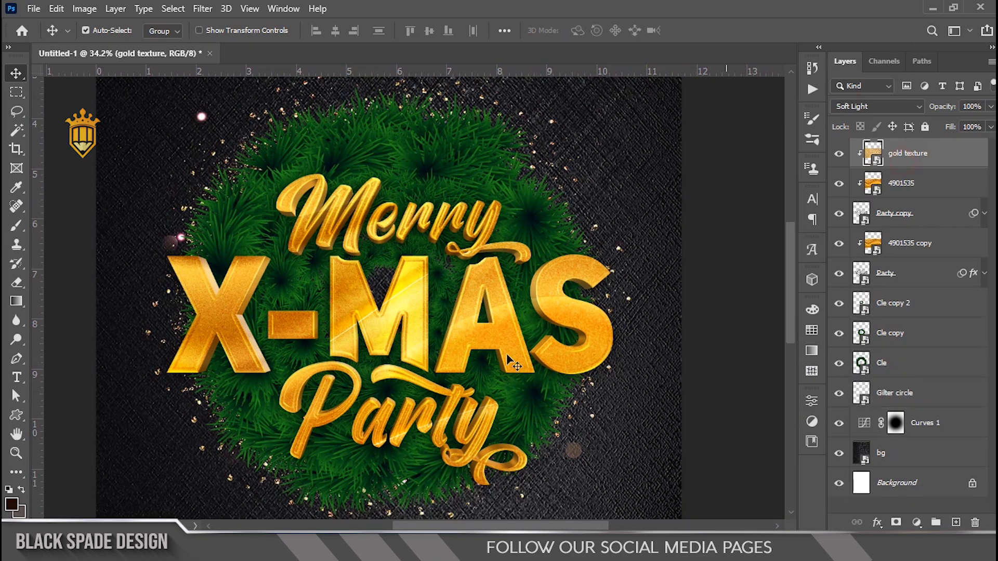
key(alt+Tab)
click(551, 150)
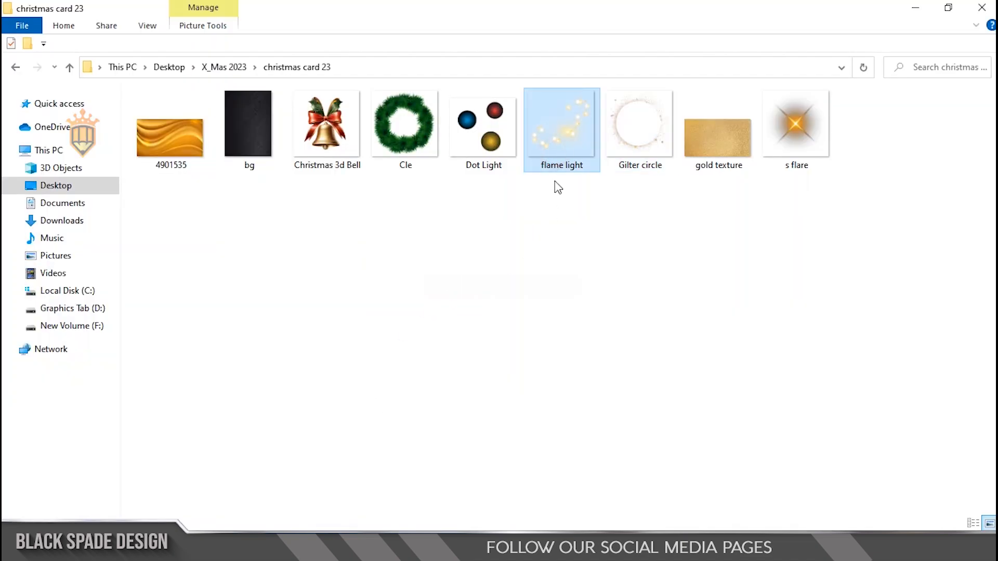
drag(558, 140, 439, 388)
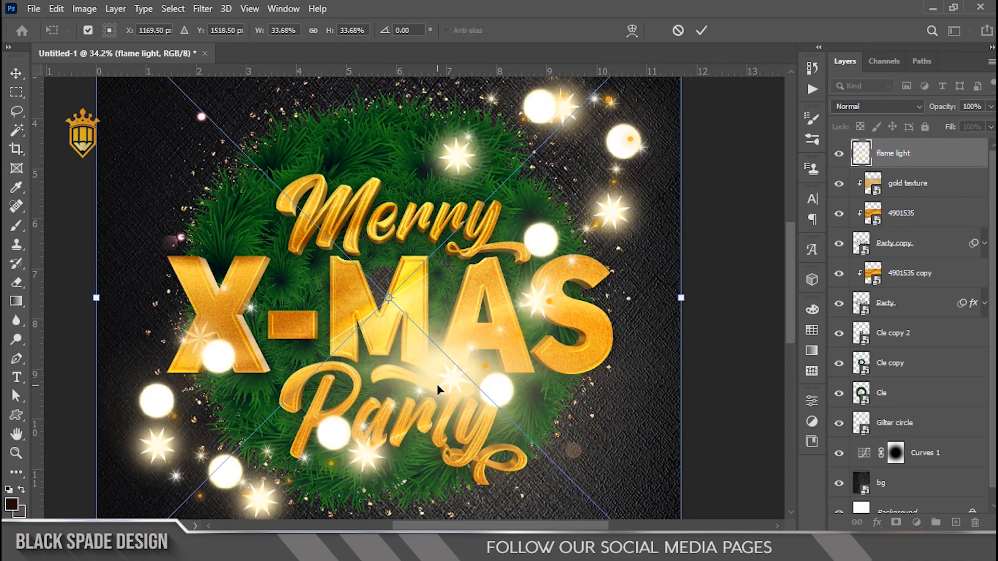
Scale the placed flame light image down about its center to fit over the wreath and commit the placement.
scroll(439, 375, down, 4)
drag(605, 125, 533, 154)
key(Return)
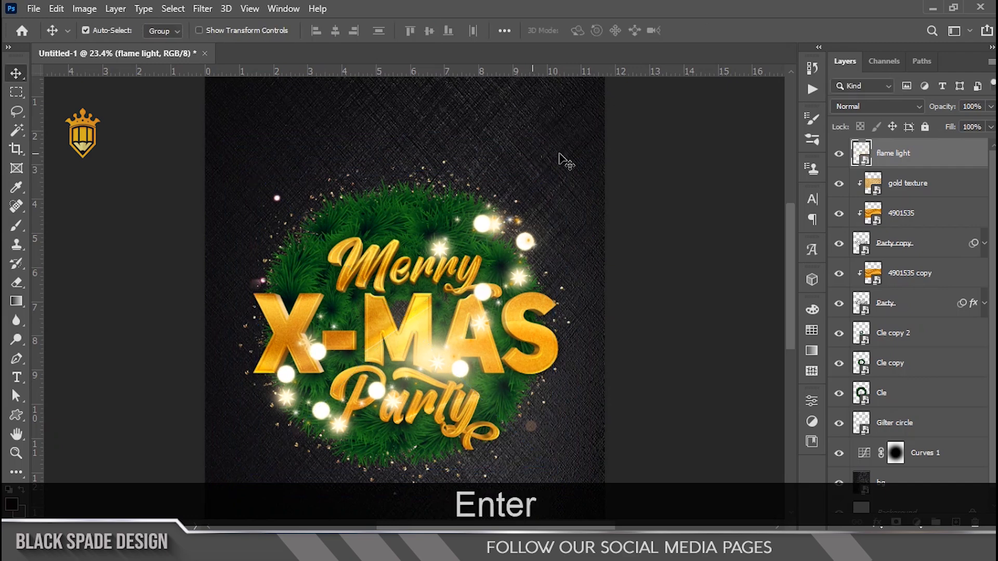
Set the flame light layer's blend mode to Vivid Light and nudge it slightly up and to the left.
click(878, 106)
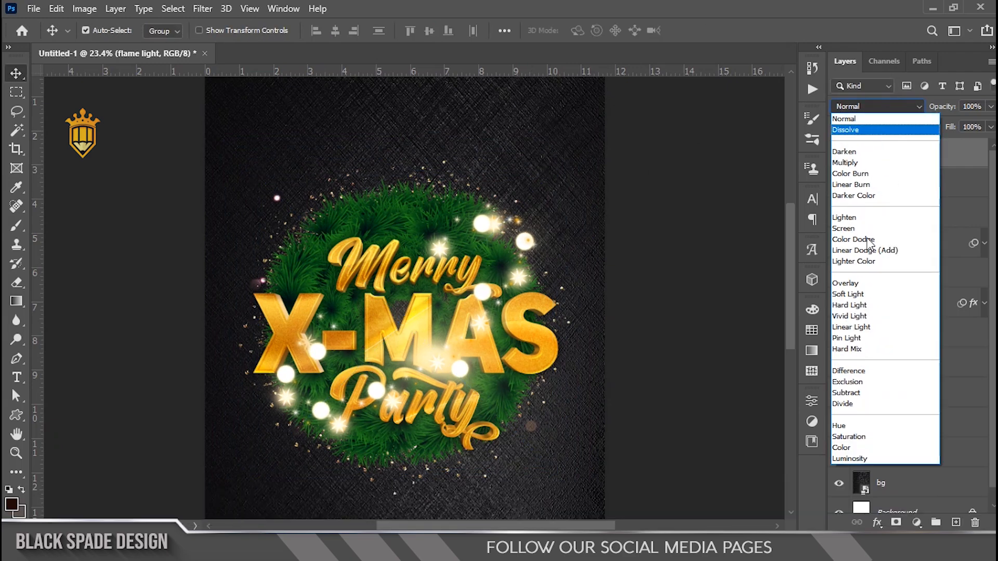
click(852, 316)
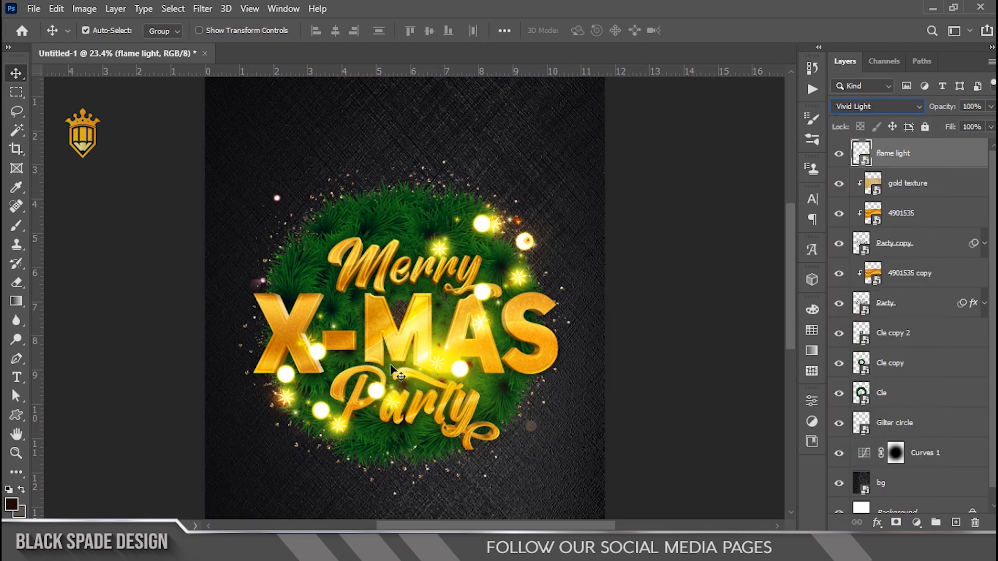
key(ctrl+t)
drag(409, 360, 400, 356)
key(Return)
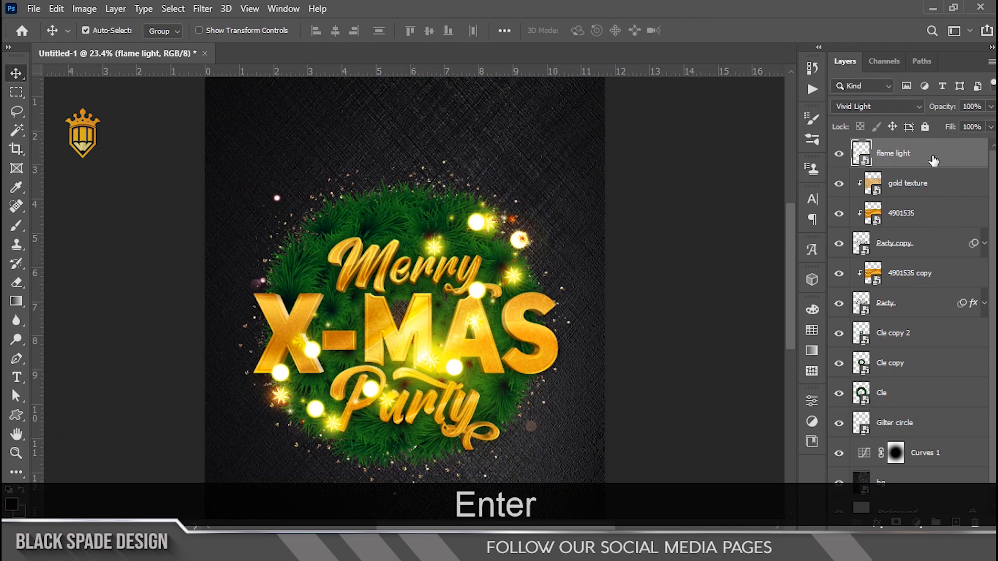
Duplicate the flame light layer and position the copy directly below the Cle layer.
drag(934, 160, 902, 411)
scroll(387, 392, up, 2)
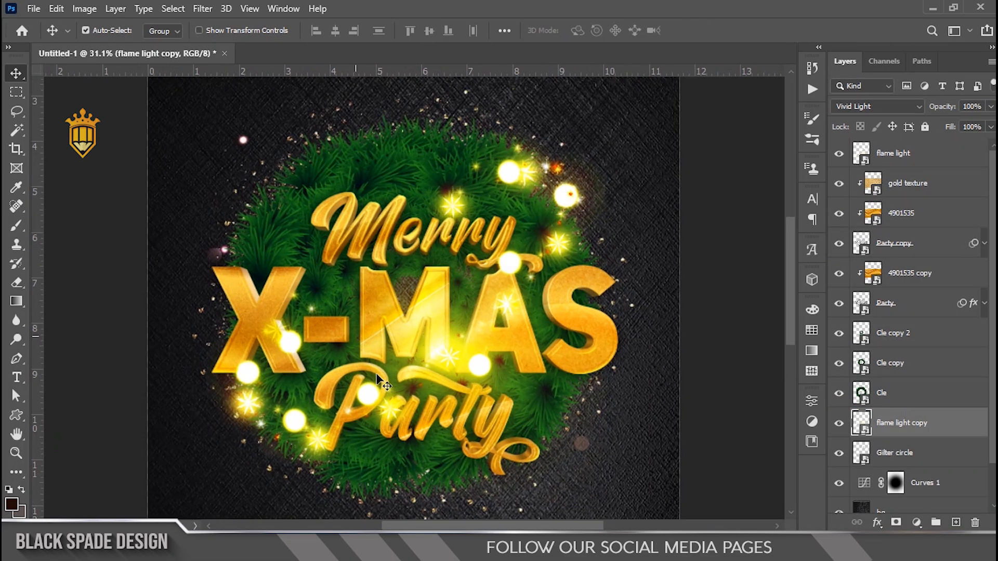
Add a layer mask to the original flame light layer and reduce the brush size to 400.
click(885, 161)
click(896, 522)
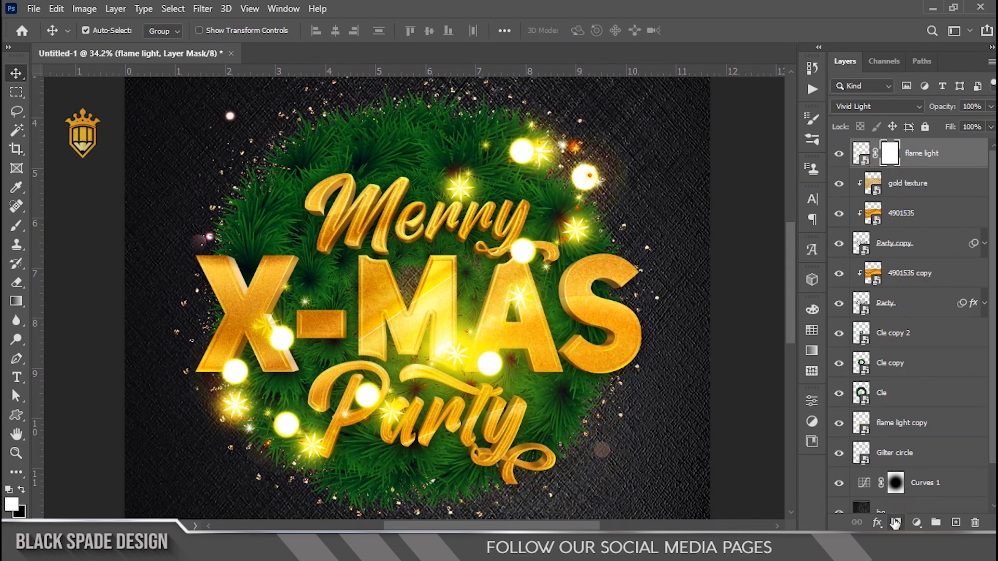
key(b)
key(bracketleft)
key(bracketleft)
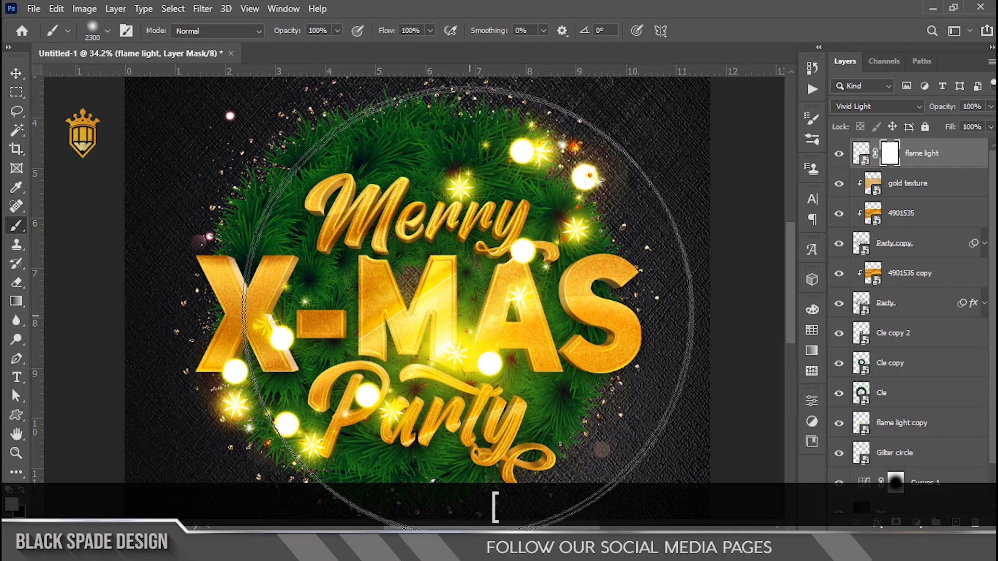
key(bracketleft)
key(bracketleft)
key(bracketleft)
key(bracketleft)
key(bracketleft)
key(bracketleft)
key(bracketleft)
key(bracketleft)
key(bracketleft)
key(bracketleft)
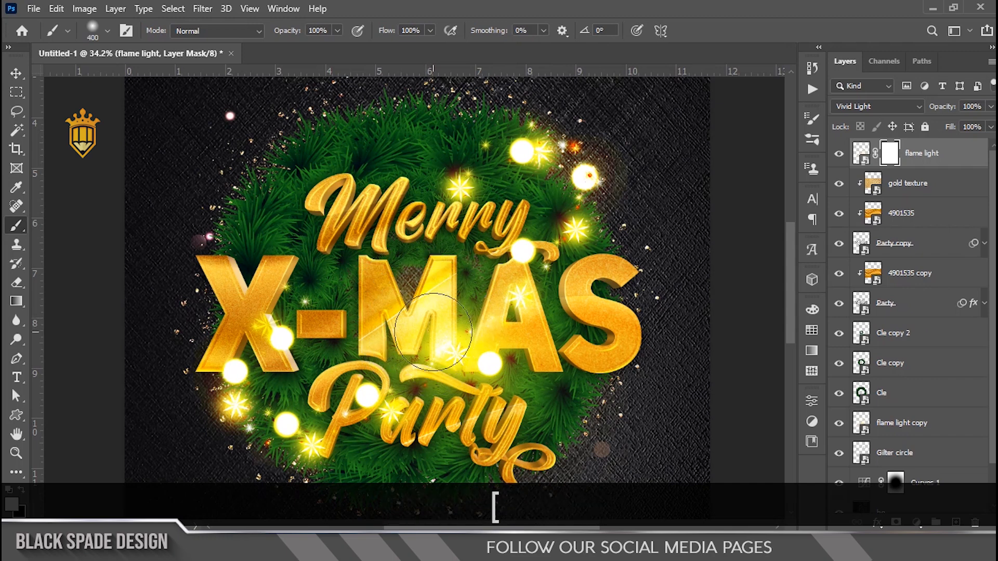
Paint black on the flame light mask to hide the lights covering the M, the A and the Party lettering.
key(x)
mouse_move(433, 332)
mouse_down()
mouse_move(481, 357)
mouse_move(507, 283)
mouse_move(495, 243)
mouse_move(507, 280)
mouse_up()
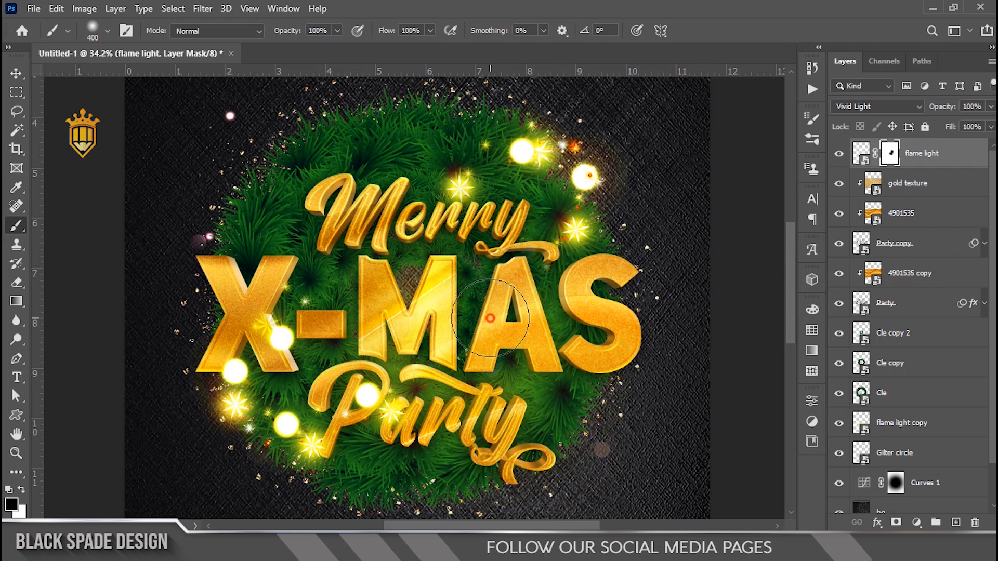
mouse_move(375, 360)
mouse_down()
mouse_move(357, 376)
mouse_move(365, 396)
mouse_move(397, 345)
mouse_move(375, 341)
mouse_up()
scroll(333, 339, down, 1)
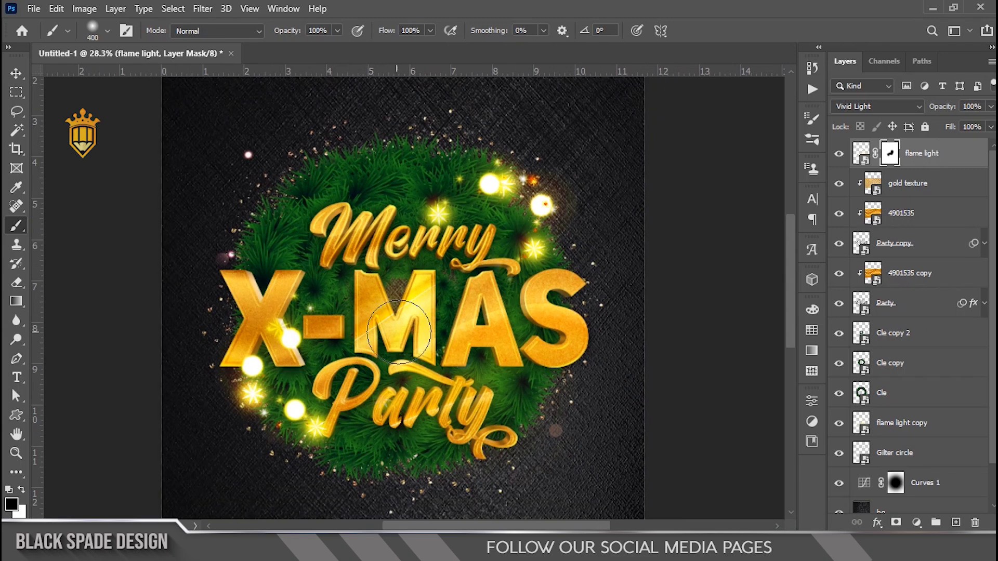
scroll(408, 321, up, 2)
scroll(412, 316, down, 1)
scroll(413, 316, up, 1)
Move the flame light copy layer directly above the Cle copy 2 layer.
key(v)
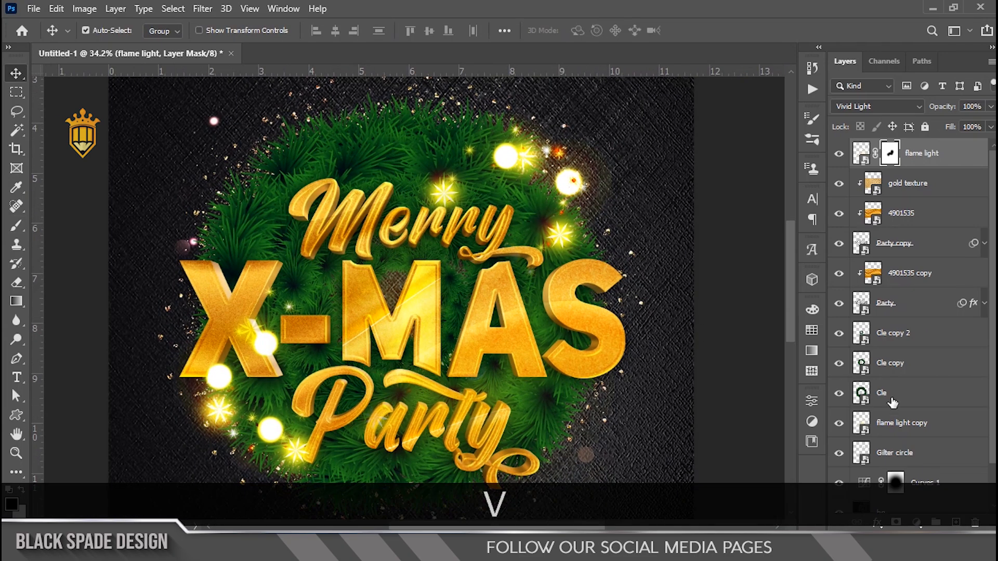
click(884, 435)
drag(876, 423, 879, 332)
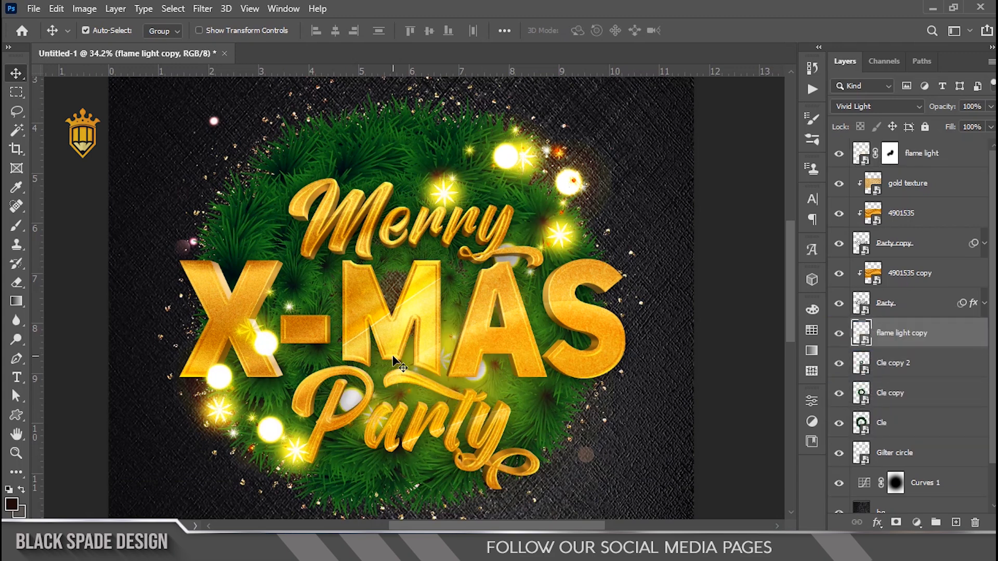
scroll(400, 364, down, 1)
scroll(441, 389, up, 1)
scroll(434, 385, up, 1)
scroll(435, 385, down, 1)
Add a layer mask to flame light copy and paint black over the stray lights behind the X-MAS and Party lettering.
click(895, 522)
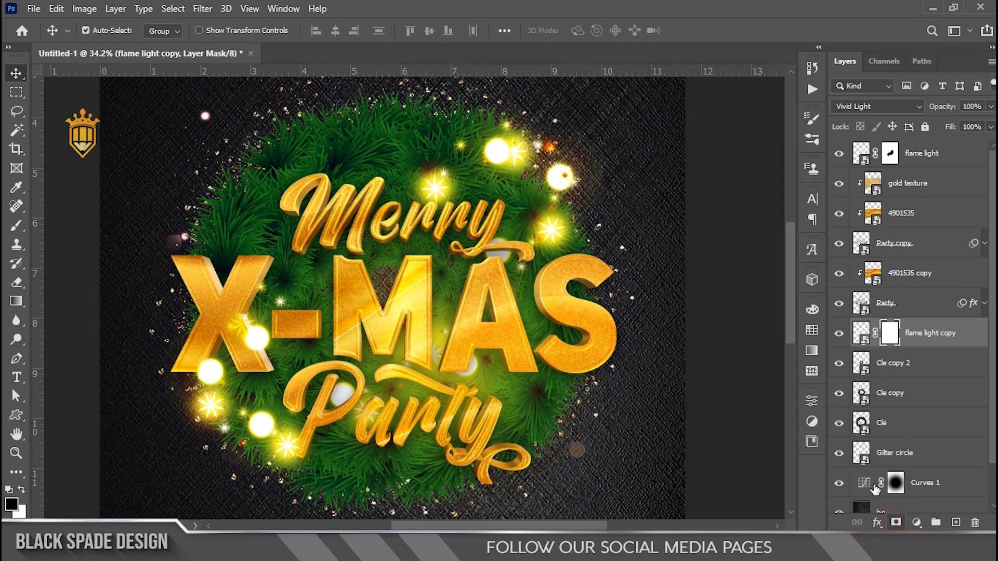
key(b)
click(451, 352)
click(428, 356)
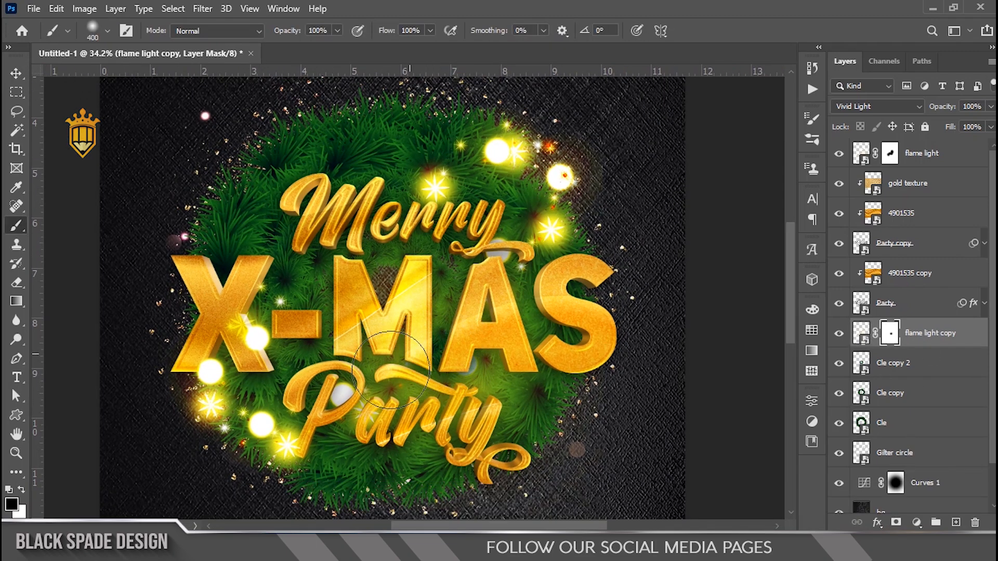
click(331, 378)
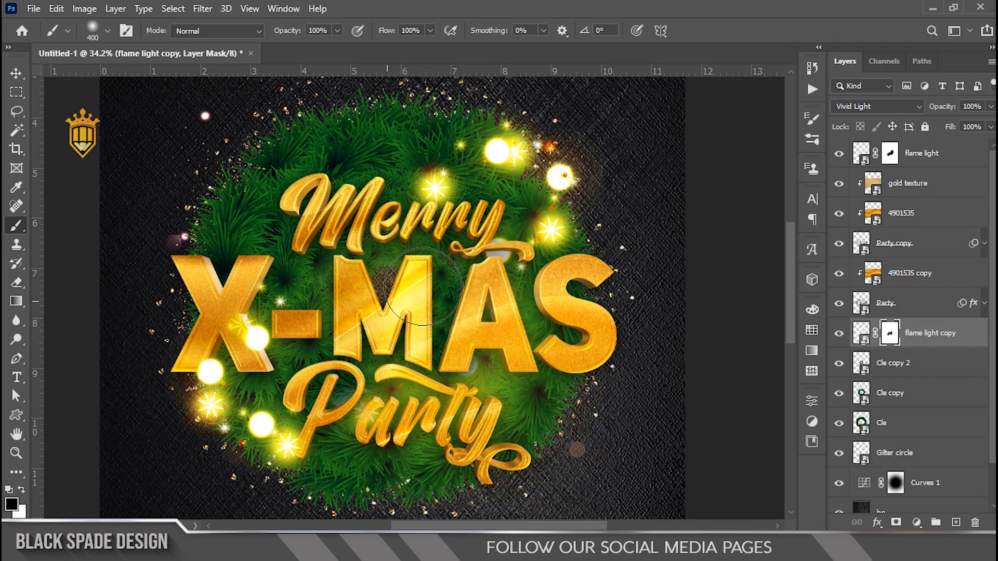
scroll(447, 301, up, 3)
drag(425, 279, 381, 357)
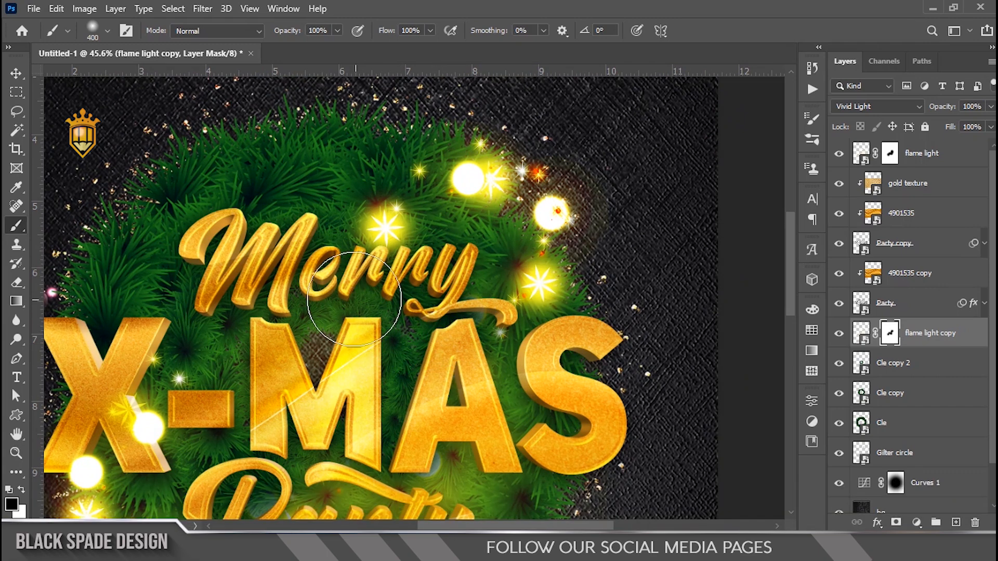
scroll(353, 298, down, 3)
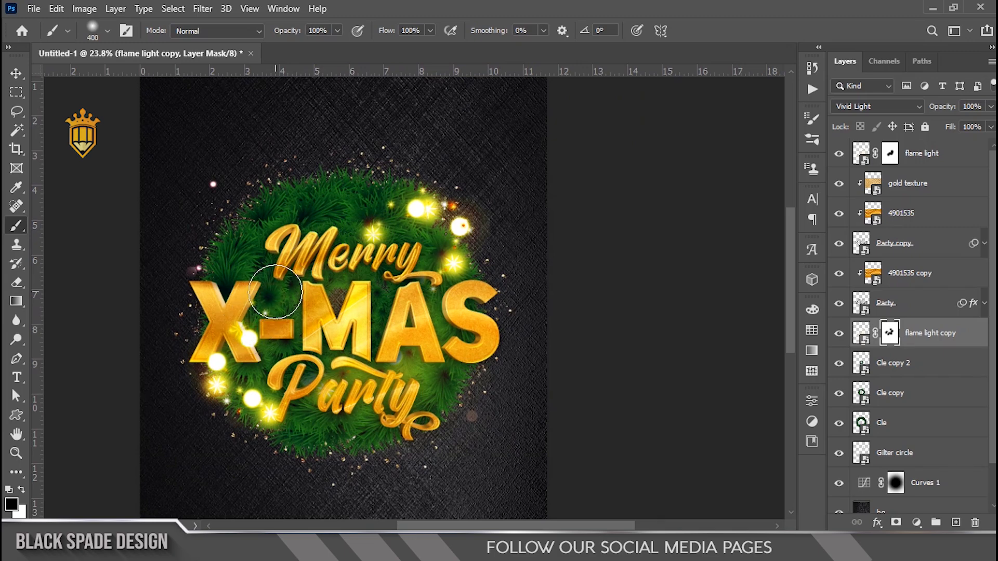
scroll(276, 292, up, 1)
Touch up the flame light mask with black and white to soften the glowing orb over the X.
click(890, 156)
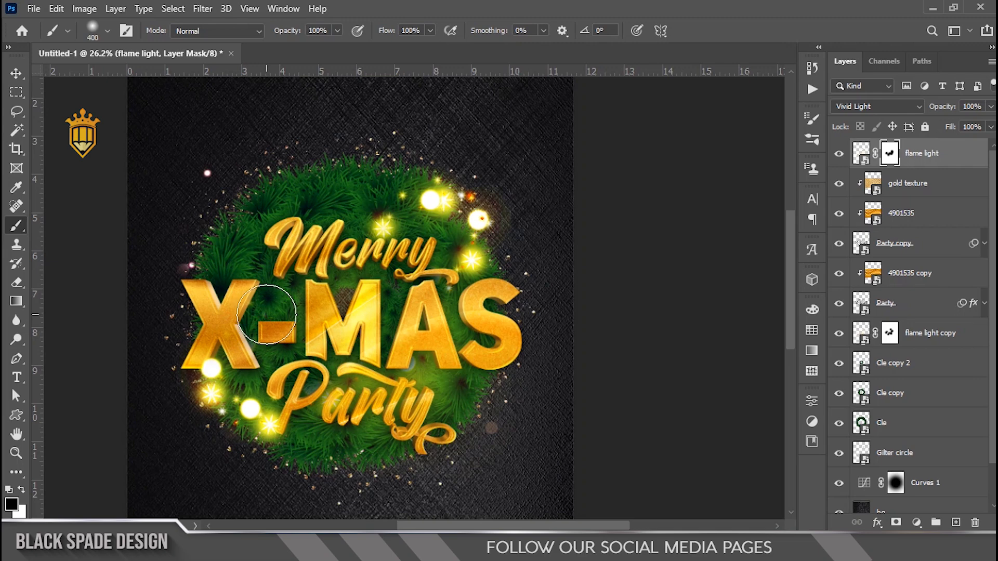
key(x)
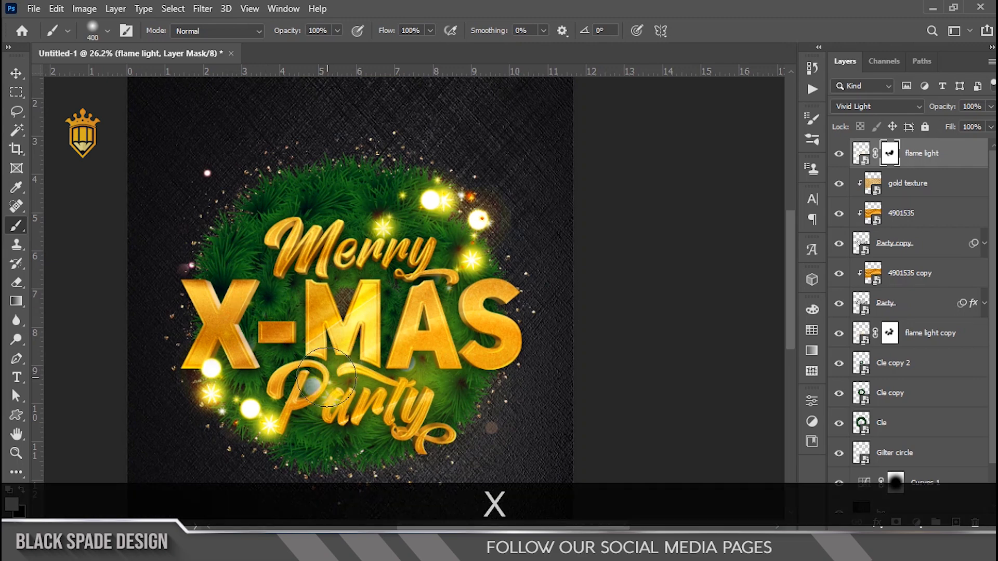
click(326, 377)
key(ctrl+z)
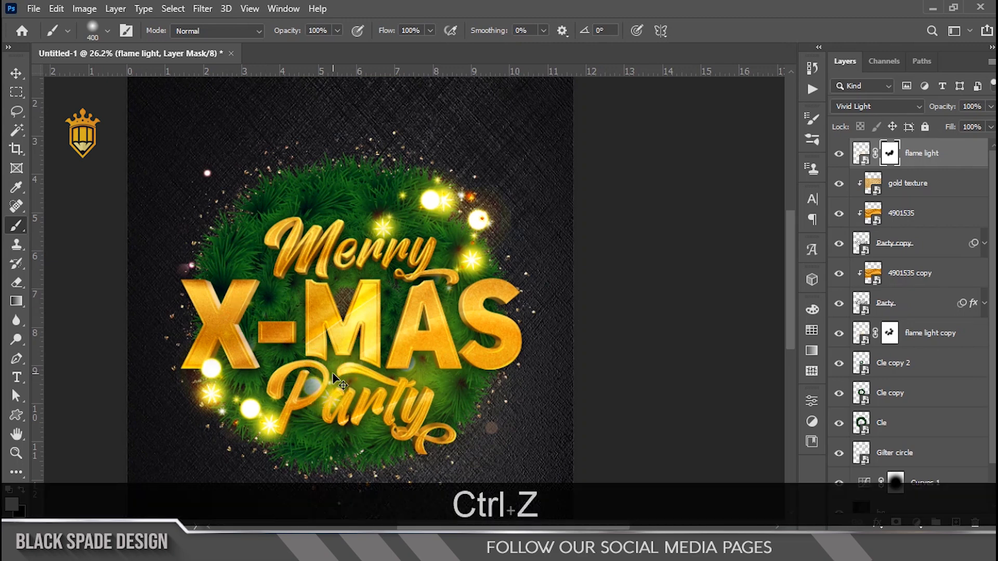
key(x)
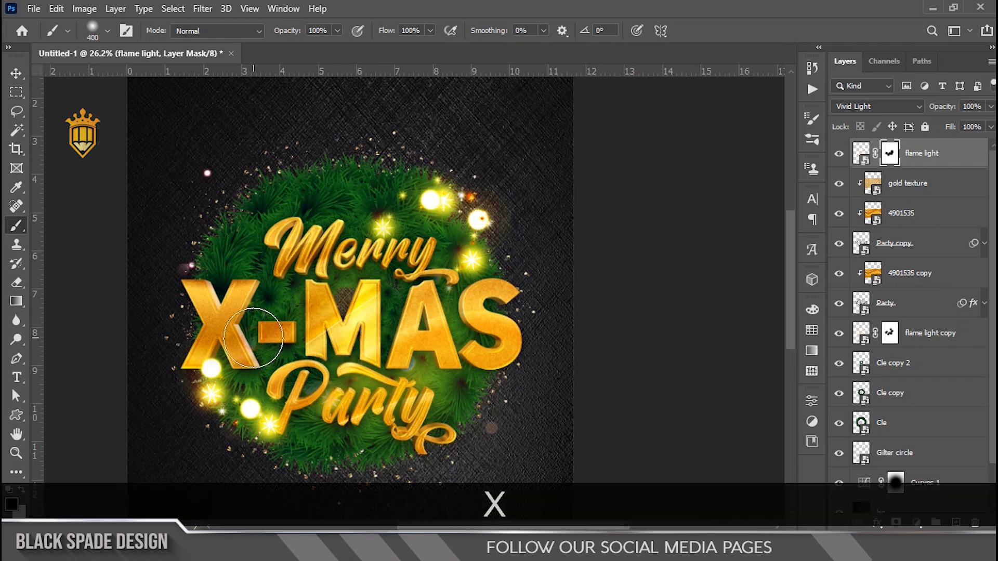
scroll(343, 346, down, 3)
scroll(343, 346, up, 3)
key(space)
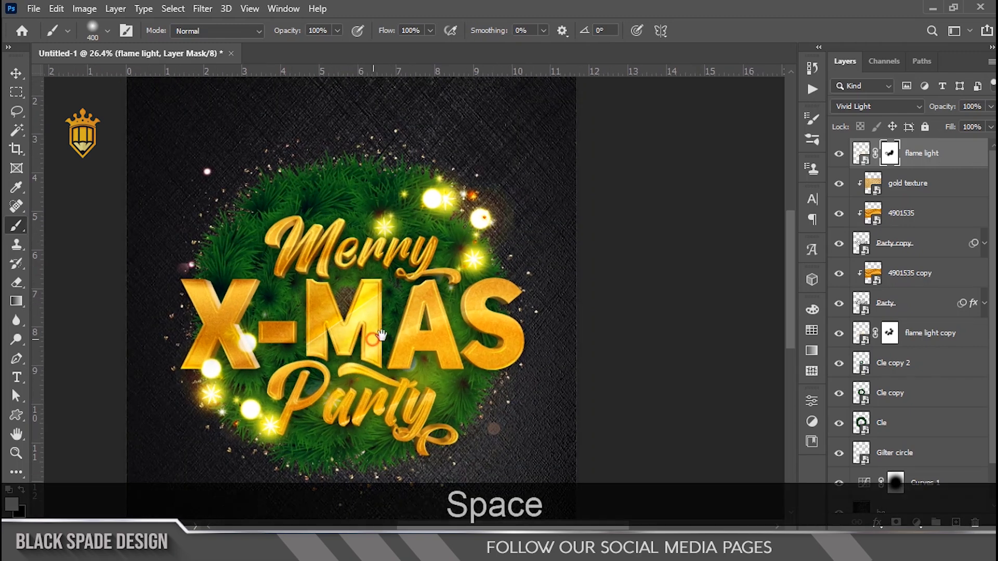
drag(370, 339, 409, 308)
key(v)
scroll(473, 297, up, 1)
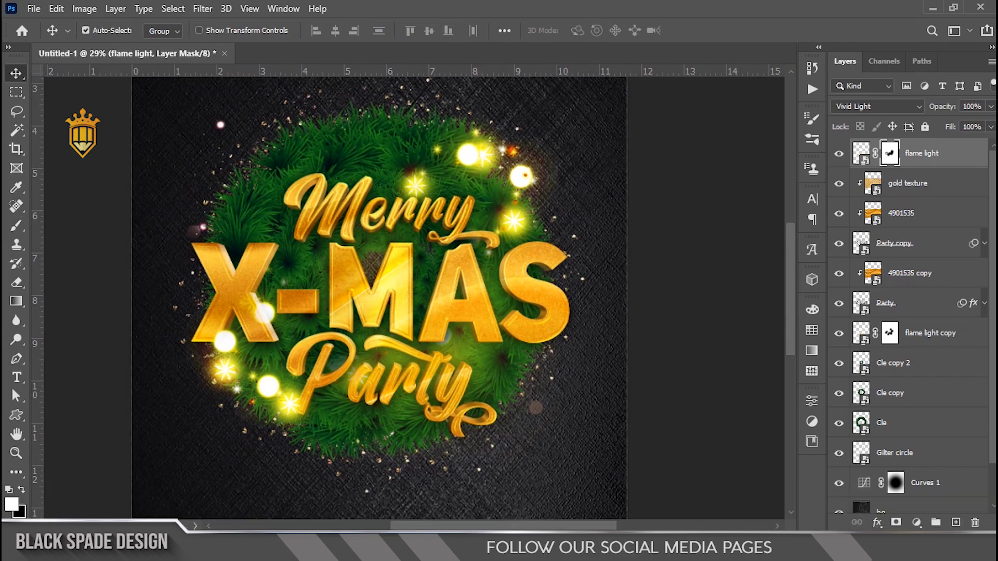
key(alt+Tab)
key(alt+Tab)
scroll(336, 265, up, 2)
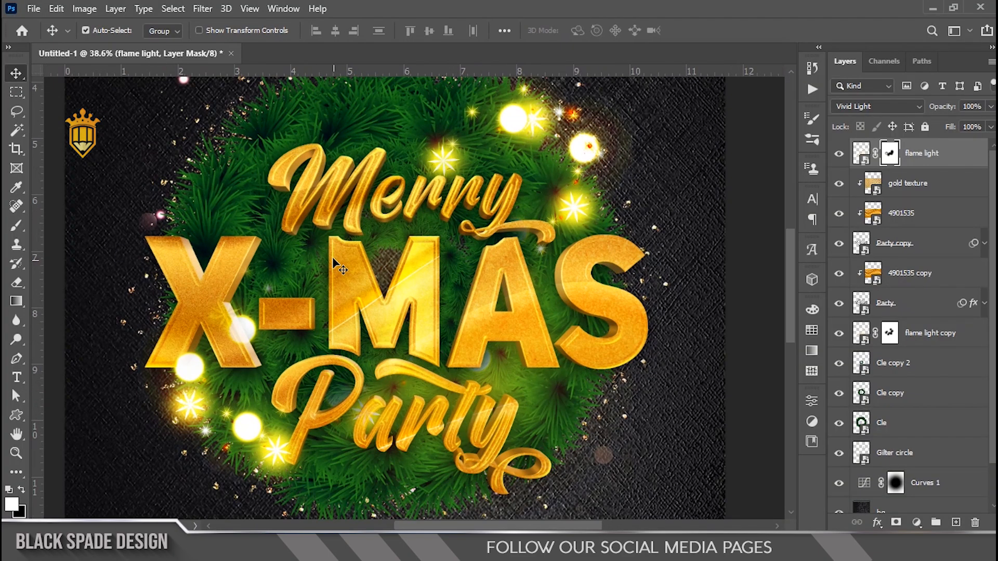
Enlarge the upper 4901535 texture layer over the lettering and commit the transform.
click(877, 211)
scroll(368, 289, down, 2)
key(ctrl+t)
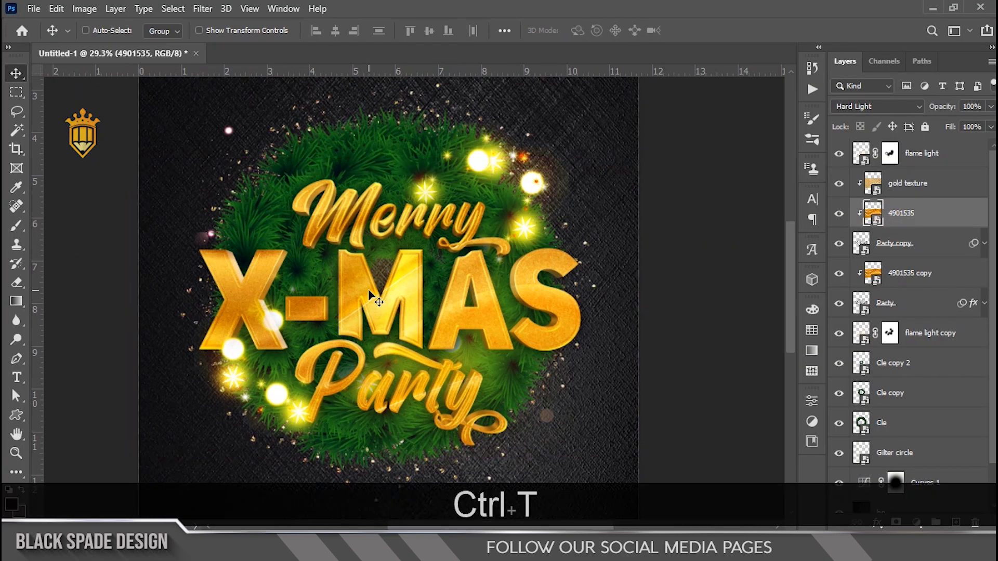
scroll(398, 289, down, 2)
drag(596, 196, 667, 169)
key(Return)
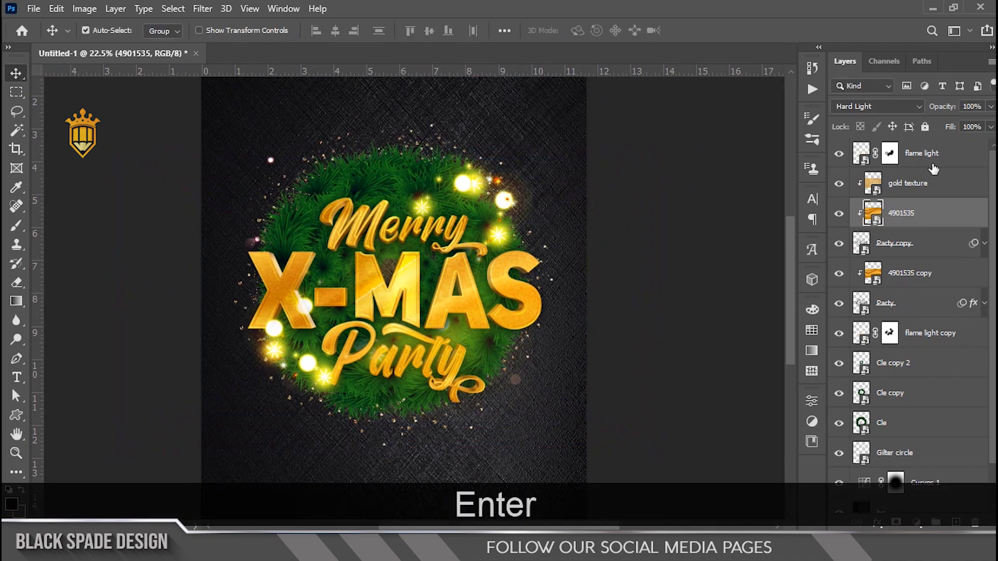
Select the flame light layer and open the Dot Light image from the christmas card 23 folder as a separate document.
click(933, 165)
scroll(436, 275, up, 4)
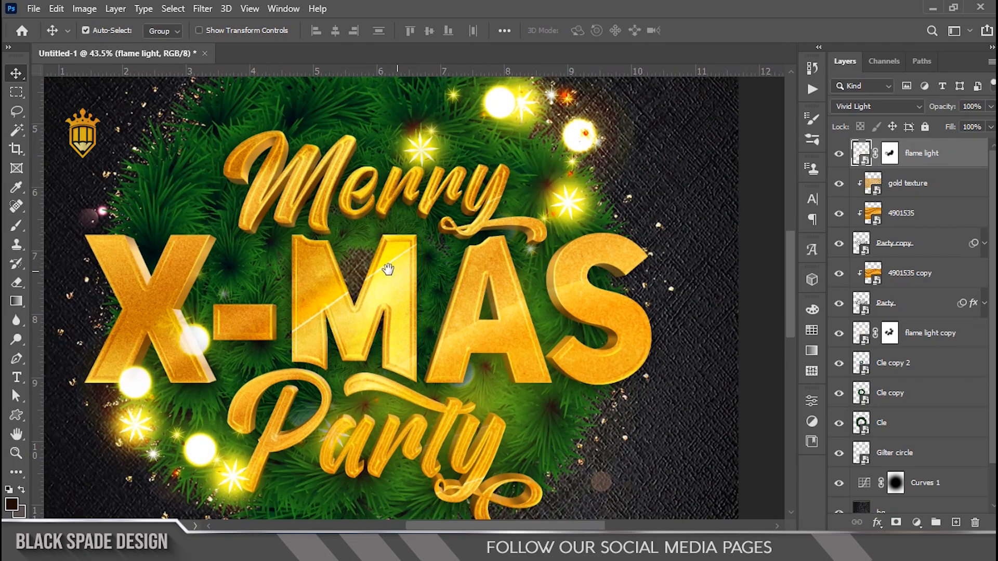
drag(385, 267, 412, 337)
click(358, 520)
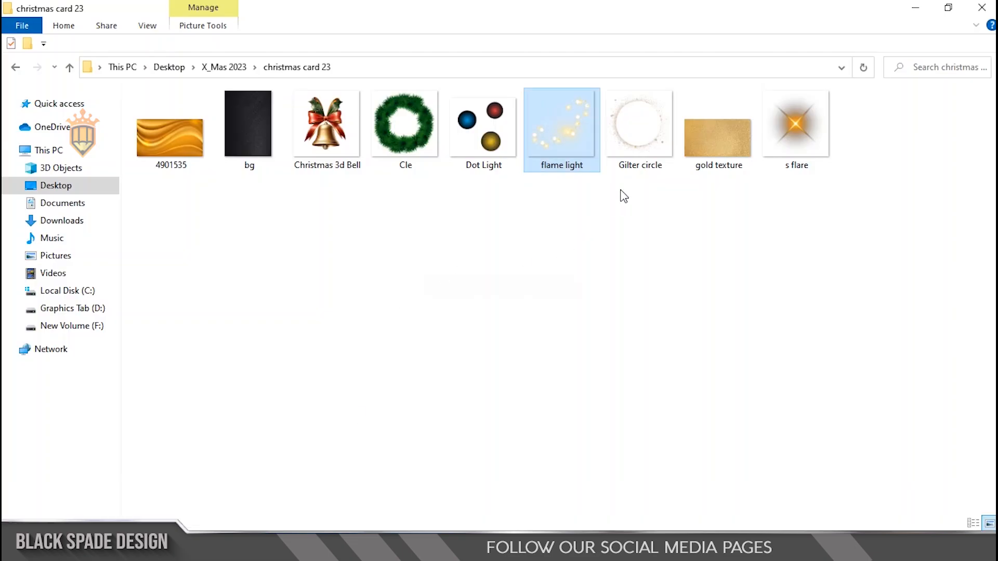
click(481, 152)
drag(492, 149, 676, 50)
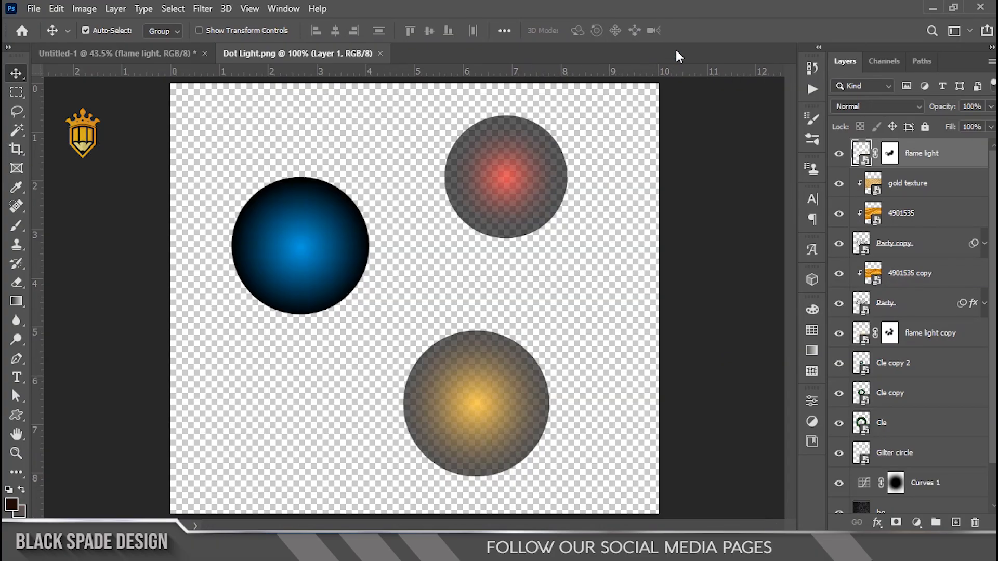
Lasso the yellow dot in Dot Light and cut it onto its own new layer.
click(16, 117)
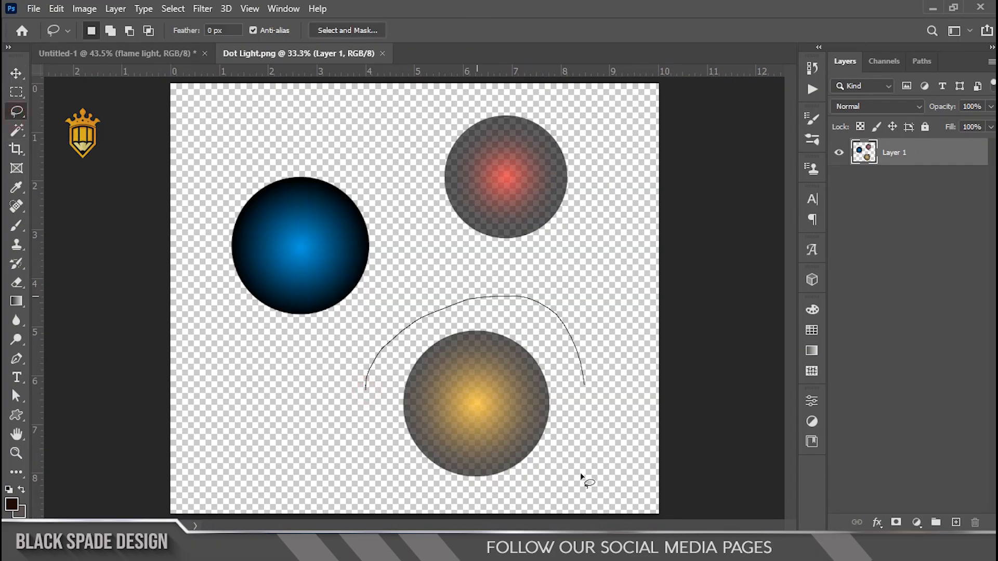
drag(581, 476, 358, 473)
right_click(461, 465)
click(496, 245)
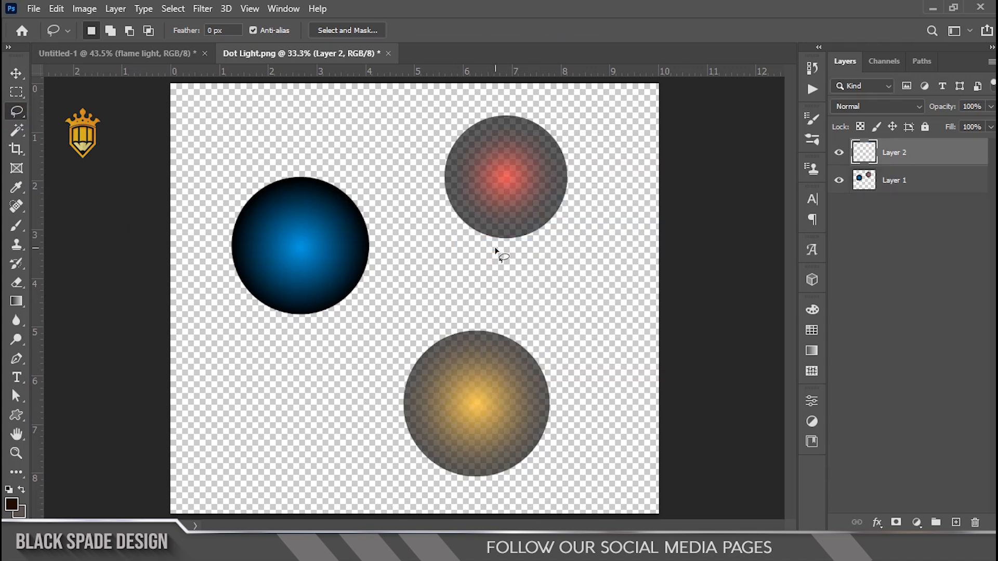
Copy the yellow dot into the Untitled-1 poster above the flame light layer and set its blend mode to Color Dodge.
key(v)
key(ctrl+c)
click(154, 54)
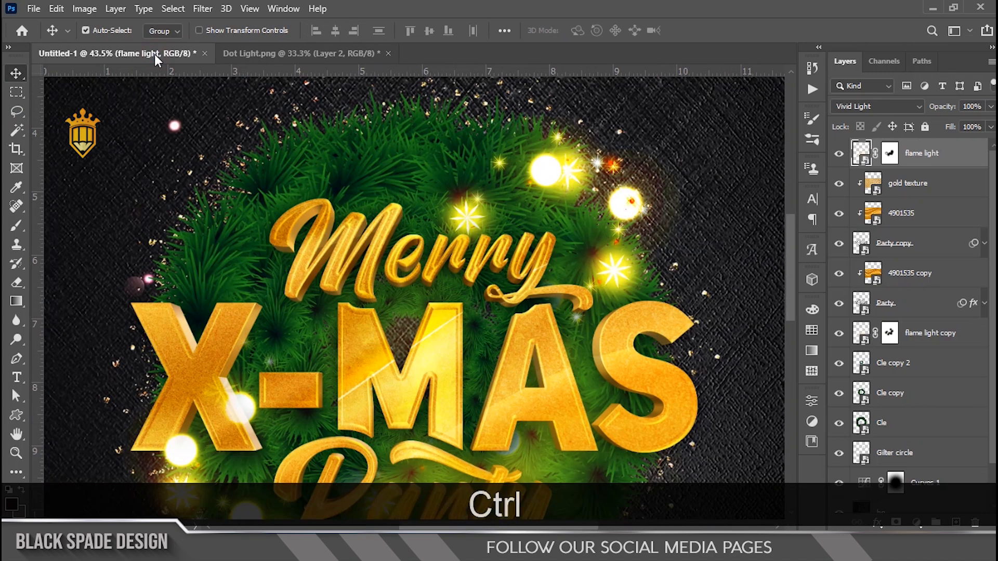
key(ctrl+v)
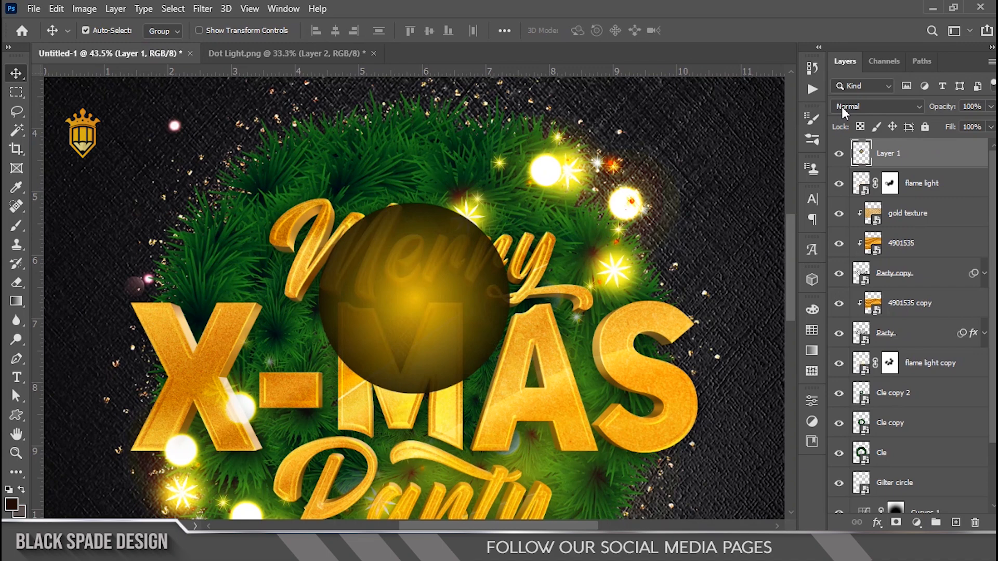
click(842, 108)
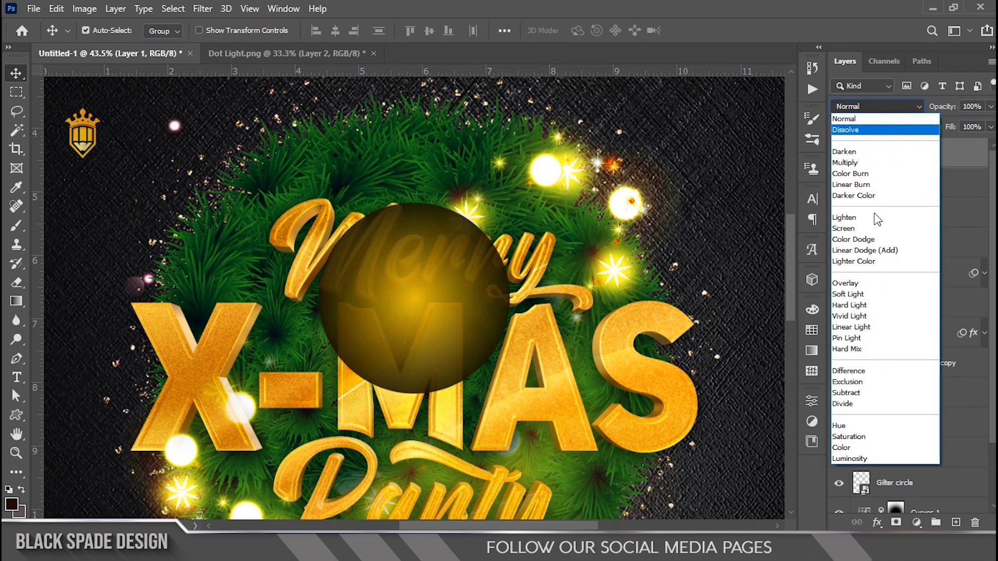
click(859, 239)
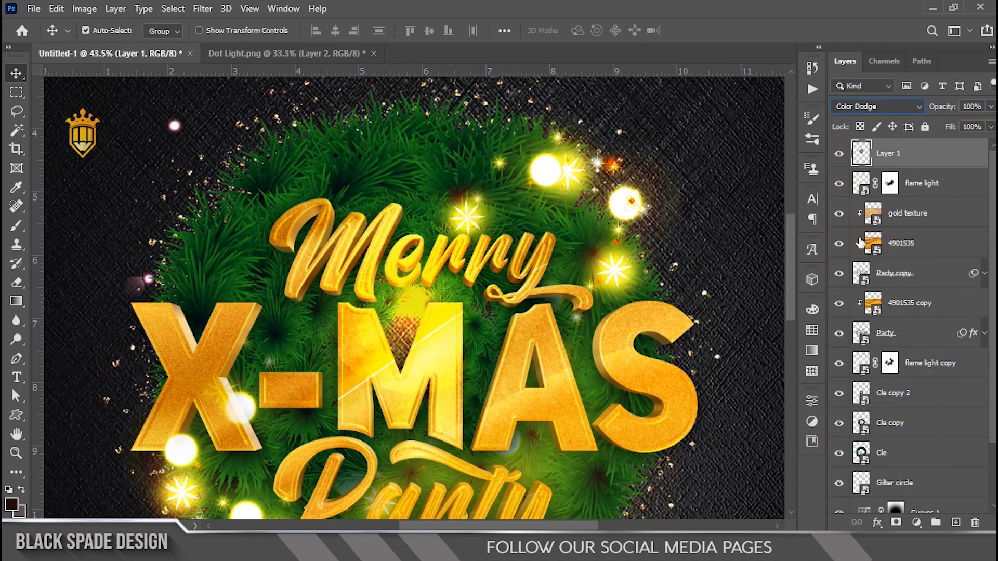
Scale the dot glow down to 63.67% and place it on the wreath above the M of Merry.
key(ctrl+t)
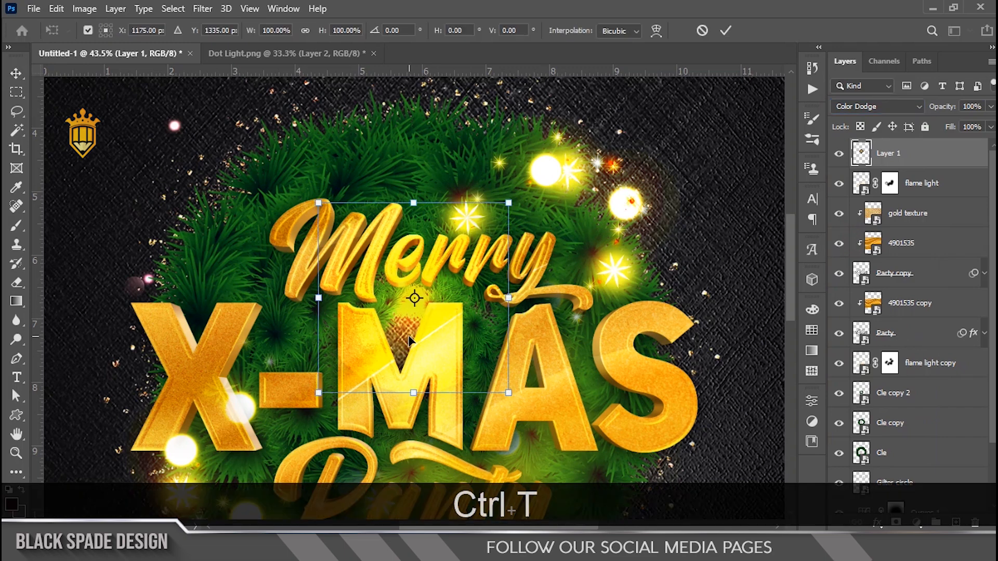
drag(409, 340, 550, 292)
key(Return)
scroll(581, 375, up, 1)
scroll(550, 292, down, 4)
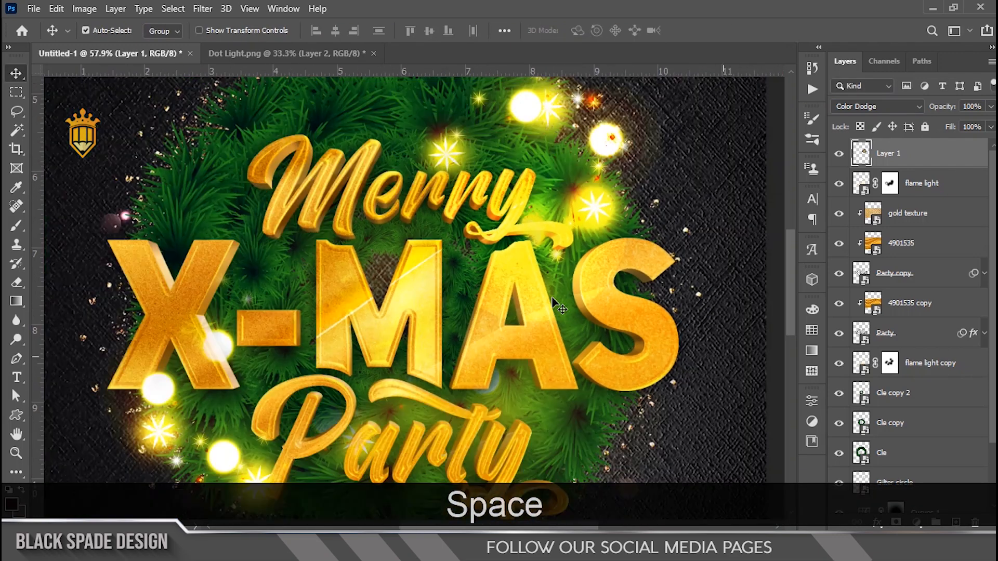
key(ctrl+t)
drag(618, 146, 597, 181)
drag(542, 242, 359, 147)
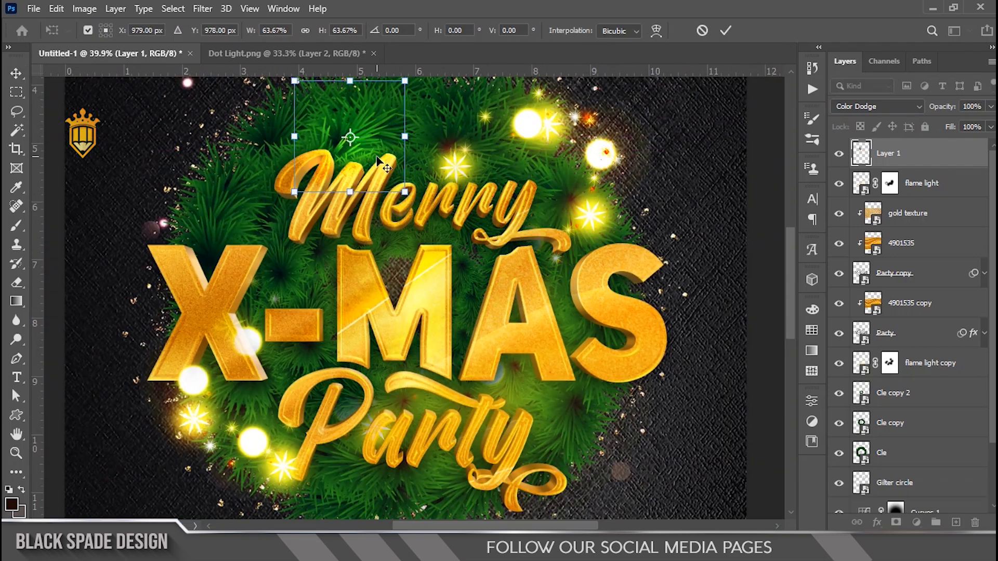
key(Return)
Duplicate the dot glow layer and move both layers beneath the flame light copy layer.
key(ctrl+j)
shift+click(894, 182)
drag(904, 187, 899, 397)
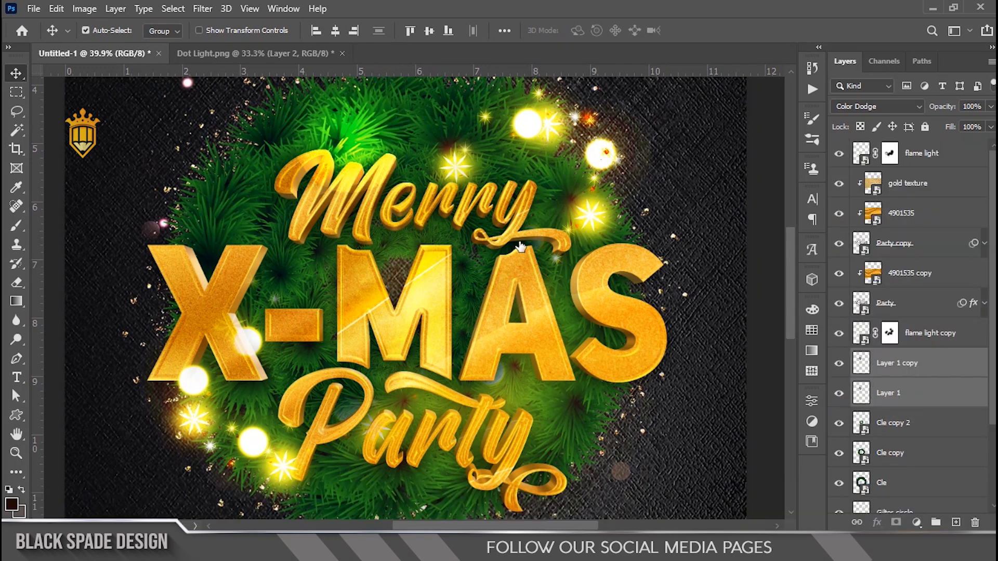
Move the Layer 1 copy glow onto the wreath's left side, behind the top of the X.
click(894, 362)
key(ctrl+t)
scroll(370, 146, down, 1)
drag(370, 147, 247, 250)
key(Return)
Duplicate the left glow and place the new copy on the lower part of the wreath, under Party.
key(ctrl+j)
scroll(248, 245, up, 1)
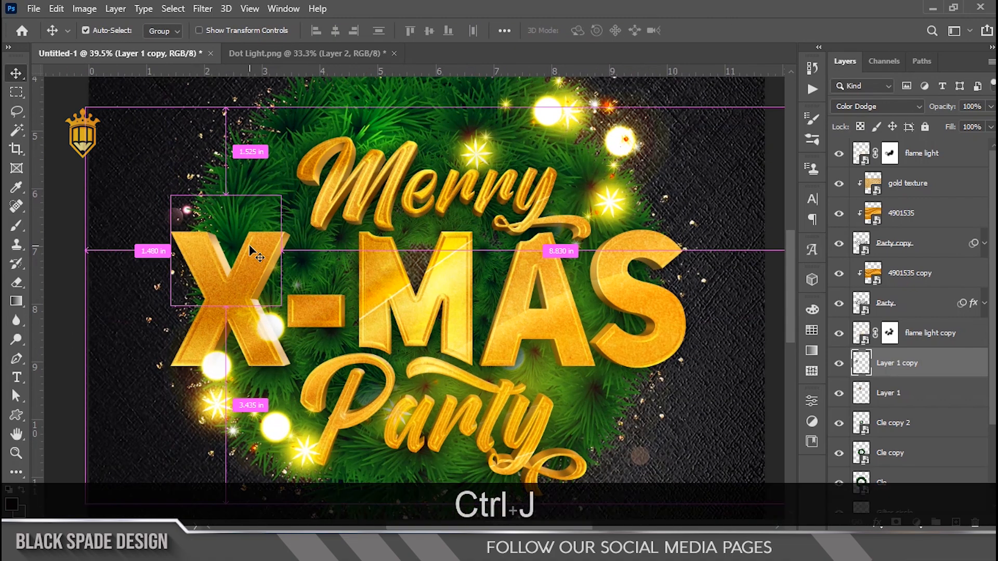
key(ctrl+t)
key(v)
key(ctrl+t)
scroll(250, 245, up, 2)
drag(250, 246, 464, 397)
key(Return)
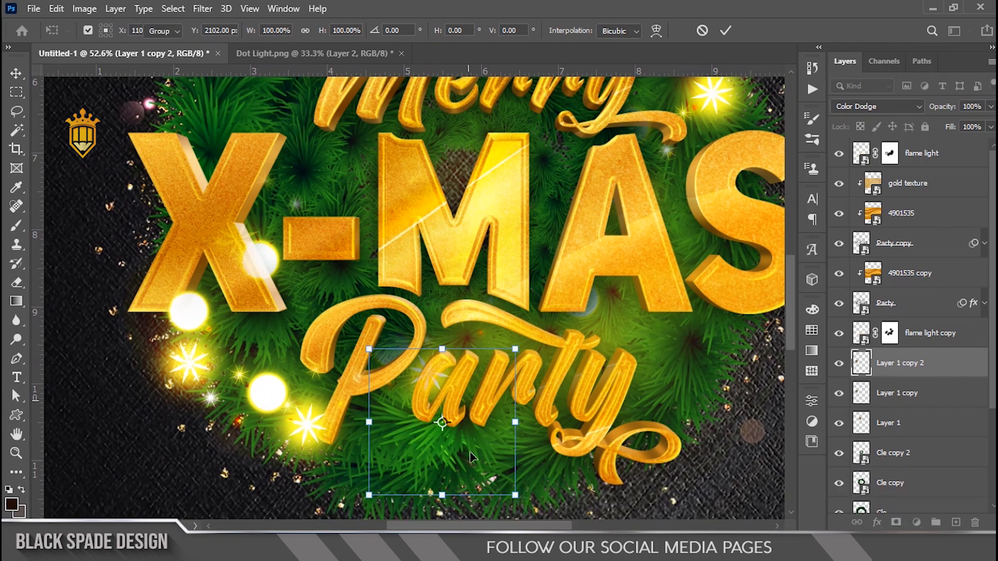
Duplicate the lower glow and place the new copy on the wreath's right side, between the A and S.
scroll(464, 396, up, 3)
drag(334, 385, 475, 164)
key(ctrl+j)
scroll(279, 362, down, 5)
key(ctrl+t)
key(Return)
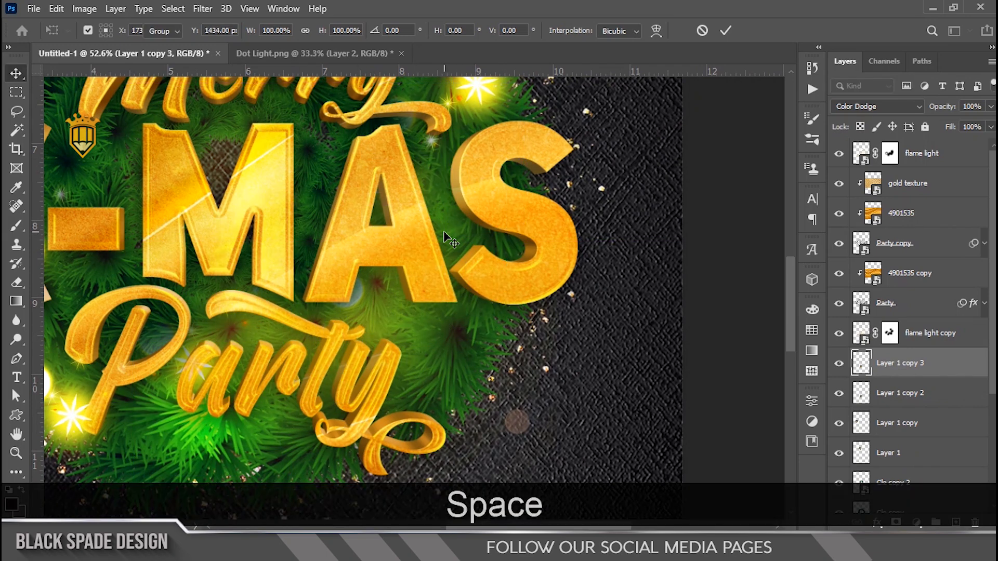
scroll(447, 238, down, 3)
drag(413, 225, 494, 361)
scroll(494, 360, down, 2)
scroll(423, 359, up, 2)
drag(423, 359, 418, 335)
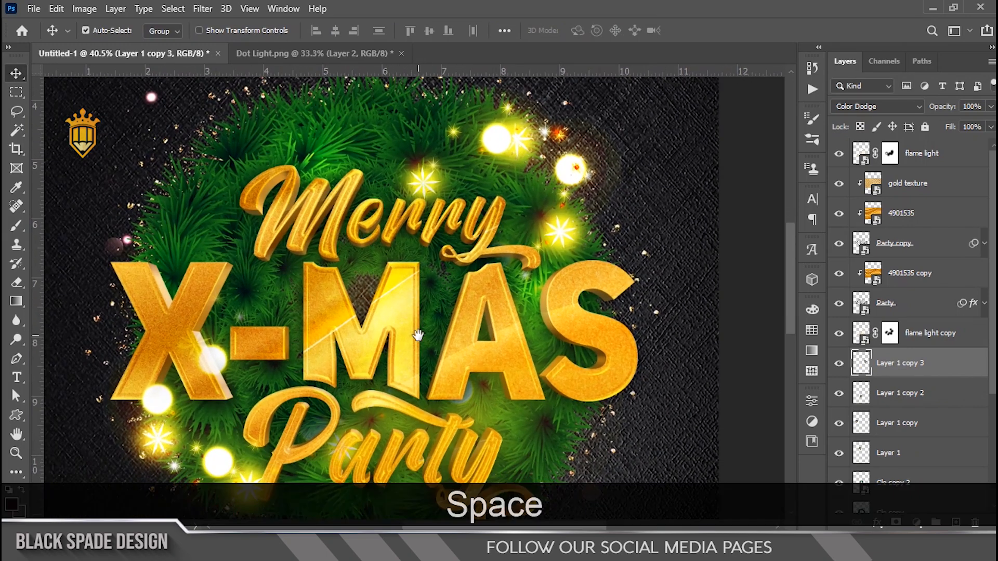
Place the s flare image from the christmas card 23 folder above flame light, enlarge it over the hyphen, and set it to Color Dodge.
click(921, 164)
click(369, 546)
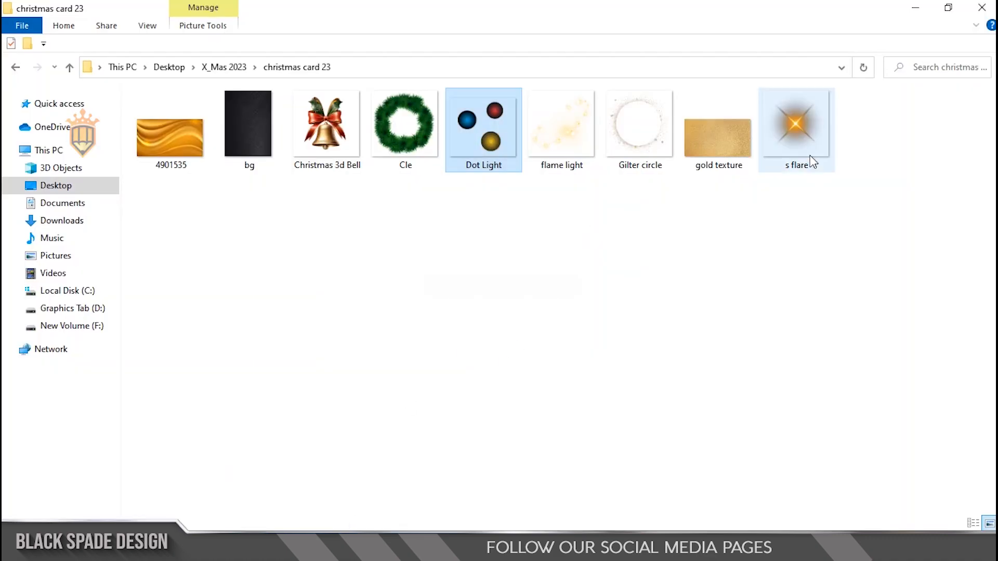
click(793, 166)
drag(792, 141, 301, 195)
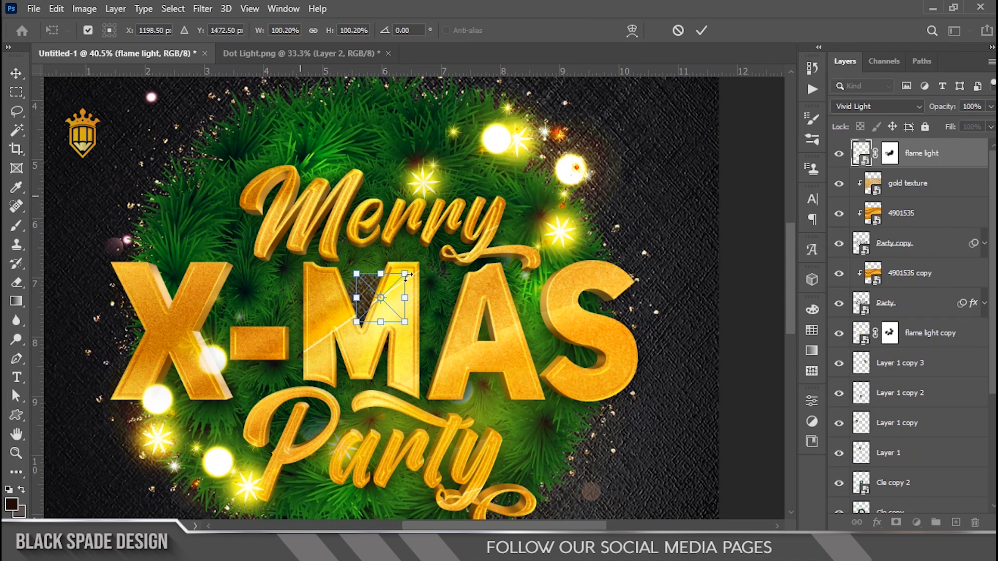
drag(405, 274, 453, 224)
drag(418, 318, 282, 325)
key(Return)
click(880, 108)
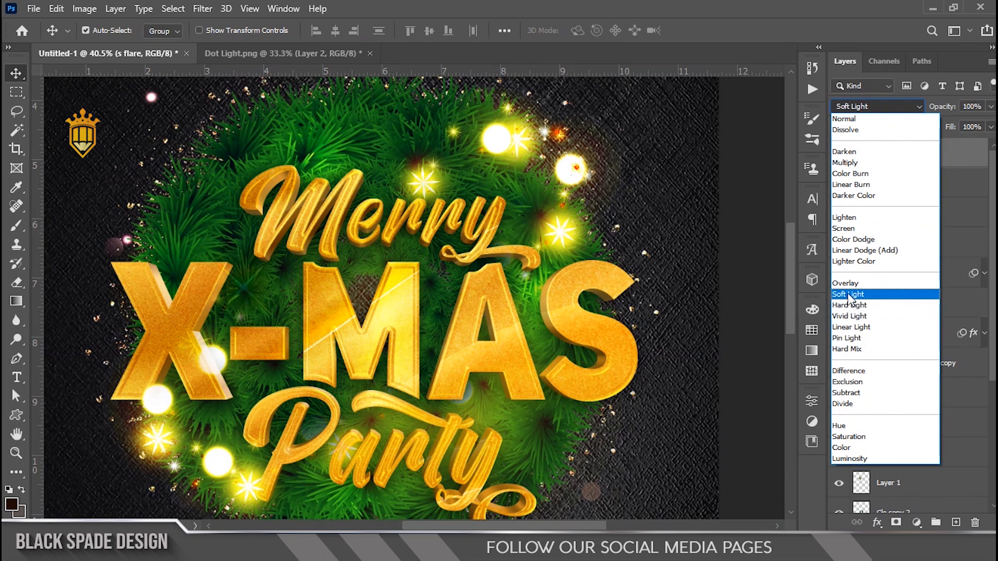
click(849, 244)
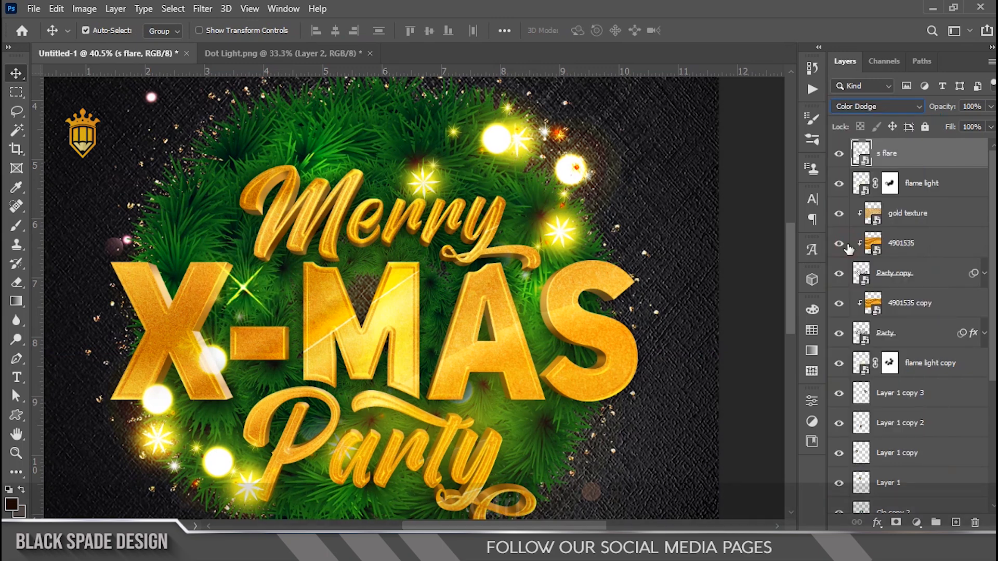
Move the s flare to the left tip of Merry's M and reorder its layer directly beneath the Party layer.
key(ctrl+t)
drag(264, 308, 252, 226)
key(Return)
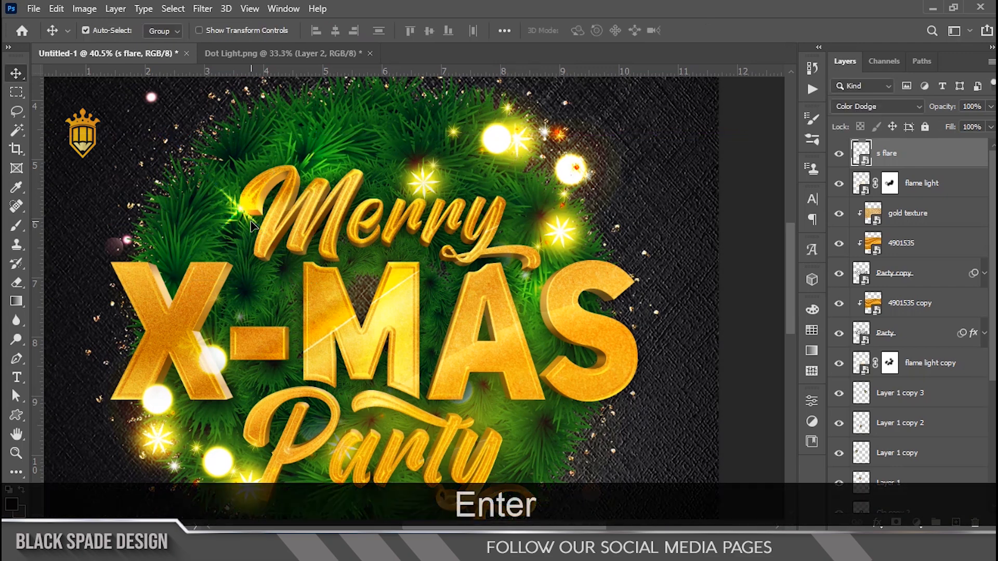
scroll(254, 229, down, 1)
drag(939, 160, 884, 347)
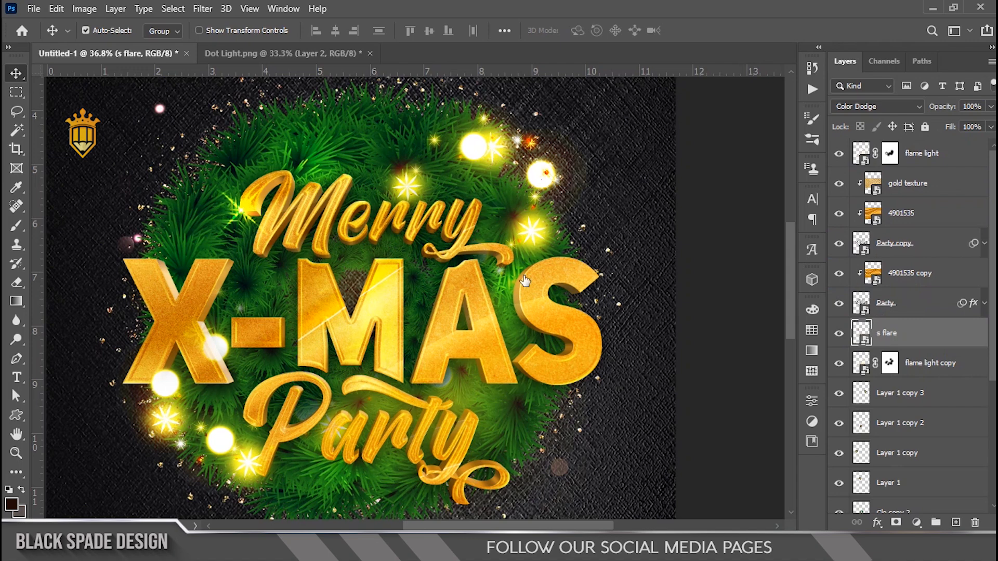
Duplicate the s flare and place the copy on the wreath's lower right, just below the S.
scroll(261, 243, up, 3)
key(ctrl+j)
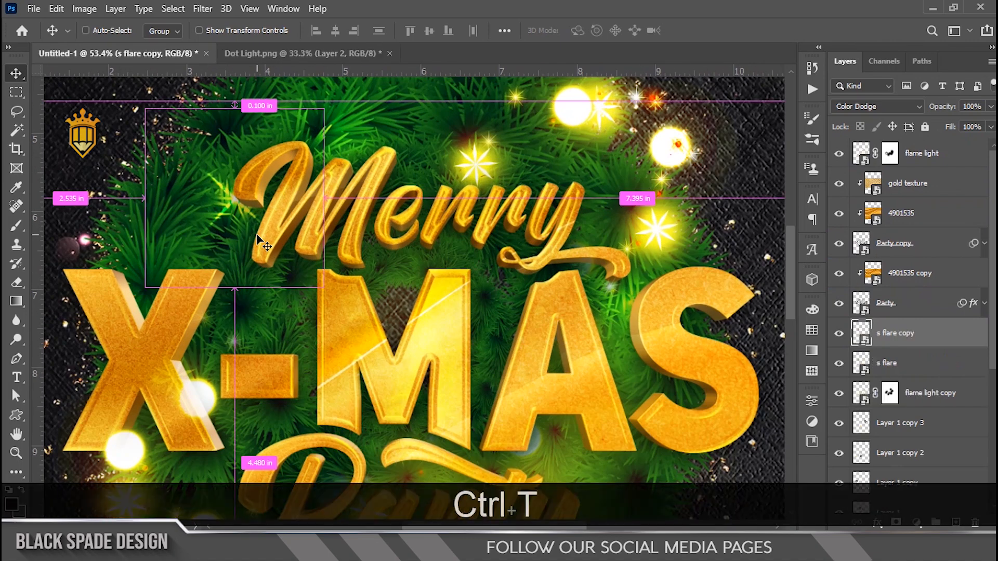
key(ctrl+t)
drag(239, 176, 640, 451)
key(Return)
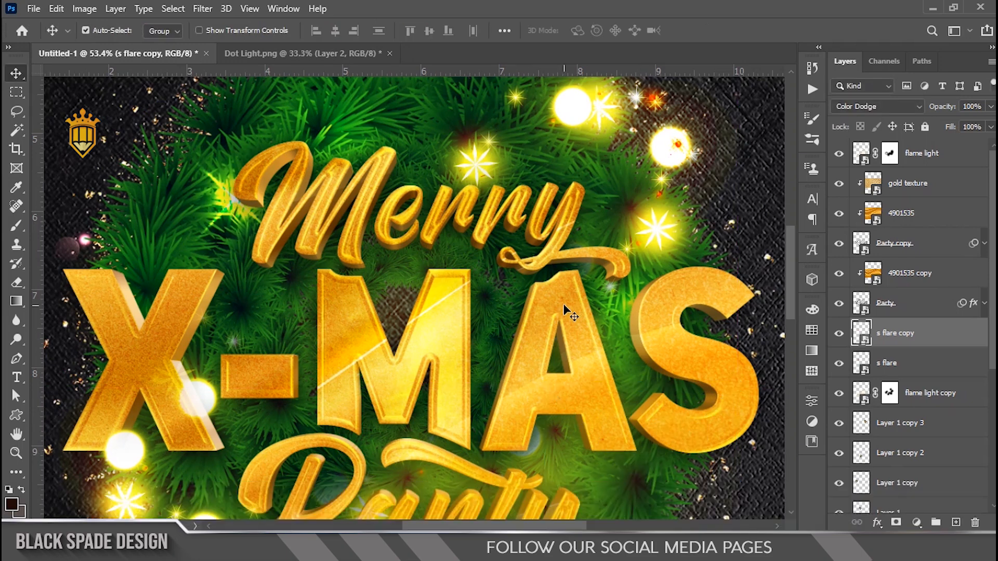
Examine the composition of the whole poster at full-canvas view.
scroll(564, 307, down, 5)
scroll(565, 307, up, 3)
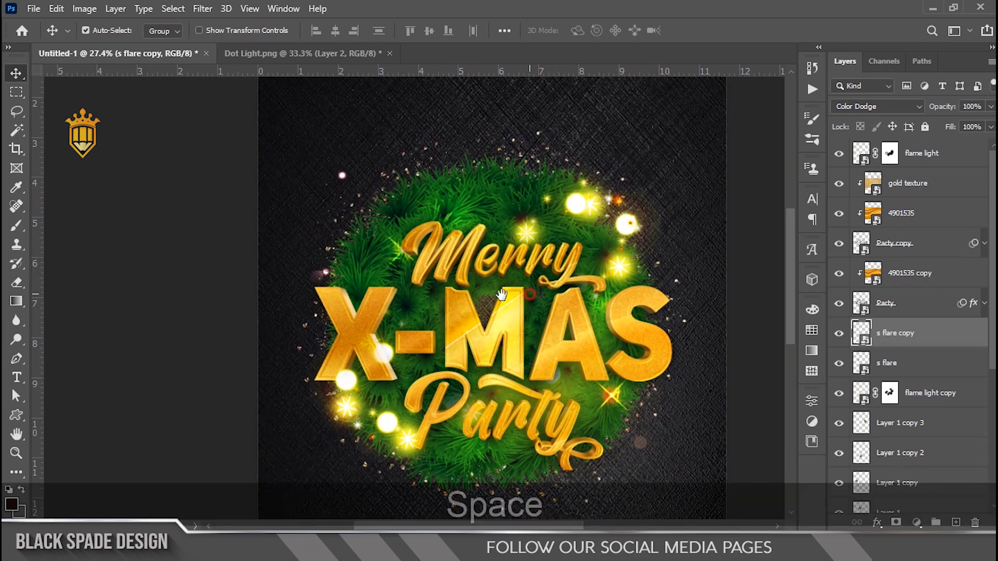
scroll(565, 306, down, 2)
drag(470, 268, 462, 251)
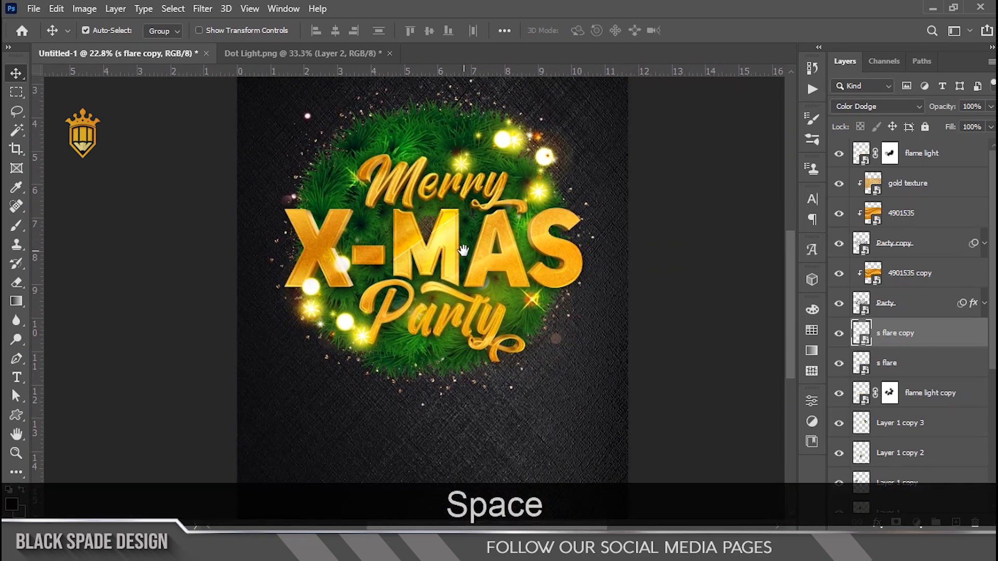
scroll(462, 251, down, 2)
scroll(436, 403, up, 1)
scroll(435, 402, down, 2)
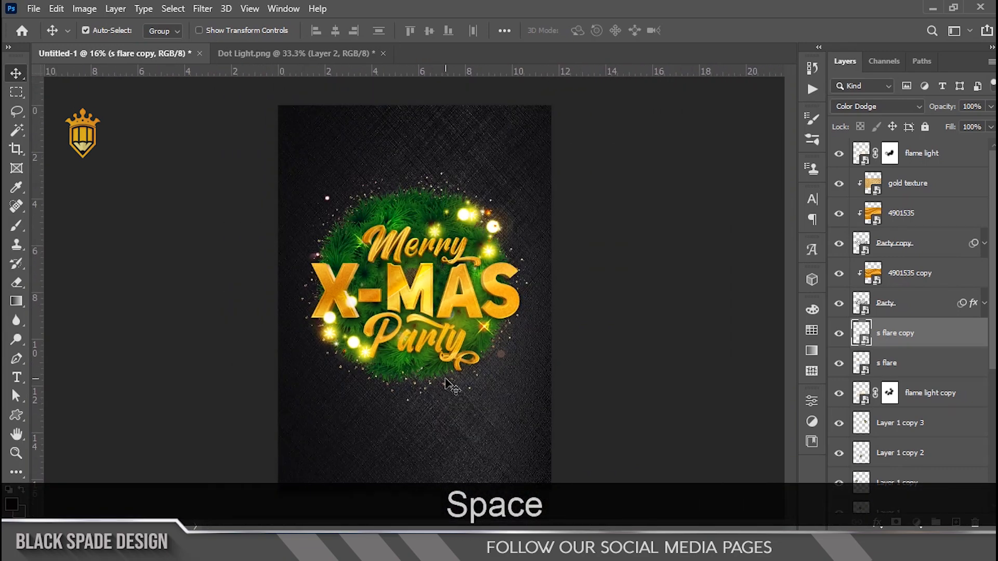
scroll(445, 384, down, 1)
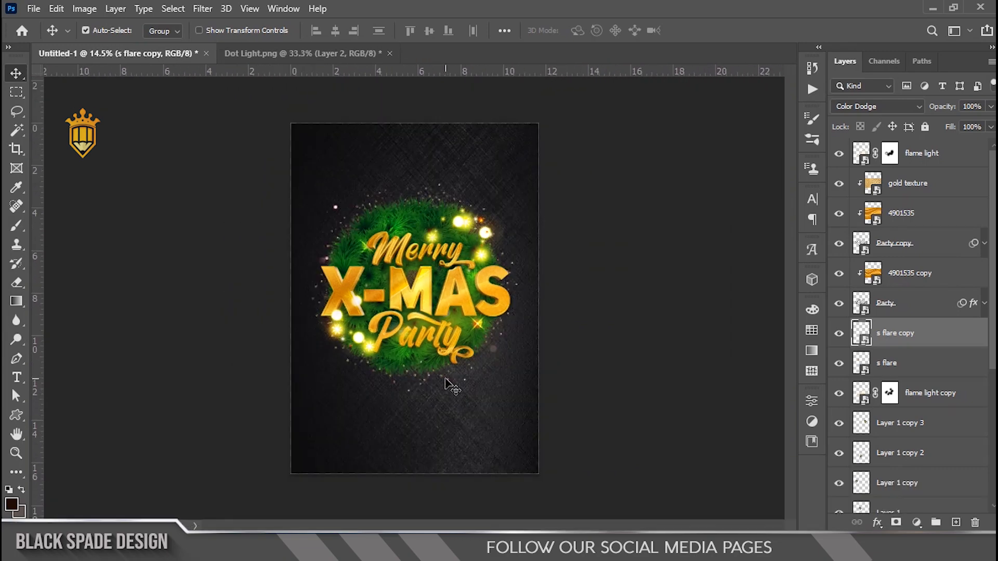
Select all layers from Cle up to flame light and slightly enlarge the wreath and lettering together.
click(919, 372)
scroll(920, 397, down, 3)
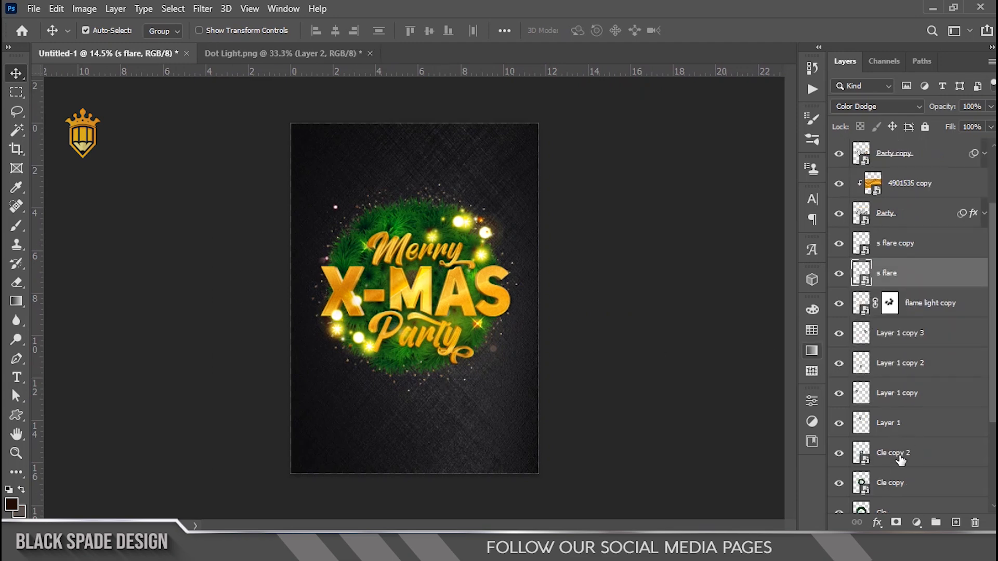
scroll(901, 459, down, 1)
click(887, 483)
scroll(903, 358, up, 4)
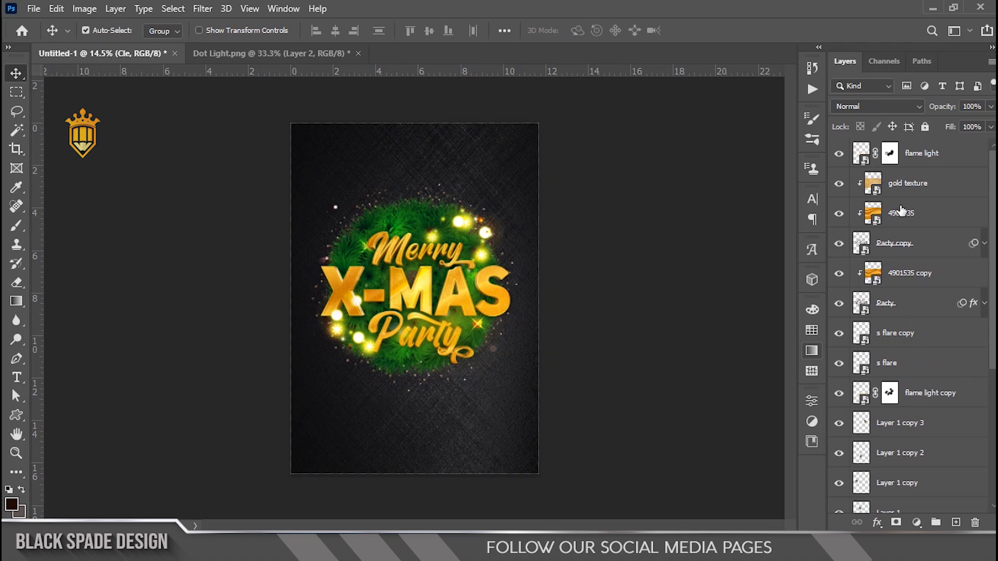
shift+click(920, 152)
key(ctrl+t)
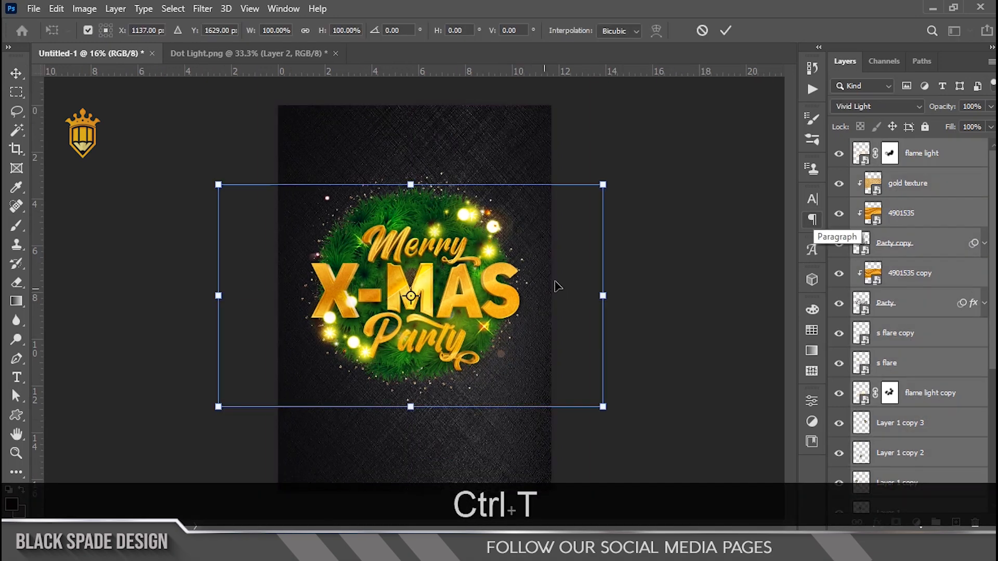
drag(605, 185, 627, 184)
key(Return)
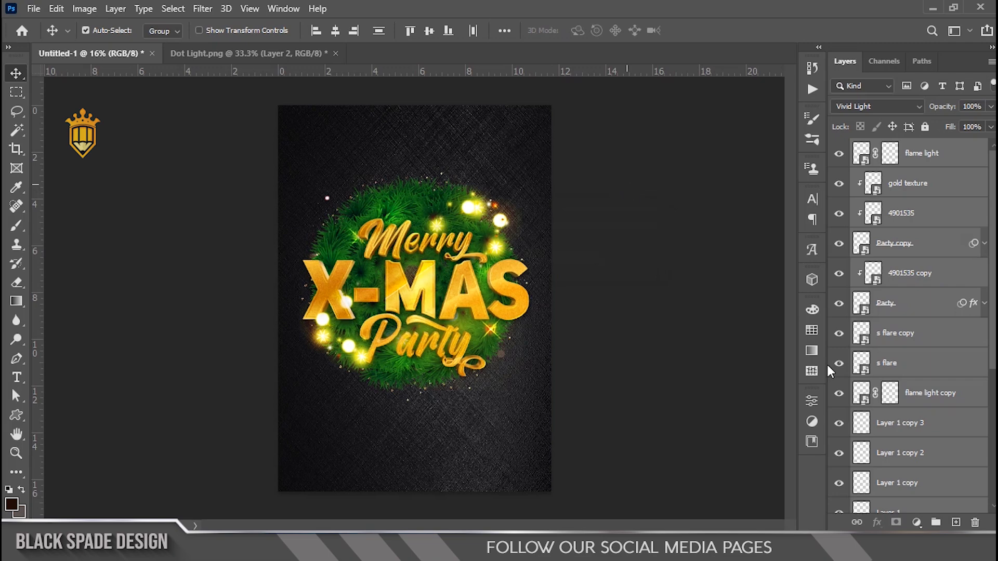
Scale the Gilter circle layer up to 112.43% so the glitter surrounds the enlarged wreath.
scroll(887, 448, down, 4)
click(884, 426)
scroll(416, 291, up, 1)
key(ctrl+t)
drag(565, 140, 578, 133)
key(Return)
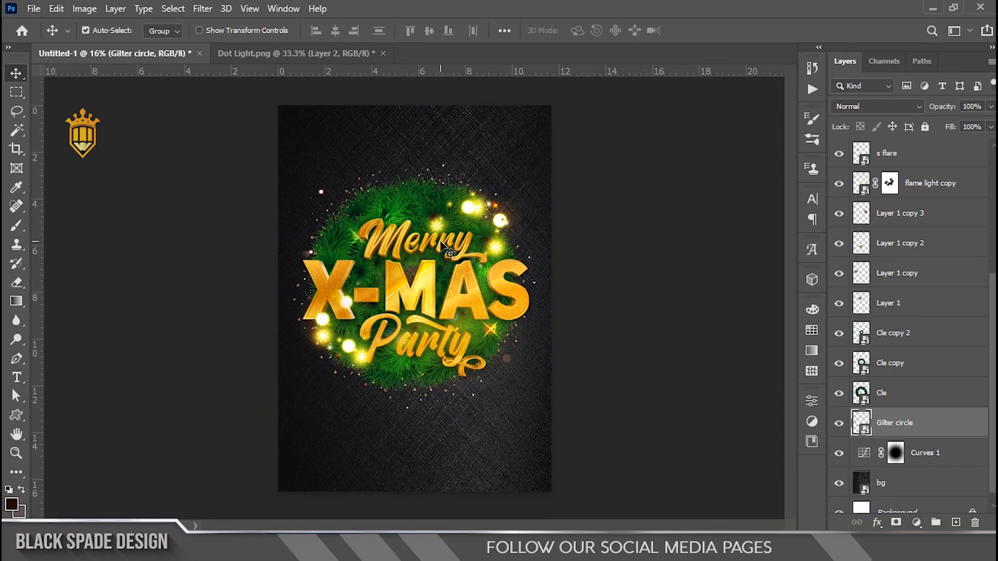
scroll(468, 225, up, 1)
key(ctrl+t)
drag(581, 465, 583, 467)
key(Return)
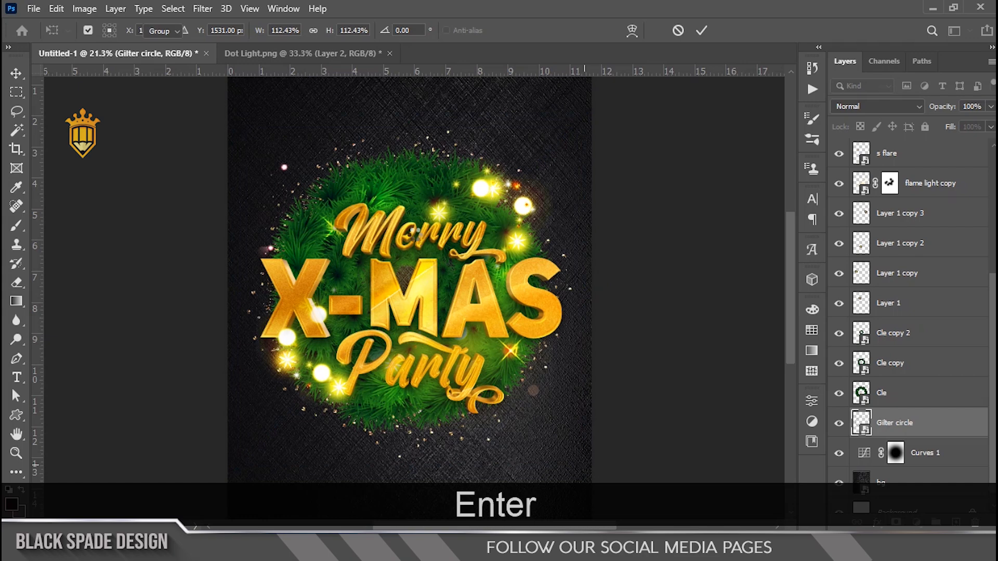
Place the Christmas 3d Bell image at 58.03% at the wreath's bottom and move its layer below Cle copy.
scroll(416, 232, up, 1)
scroll(419, 224, down, 3)
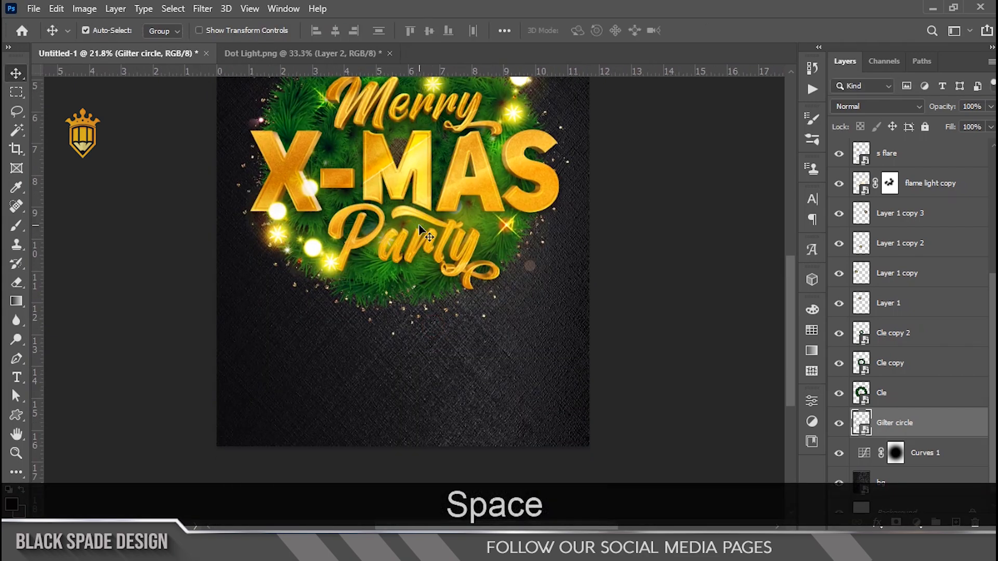
click(892, 364)
key(alt+Tab)
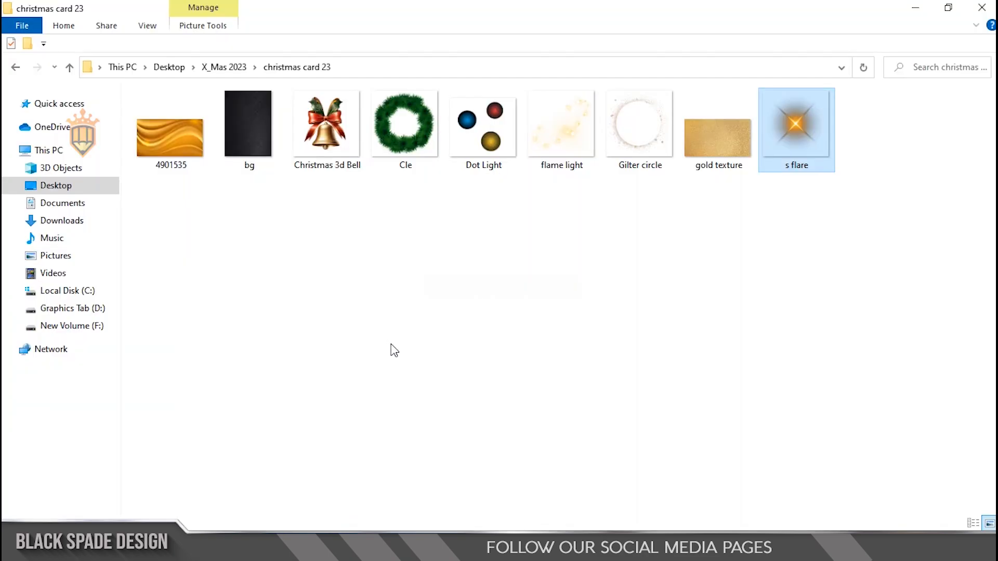
drag(331, 147, 410, 291)
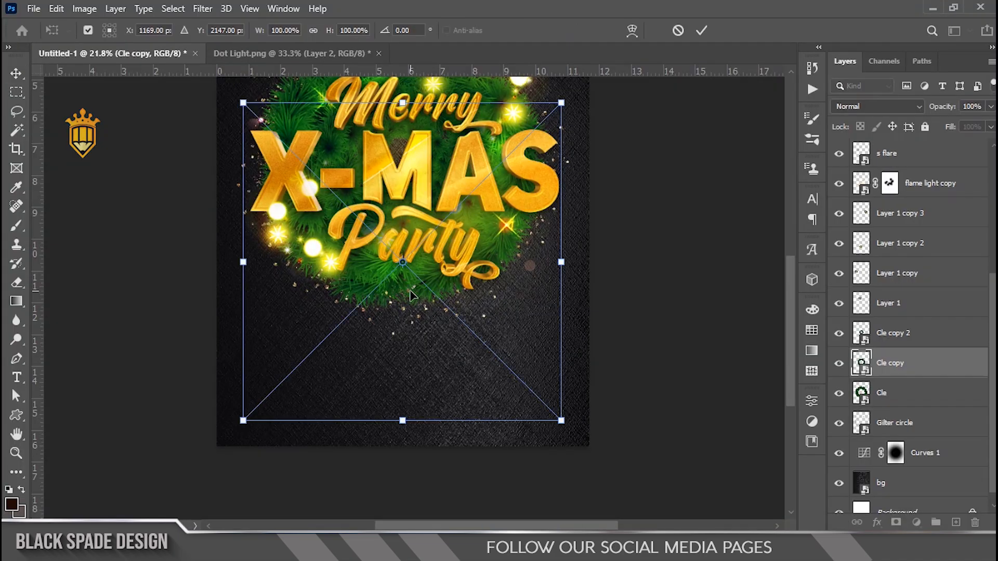
drag(561, 102, 495, 172)
drag(420, 225, 416, 260)
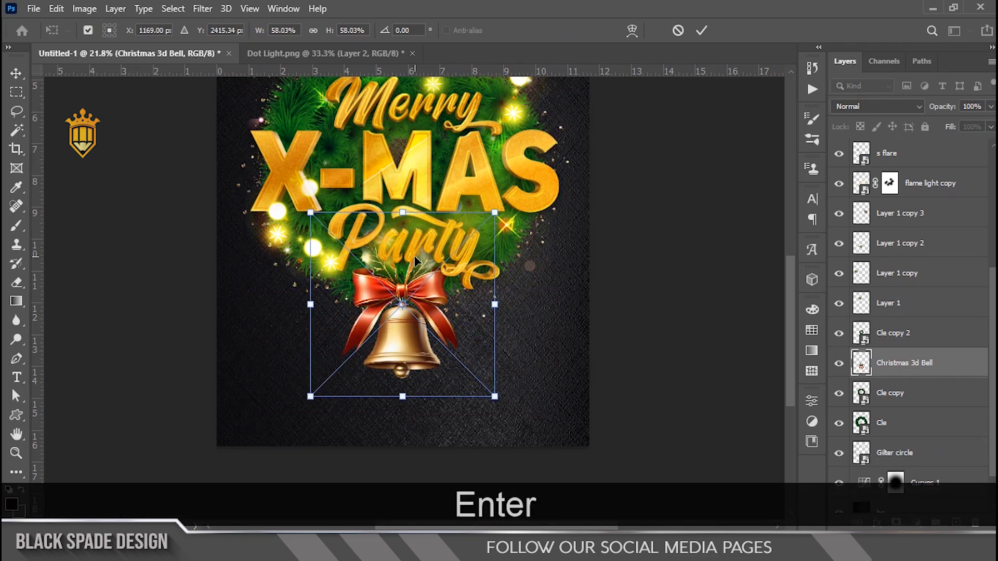
key(Return)
drag(916, 370, 894, 410)
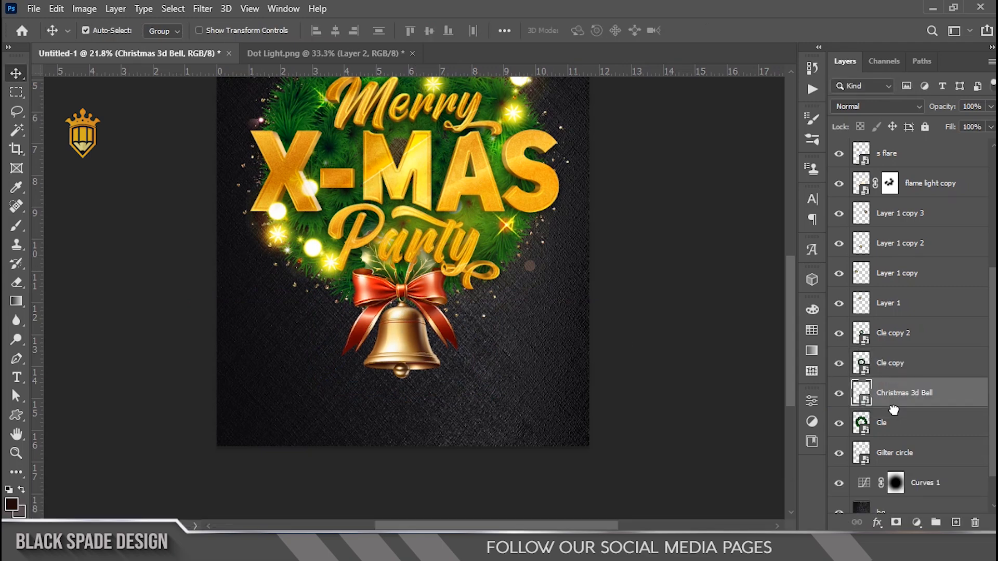
Slightly enlarge the Christmas 3d Bell and move it up so its bow tucks under the word Party.
scroll(419, 320, up, 7)
drag(409, 308, 422, 361)
scroll(931, 383, down, 1)
key(ctrl+0)
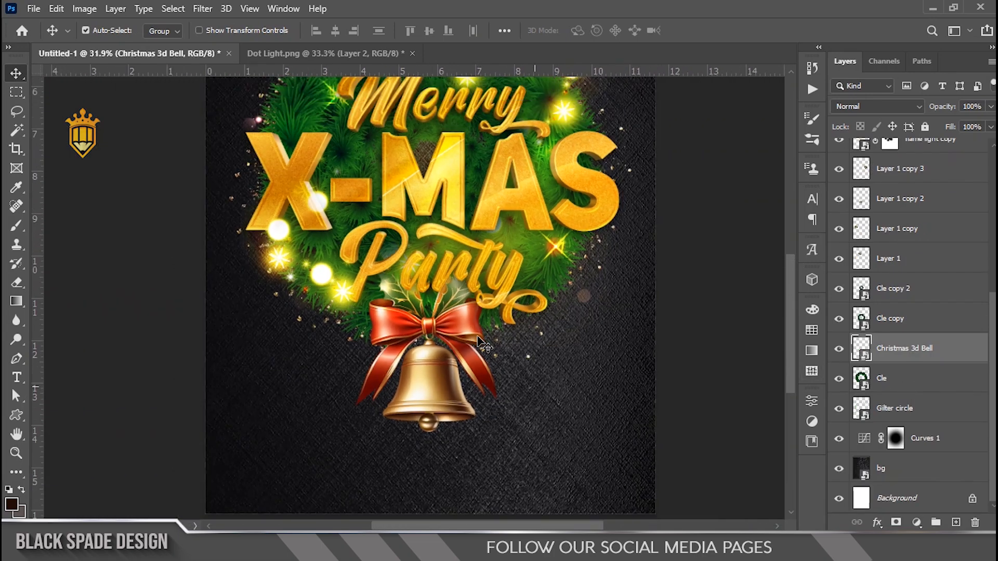
key(ctrl+t)
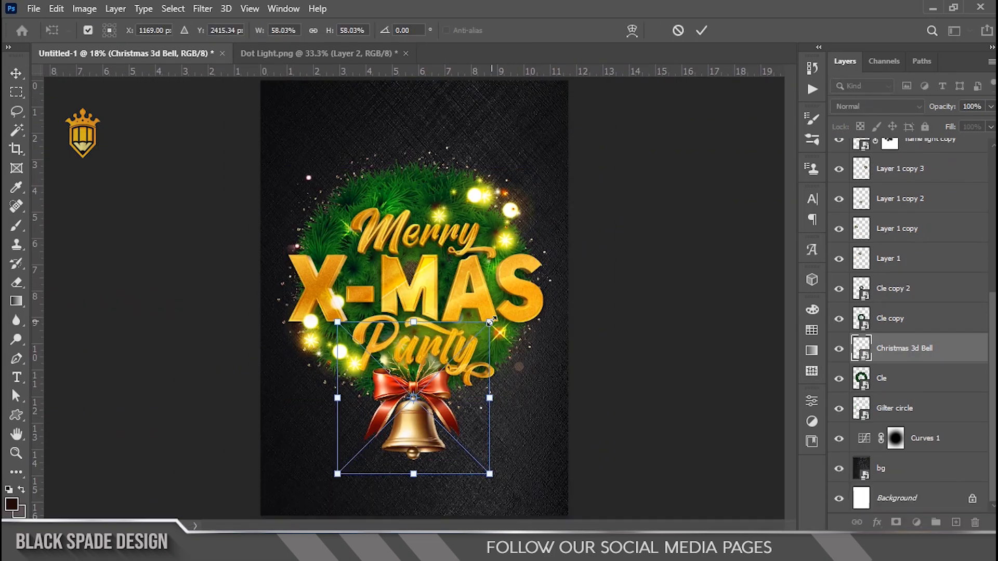
drag(490, 322, 499, 314)
scroll(411, 431, up, 2)
drag(411, 431, 418, 352)
drag(418, 354, 419, 326)
key(Return)
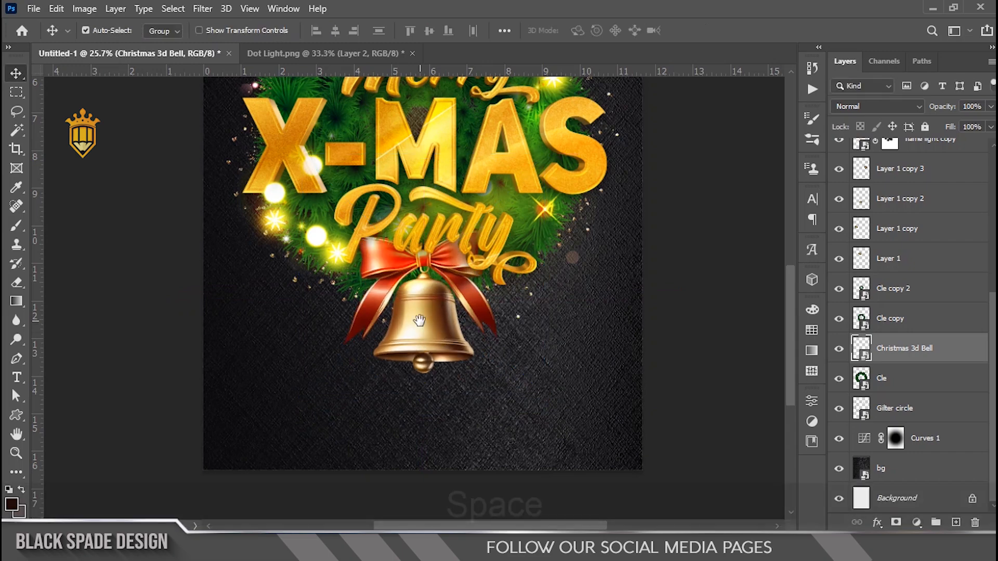
Duplicate the Cle copy layer and scale the lower one to 140.17% so its branches overlap the bell's bow.
scroll(419, 323, up, 3)
drag(418, 324, 419, 354)
click(894, 384)
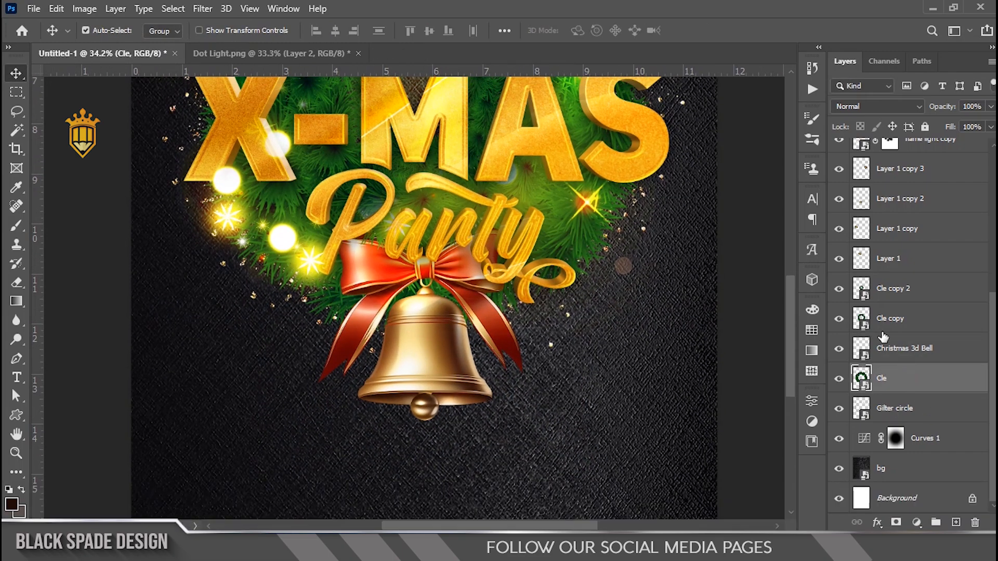
click(881, 321)
key(ctrl+j)
click(893, 349)
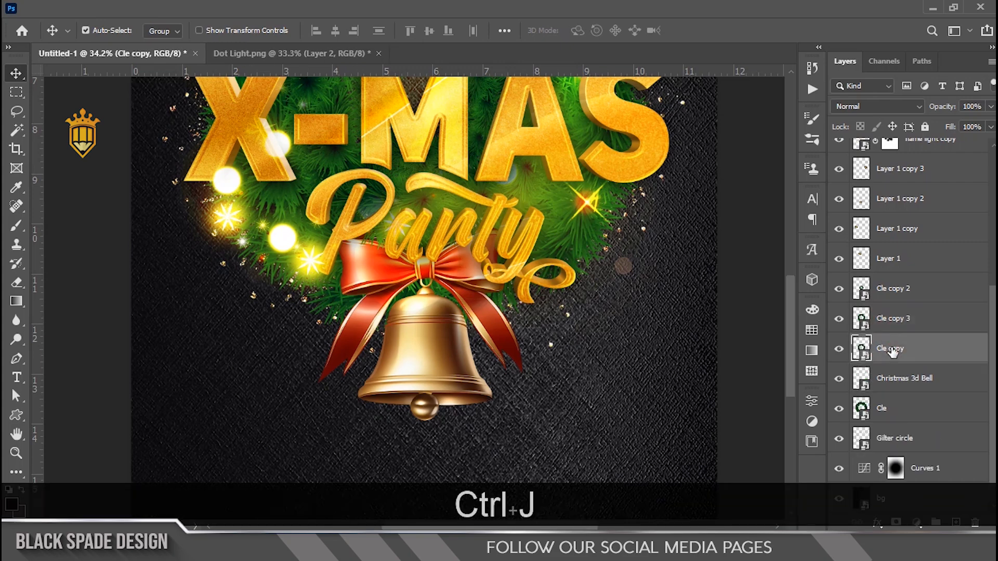
key(ctrl+t)
drag(582, 258, 649, 300)
key(Return)
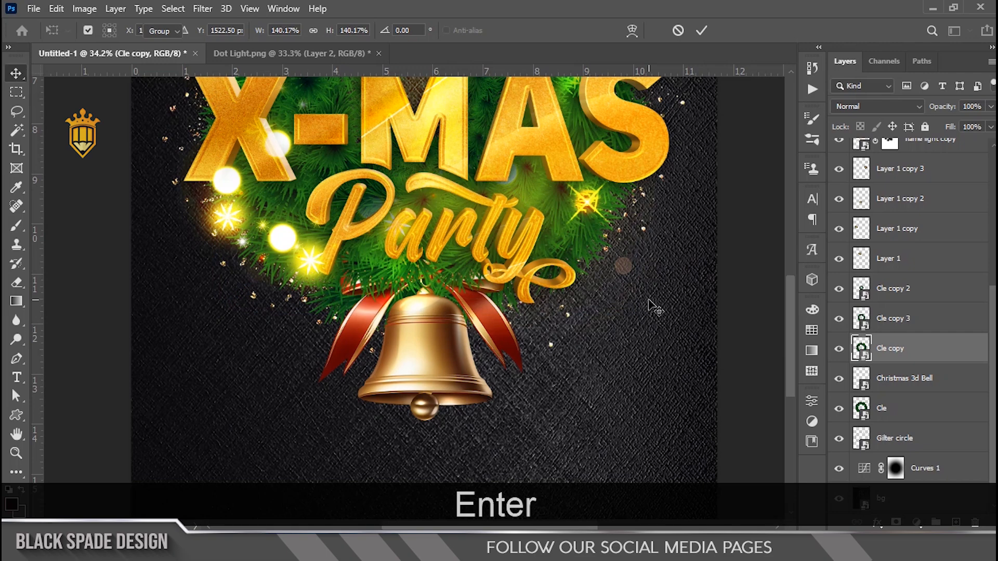
Darken the Christmas 3d Bell slightly with a Curves adjustment, input 139 and output 124 on the RGB channel.
scroll(457, 347, down, 1)
right_click(457, 347)
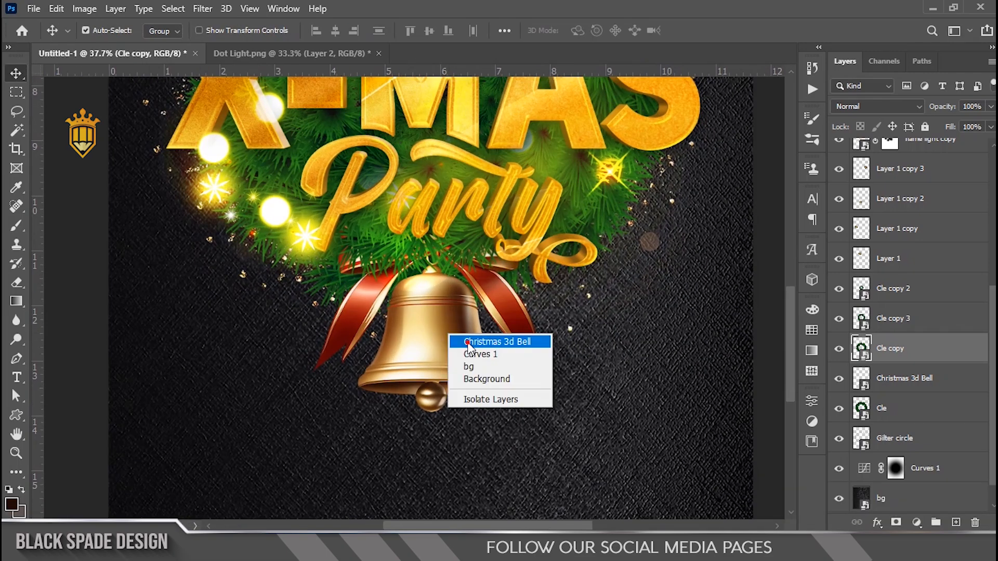
click(467, 342)
key(ctrl+m)
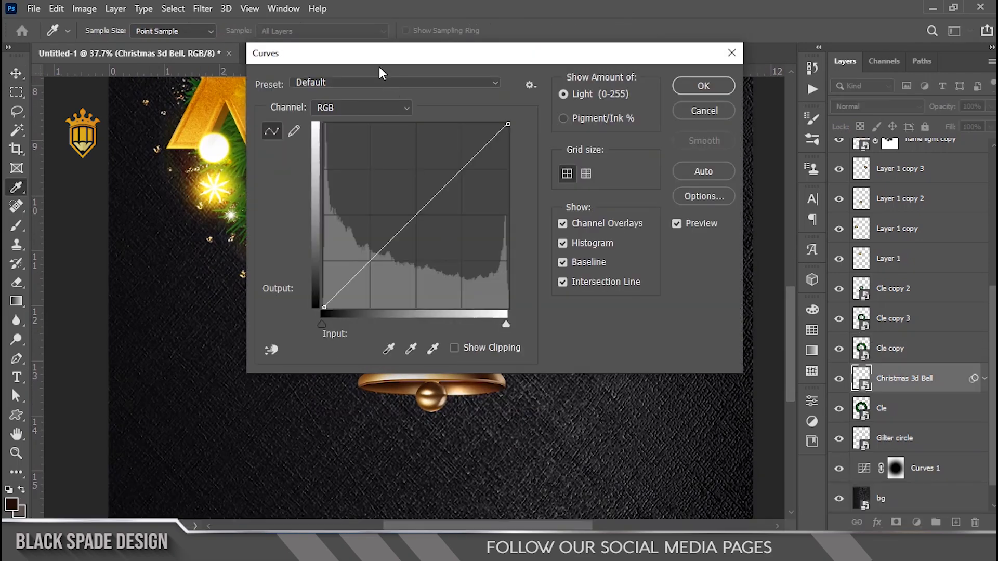
drag(387, 43, 590, 91)
drag(637, 254, 638, 256)
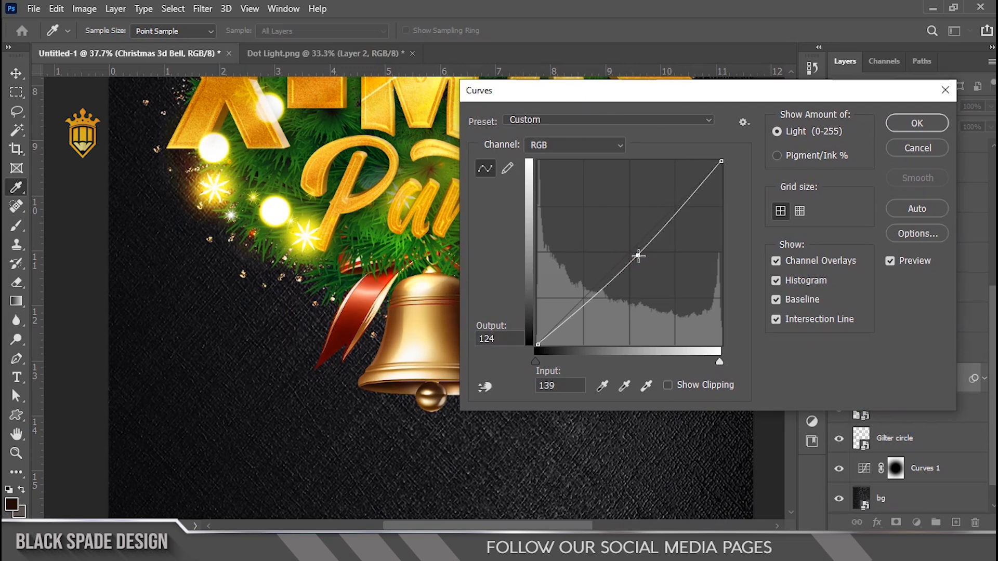
click(917, 124)
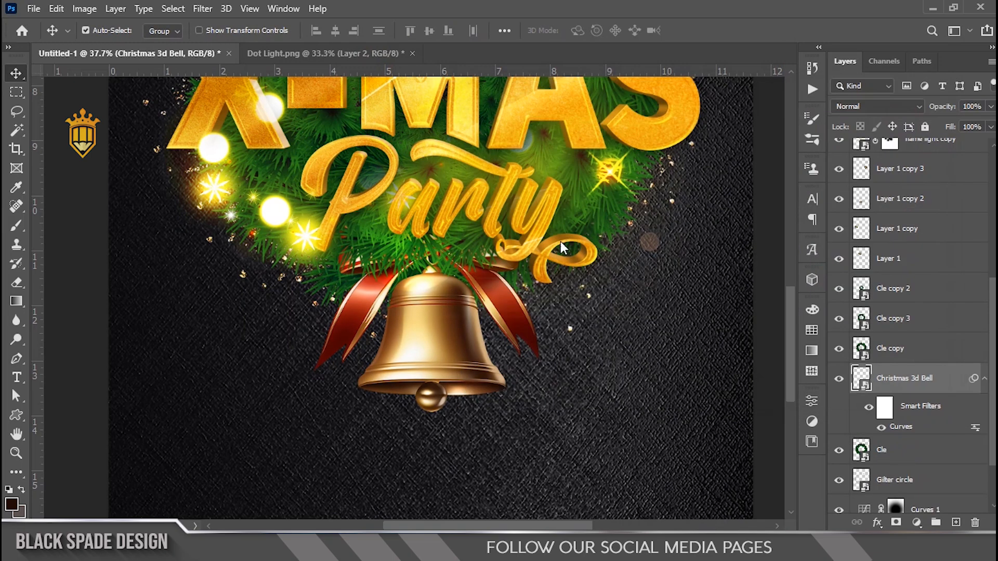
Hide the glow around the word Party by brushing black on the flame light and flame light copy masks.
scroll(444, 264, down, 3)
scroll(434, 326, up, 4)
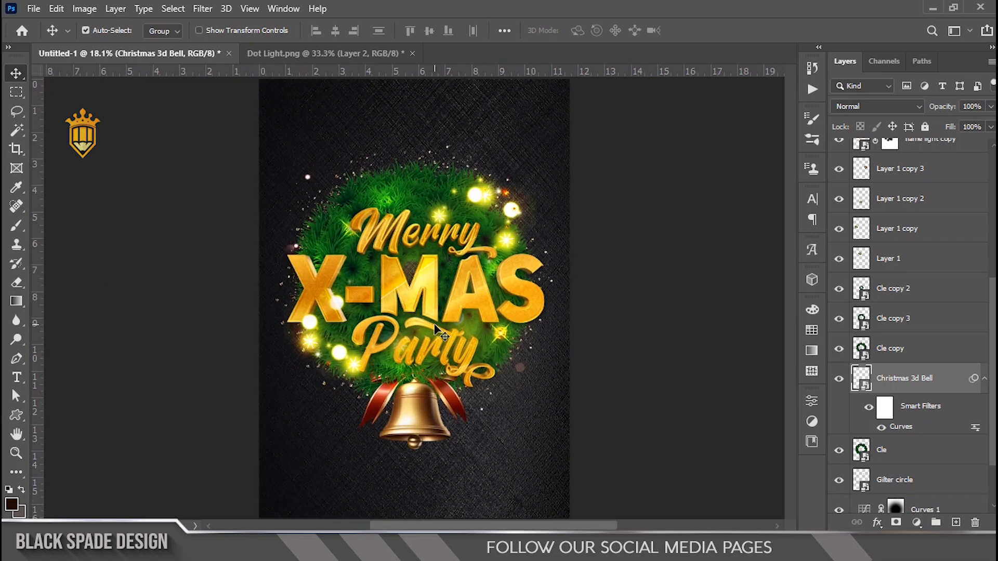
drag(436, 357, 441, 334)
scroll(440, 334, up, 5)
right_click(399, 285)
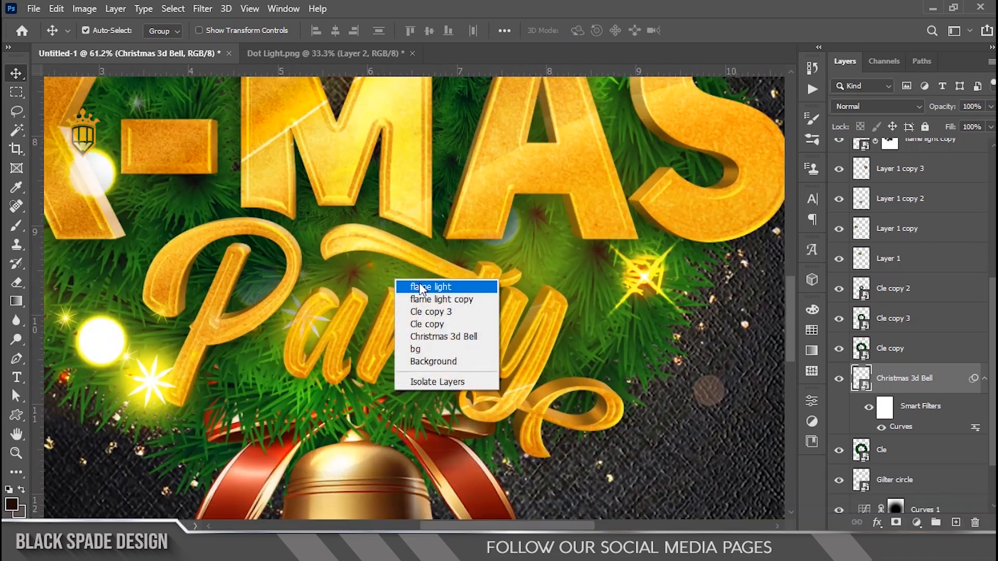
click(416, 291)
click(840, 154)
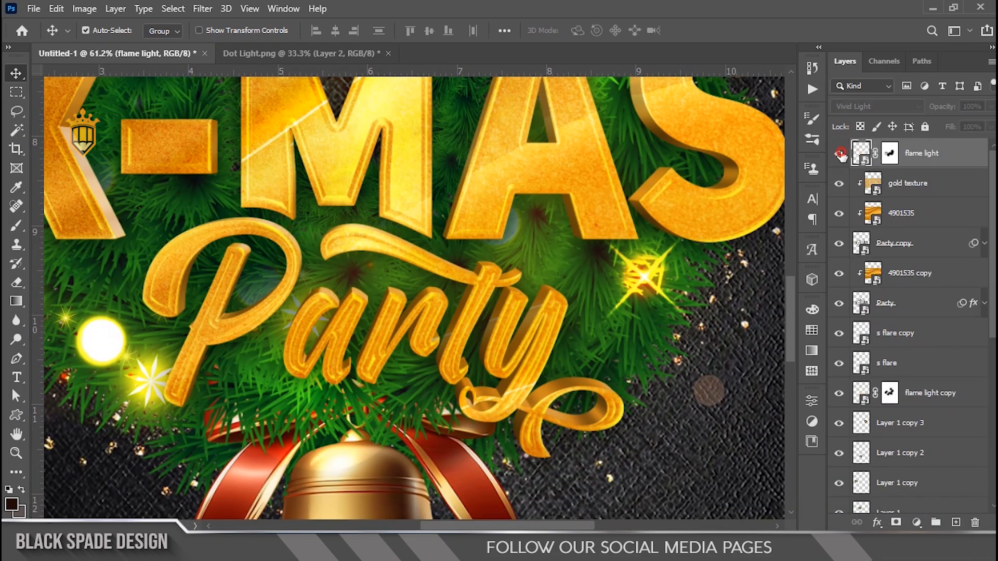
click(890, 156)
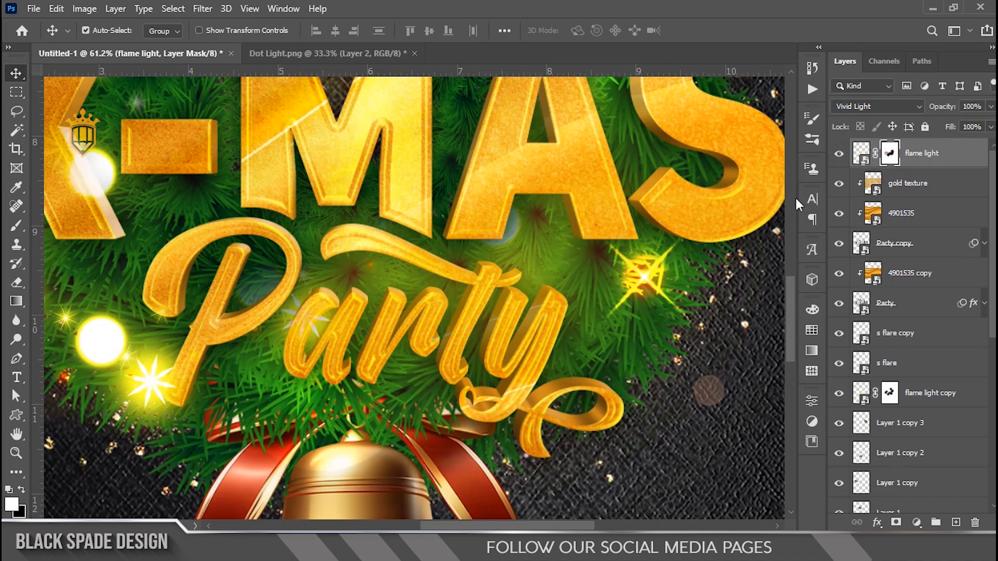
key(b)
key(x)
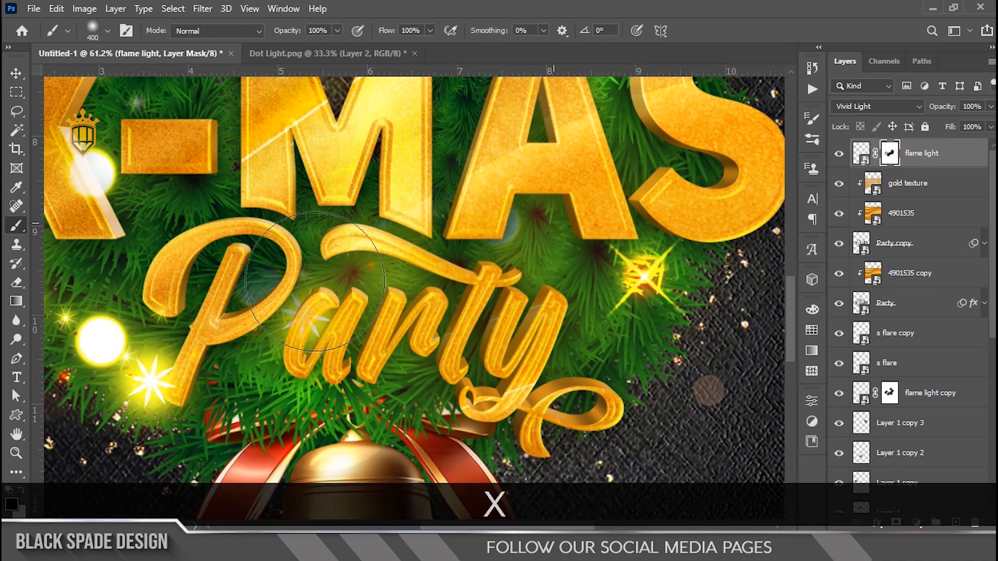
click(883, 390)
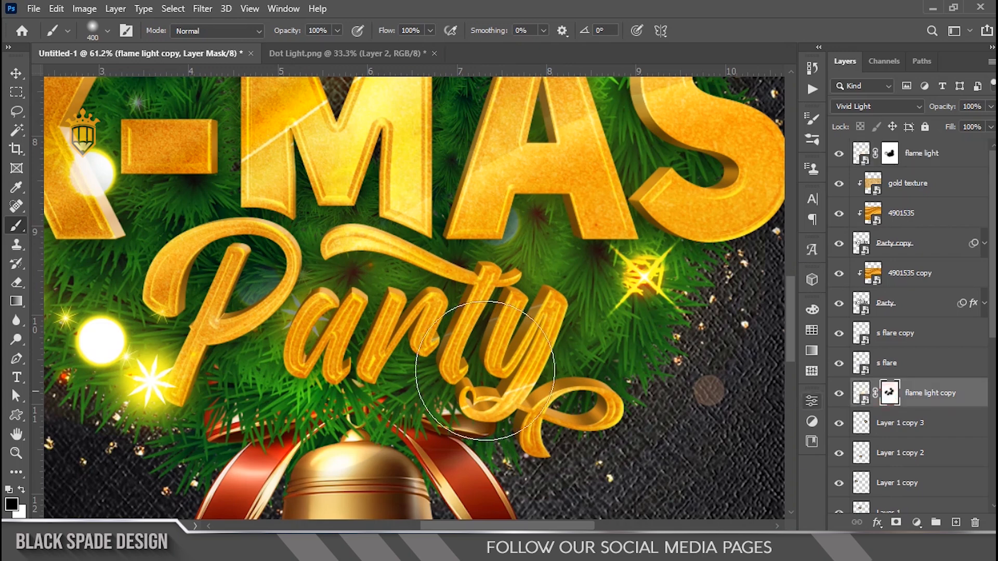
scroll(446, 271, down, 2)
scroll(446, 271, down, 2)
key(space)
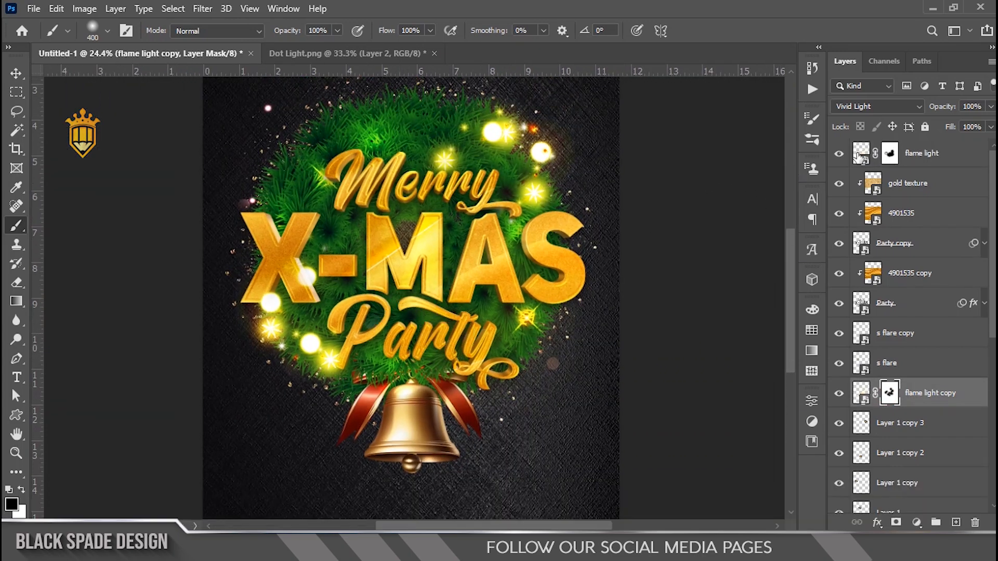
Bring back the flame light spot at the end of Merry by painting white on the flame light mask.
click(890, 154)
scroll(395, 311, up, 1)
key(x)
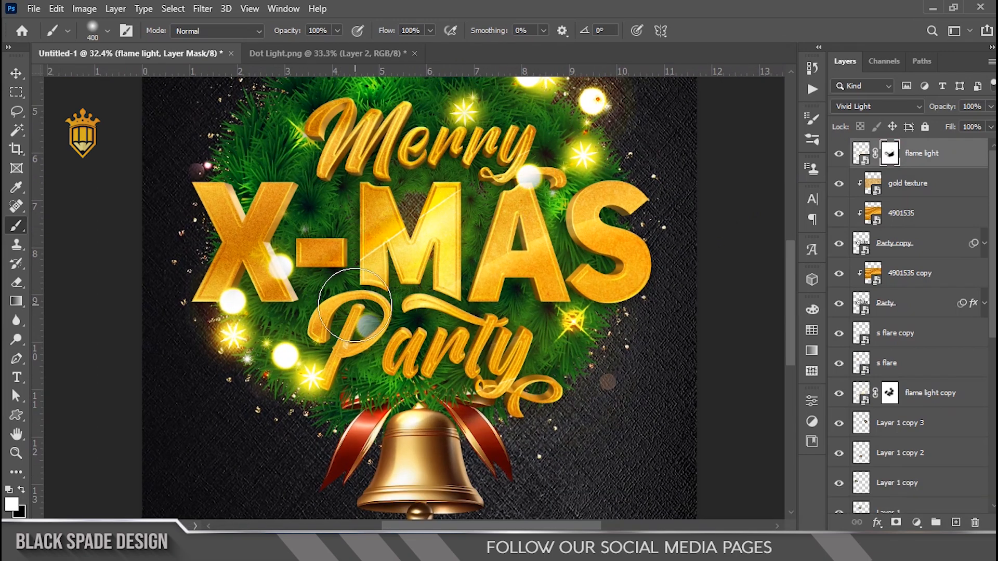
key(x)
scroll(356, 309, down, 3)
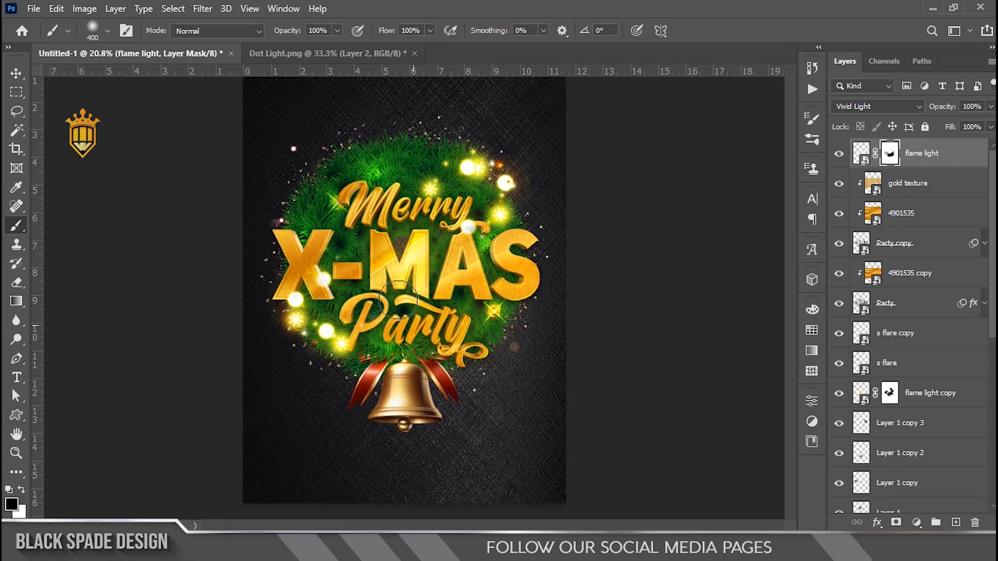
key(v)
scroll(399, 301, down, 1)
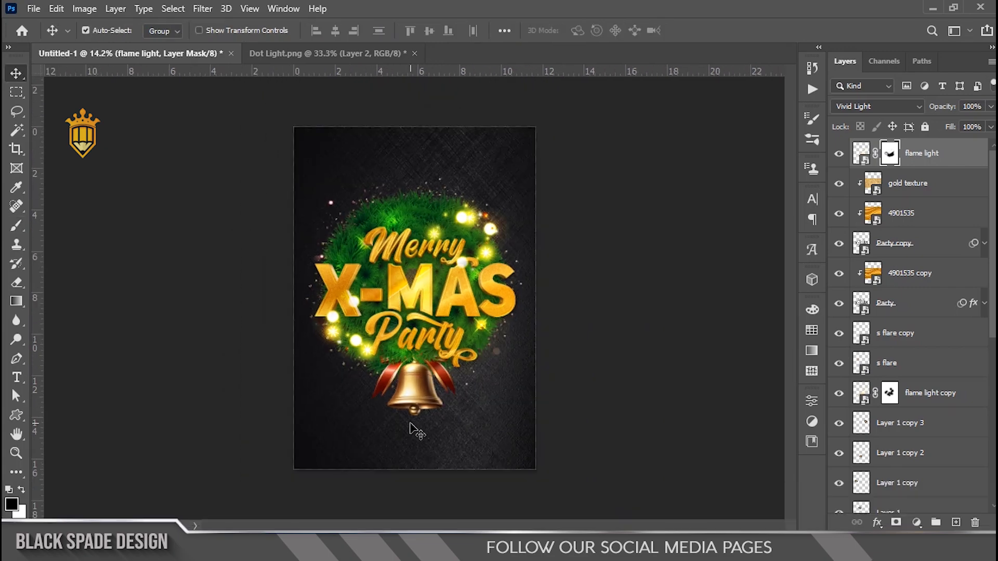
Scale the Christmas 3d Bell to 69.73% and move it down so the red bow shows below the wreath.
scroll(410, 401, up, 1)
drag(400, 400, 399, 258)
right_click(399, 257)
click(417, 266)
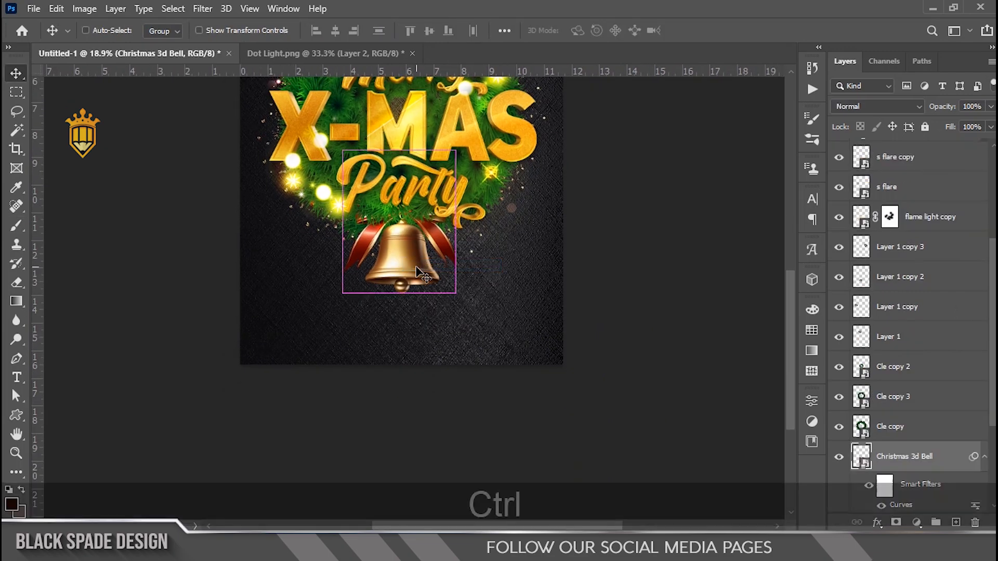
key(ctrl+t)
drag(493, 311, 499, 316)
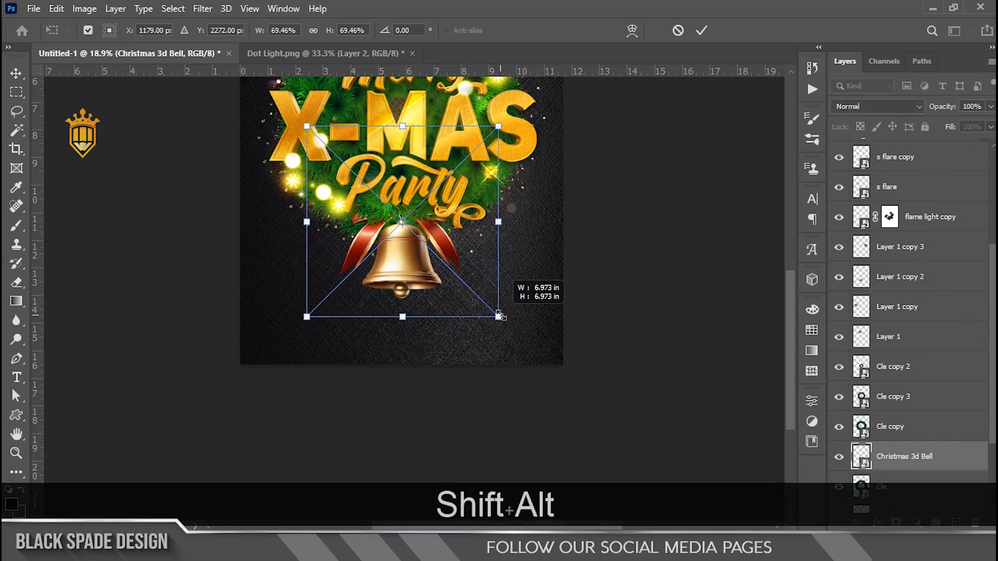
drag(398, 254, 399, 275)
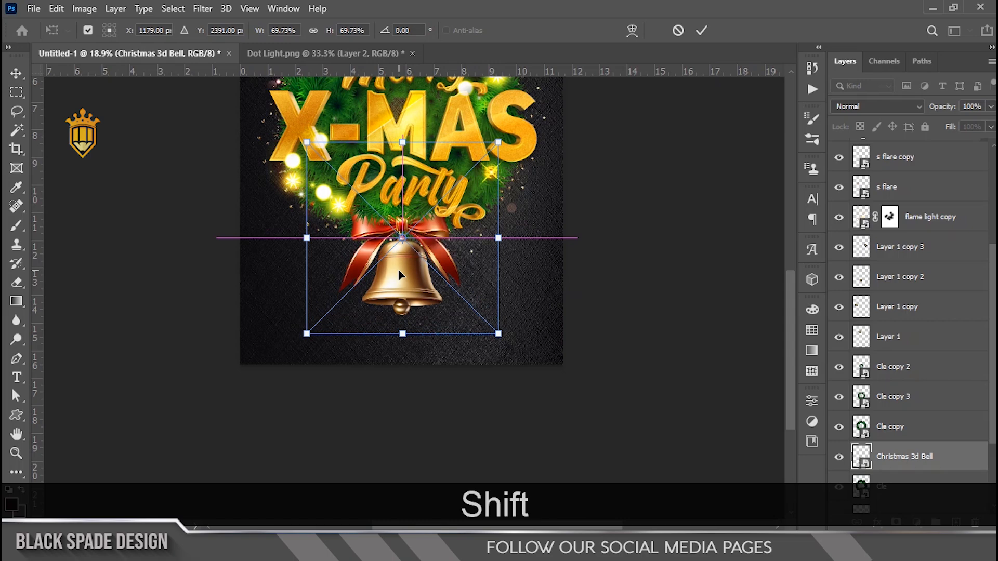
key(Return)
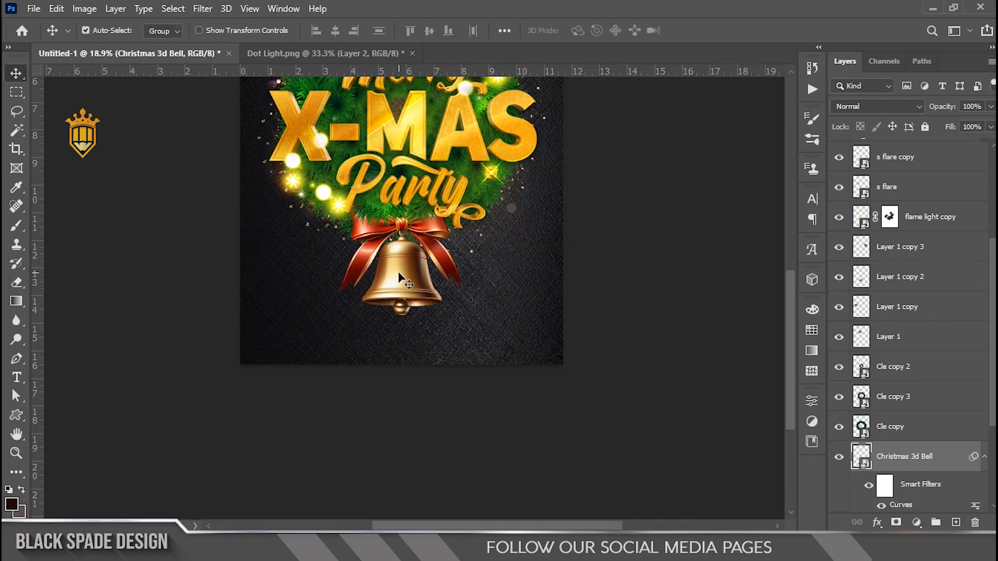
Examine the bell, wreath and lettering up close across the composition.
scroll(399, 274, down, 3)
scroll(445, 414, up, 7)
key(space)
drag(426, 408, 415, 369)
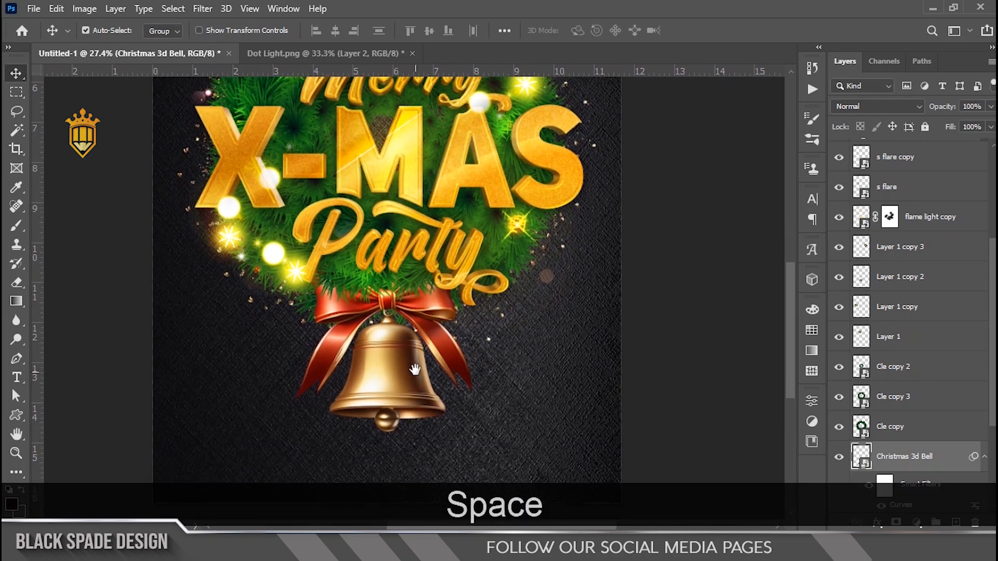
scroll(394, 275, up, 4)
key(space)
drag(394, 274, 415, 385)
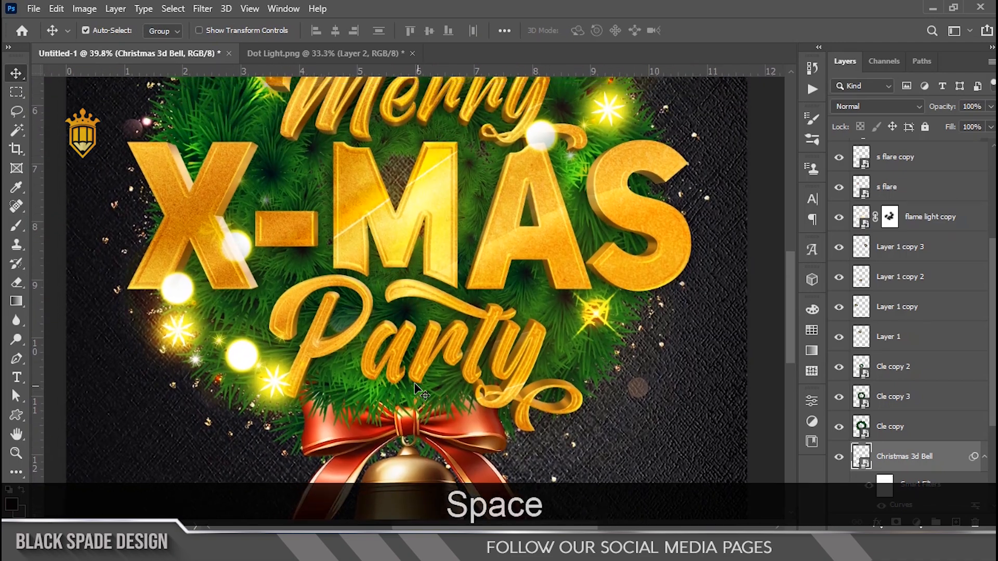
scroll(477, 352, up, 2)
key(space)
drag(478, 351, 462, 413)
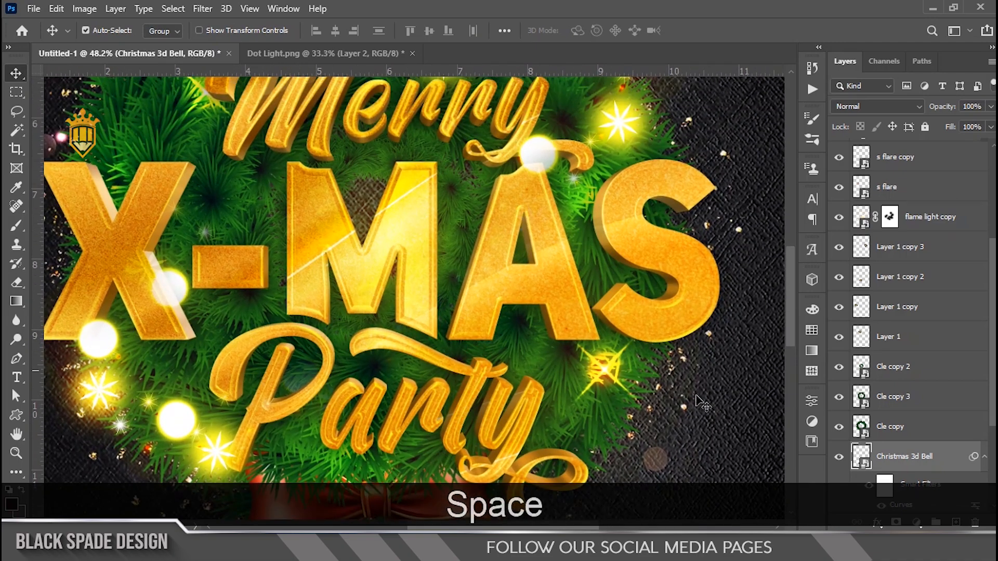
Duplicate the Layer 1 glow and move the copy onto the wreath area behind the word Party.
click(886, 337)
key(ctrl+j)
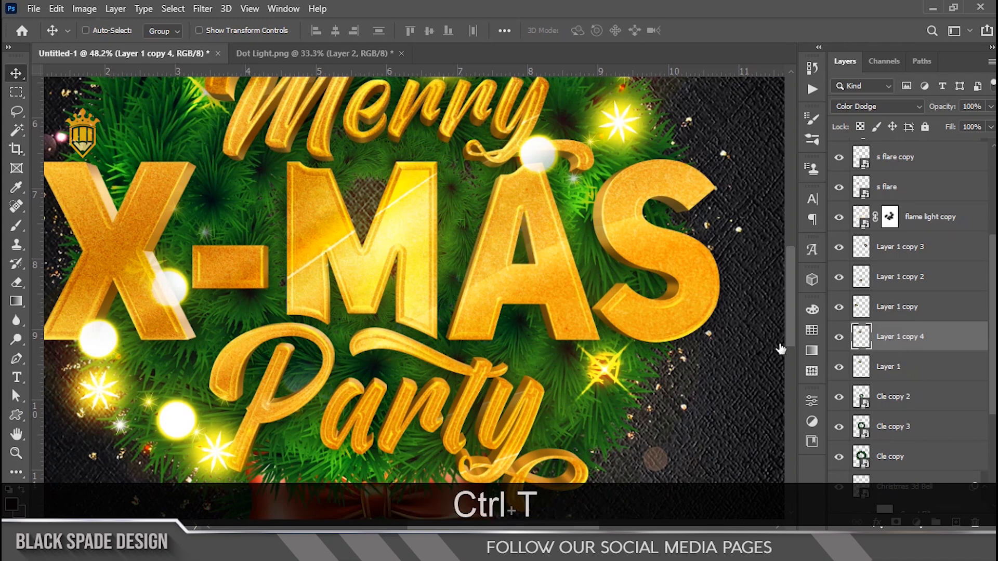
key(t)
scroll(629, 320, down, 3)
key(v)
key(ctrl+t)
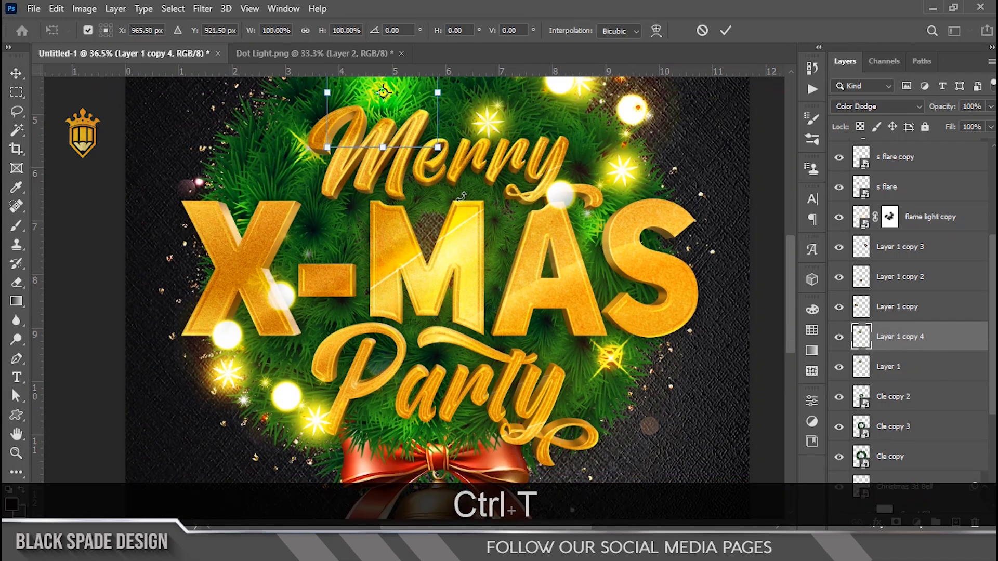
drag(398, 151, 439, 366)
key(Return)
Duplicate the glow again and place the copy on the wreath between X and M, above the hyphen.
key(ctrl+j)
key(ctrl+t)
drag(431, 356, 333, 240)
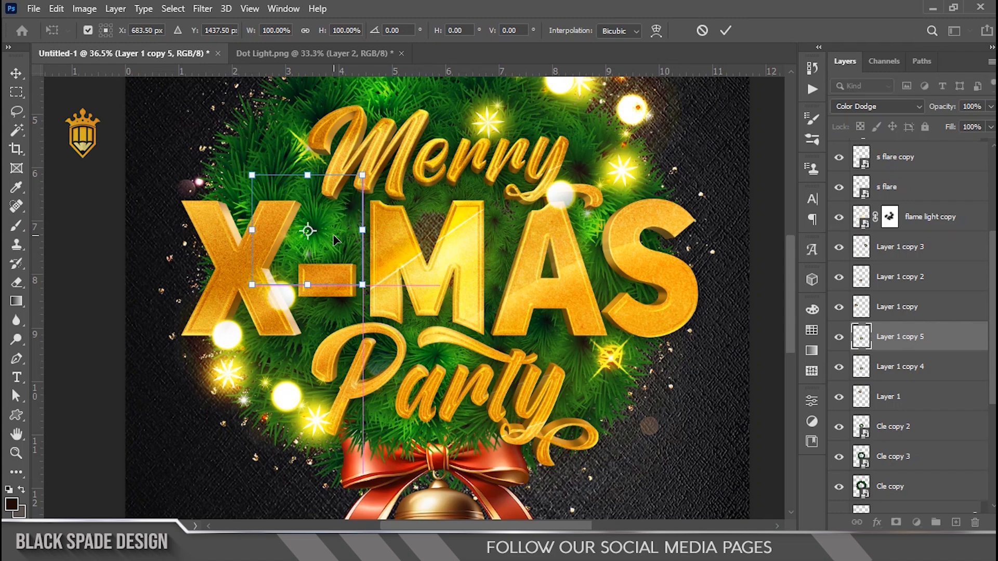
key(Return)
Add another copy of the green glow on the wreath just below the hyphen of X-MAS.
scroll(335, 240, down, 2)
scroll(335, 240, up, 1)
key(ctrl+j)
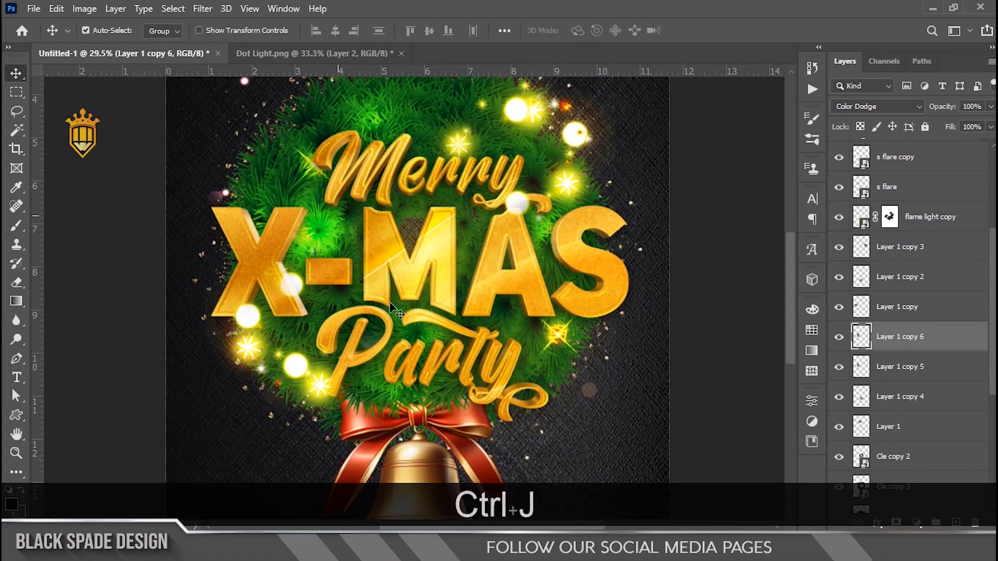
scroll(323, 259, up, 2)
key(ctrl+t)
drag(326, 211, 354, 292)
key(Return)
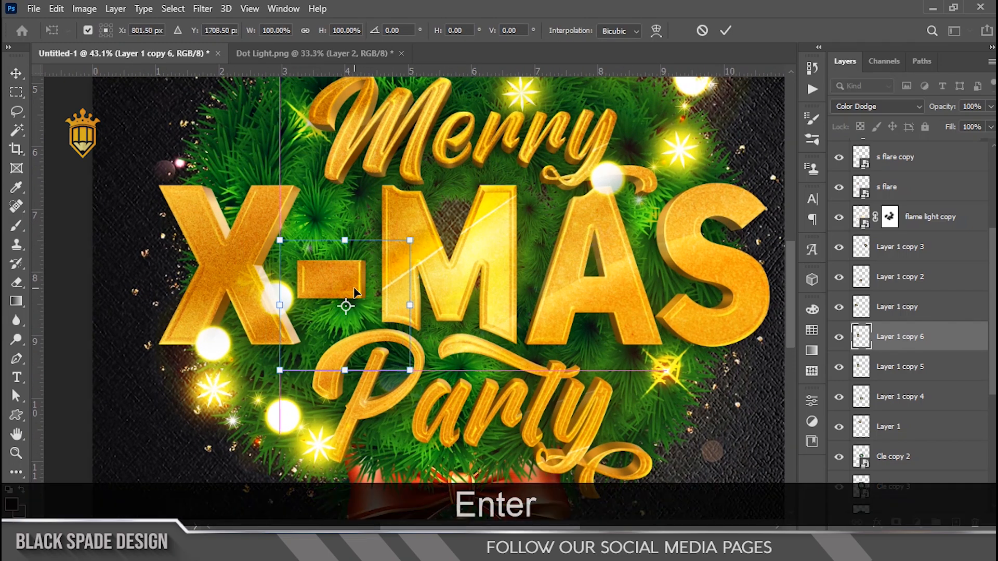
Add another copy of the glow on the wreath beside the y of Merry, above the A and S.
key(ctrl+j)
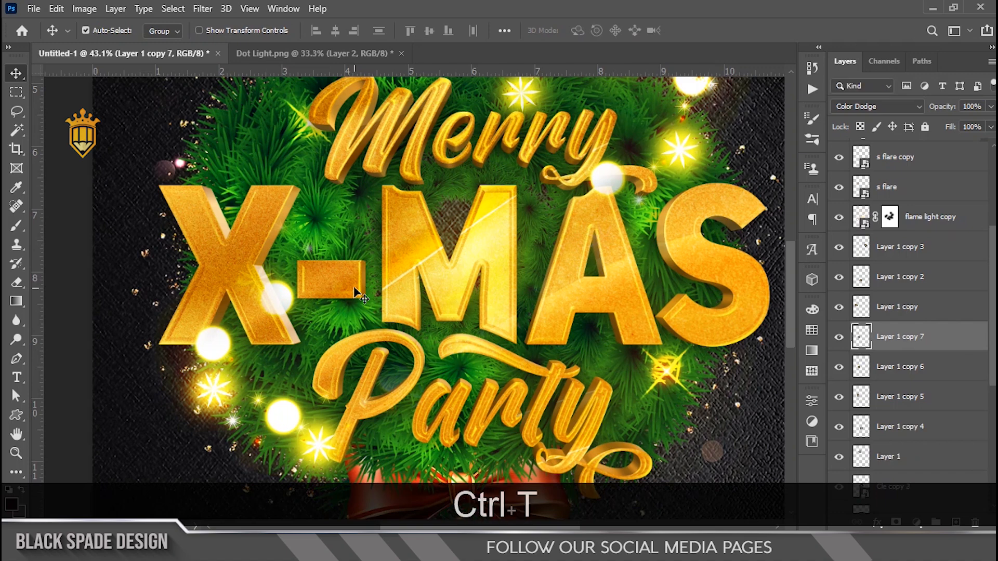
key(ctrl+t)
drag(355, 292, 610, 158)
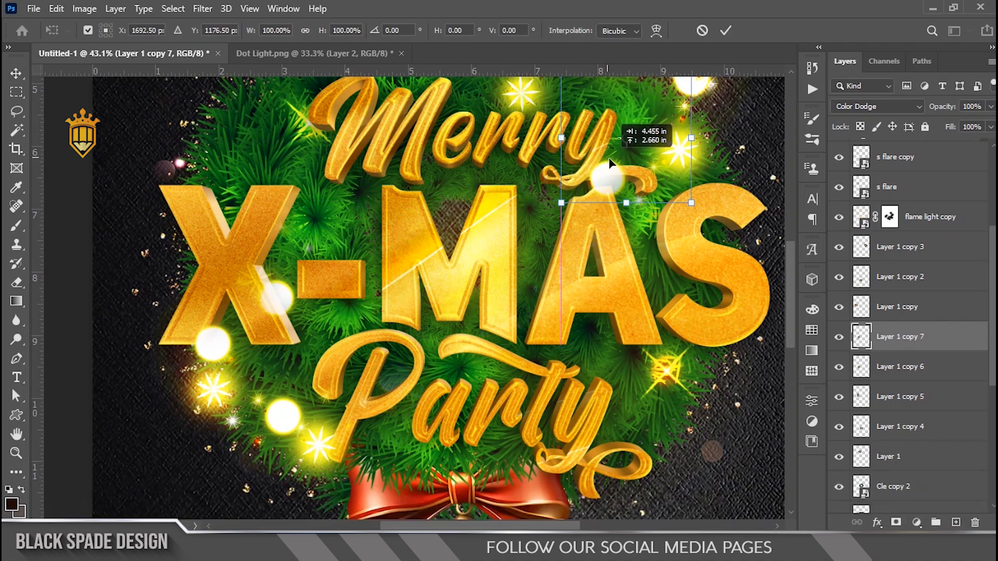
key(Return)
Duplicate the green glow again and move the copy onto the wreath beneath the crossbar of the A in X-MAS.
key(ctrl+j)
key(t)
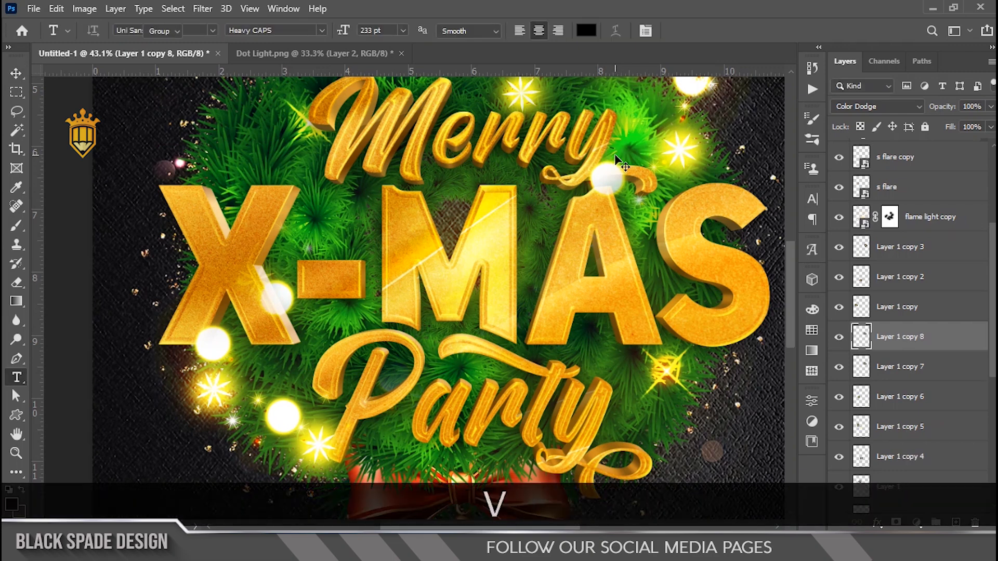
key(ctrl+t)
drag(617, 307, 590, 330)
key(Return)
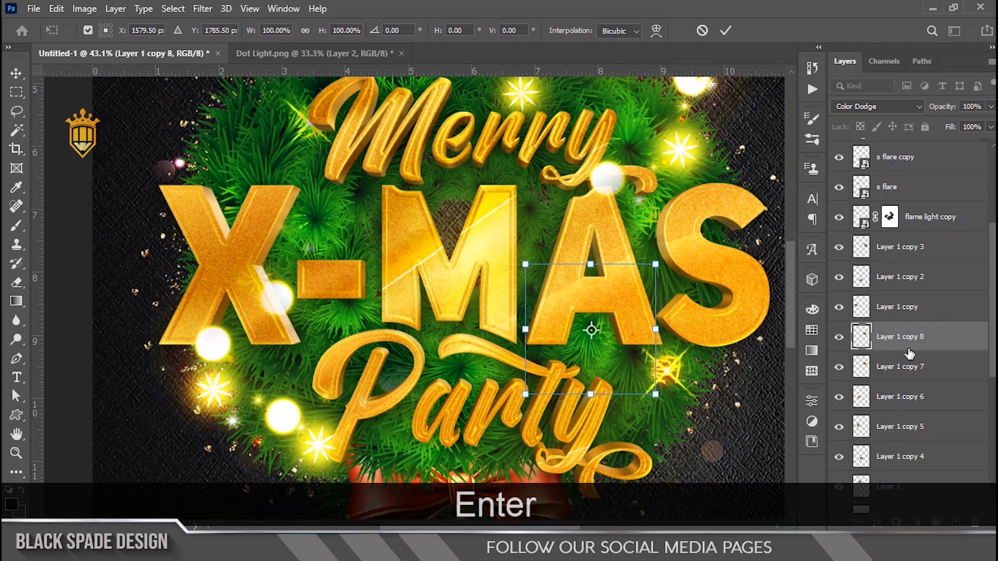
Group all the glow layers, from Layer 1 copy 3 down to Layer 1.
click(894, 253)
scroll(993, 290, down, 5)
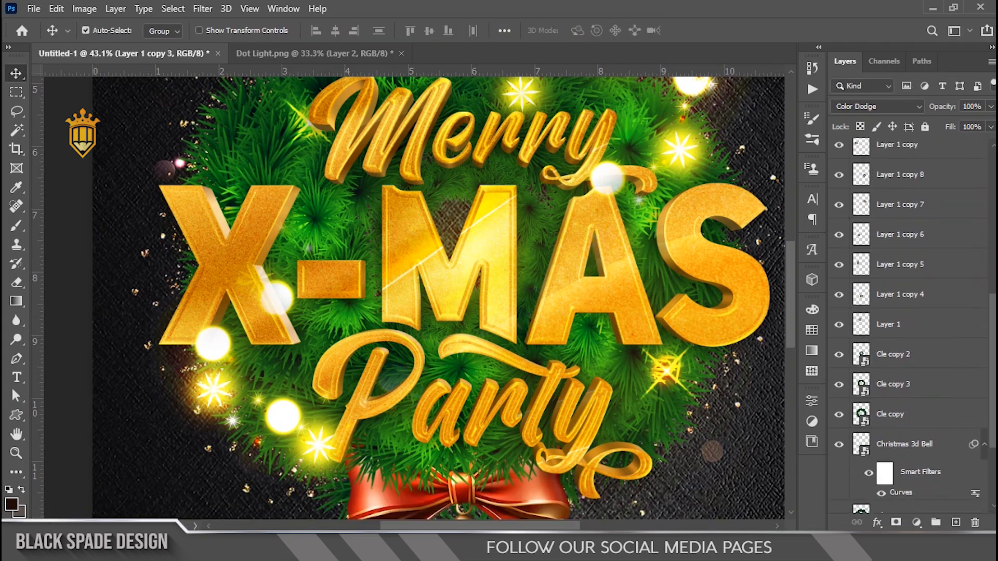
shift+click(915, 309)
key(ctrl+g)
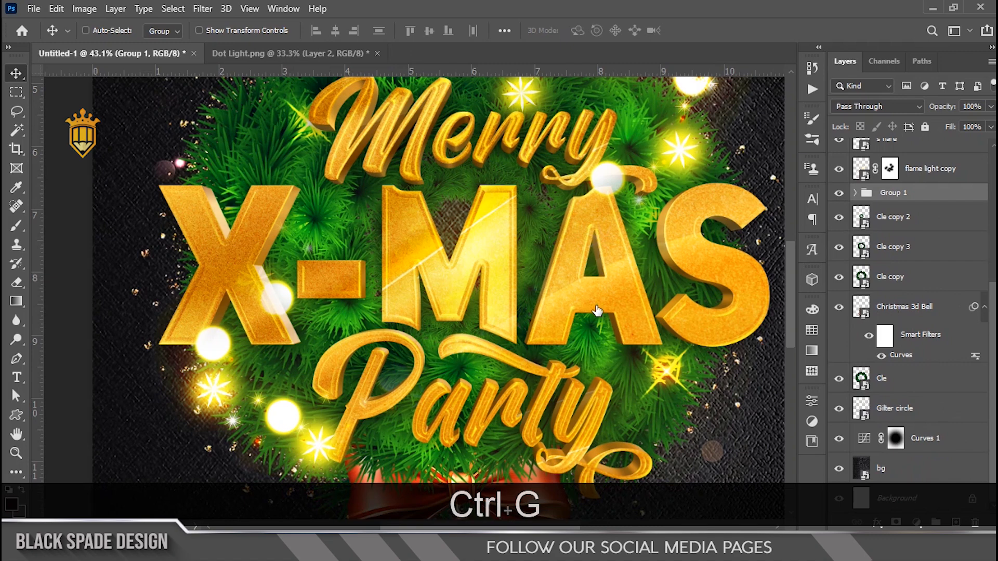
Add a black drop shadow to the Cle wreath layer with 48% opacity, 11 px distance and 6% spread.
scroll(503, 299, down, 8)
scroll(457, 337, up, 3)
drag(457, 354, 453, 260)
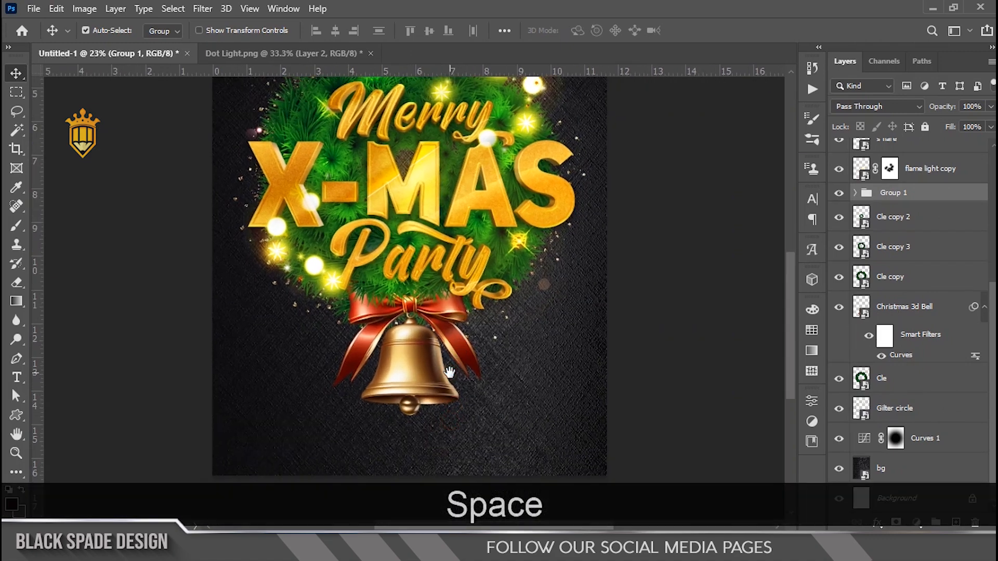
click(866, 384)
click(877, 522)
click(913, 512)
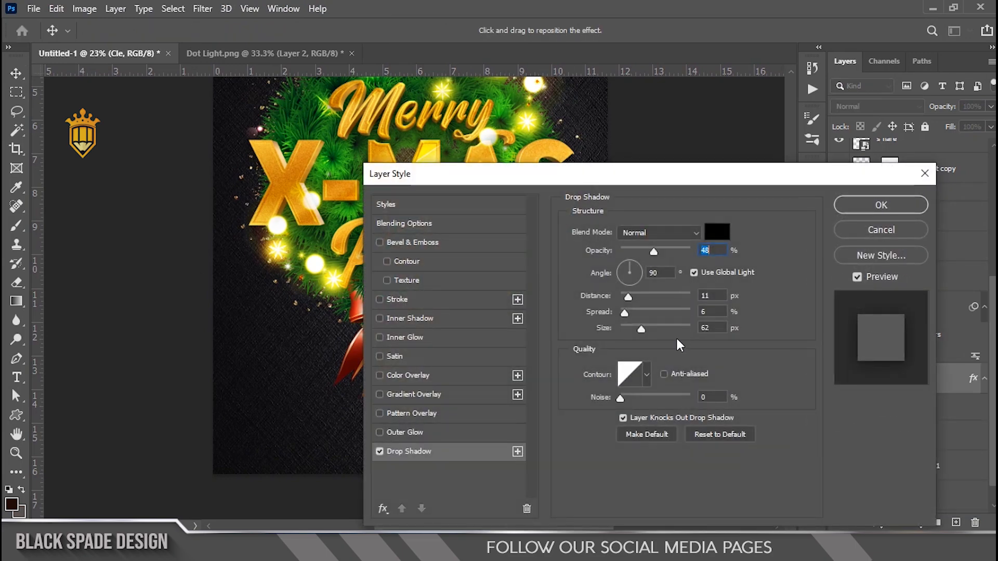
click(879, 204)
Add a black drop shadow to the Christmas 3d Bell layer with 48% opacity, 15 px distance, 6% spread and 79 px size.
click(867, 318)
click(878, 522)
click(913, 514)
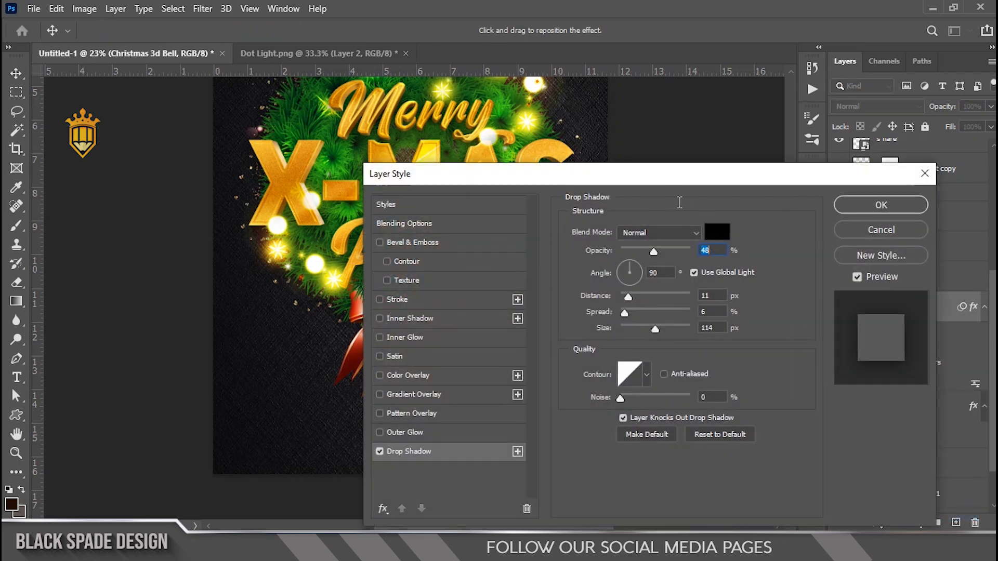
drag(651, 172, 788, 181)
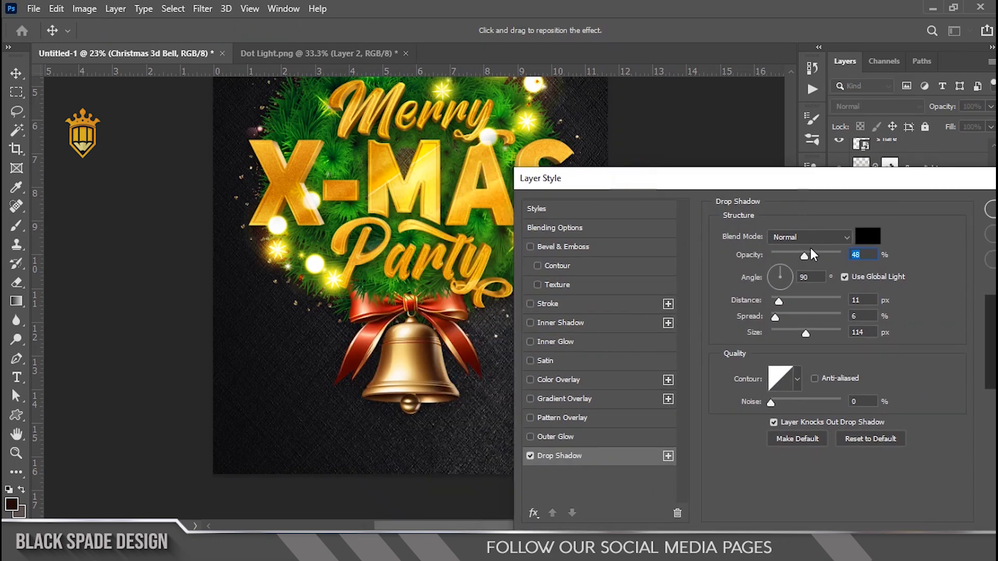
click(797, 334)
click(782, 302)
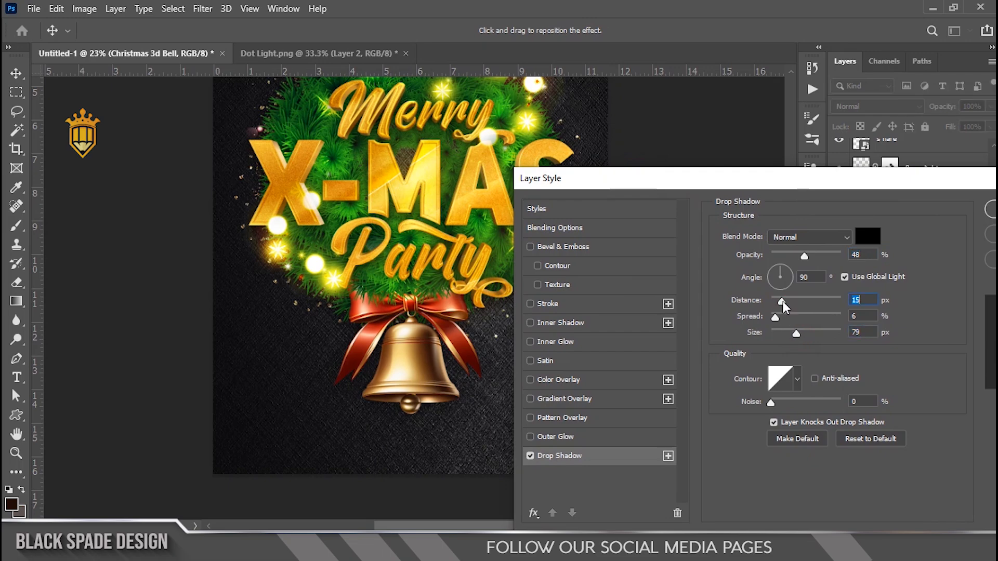
drag(902, 178, 799, 185)
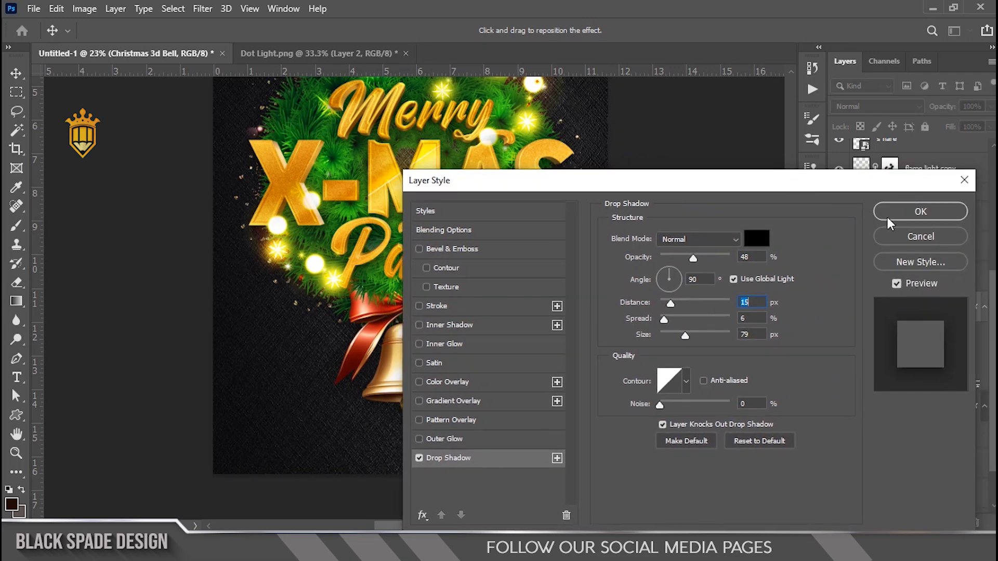
click(902, 214)
Select all layers from Gilter circle up to flame light and move the artwork straight up about 1.15 in.
scroll(425, 221, down, 3)
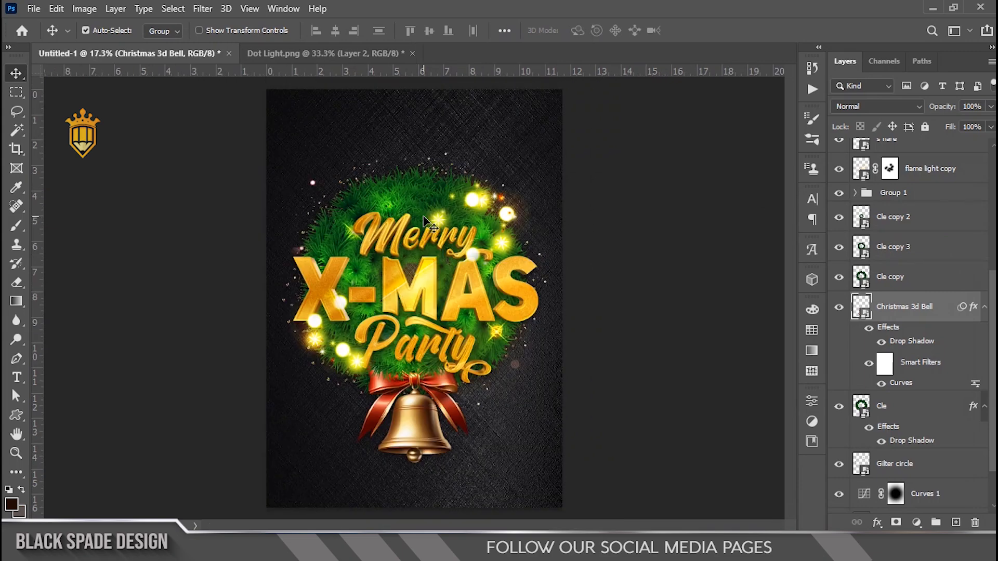
click(984, 307)
click(983, 353)
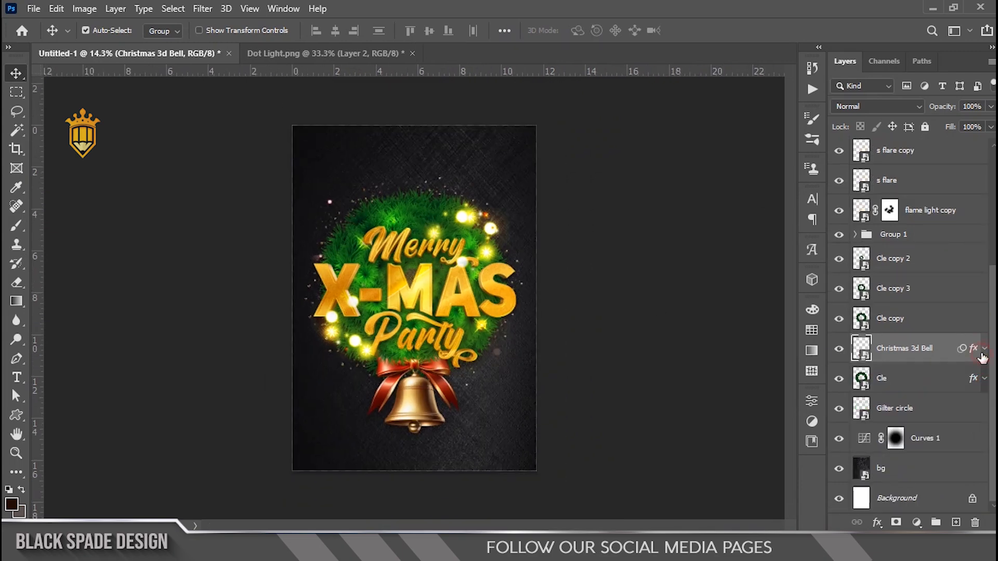
click(923, 409)
scroll(923, 338, up, 4)
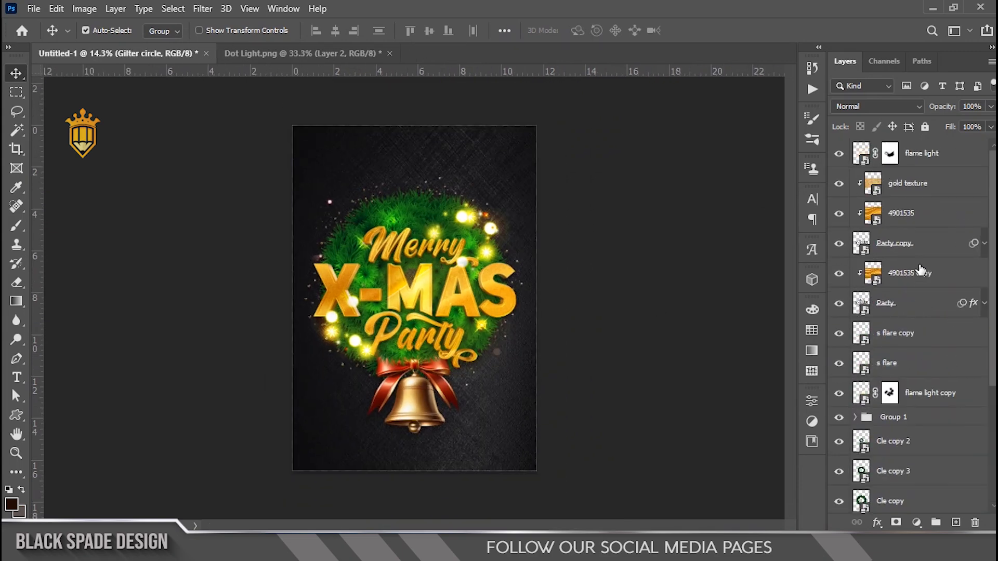
shift+click(912, 164)
key(ctrl+t)
drag(455, 298, 438, 273)
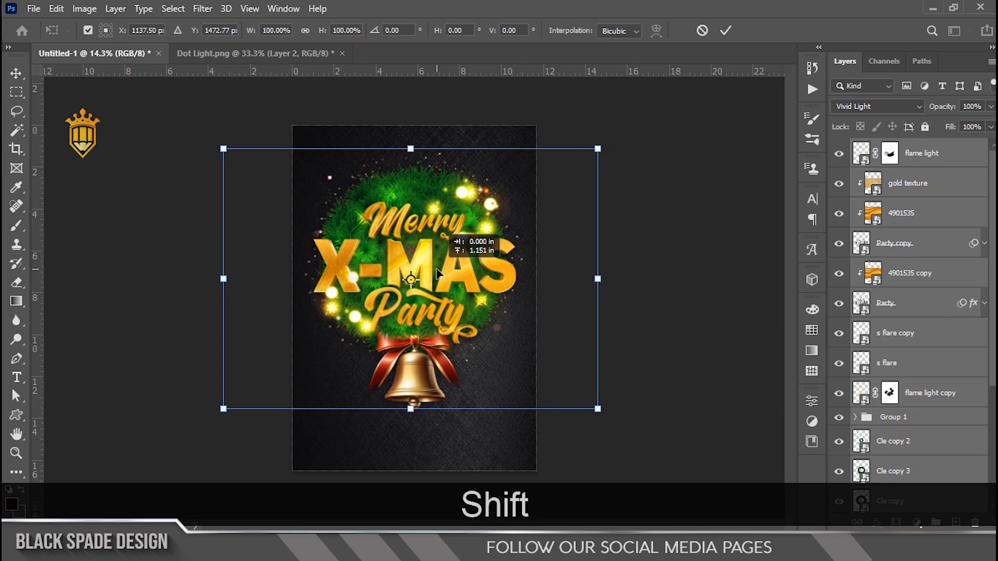
drag(437, 273, 436, 273)
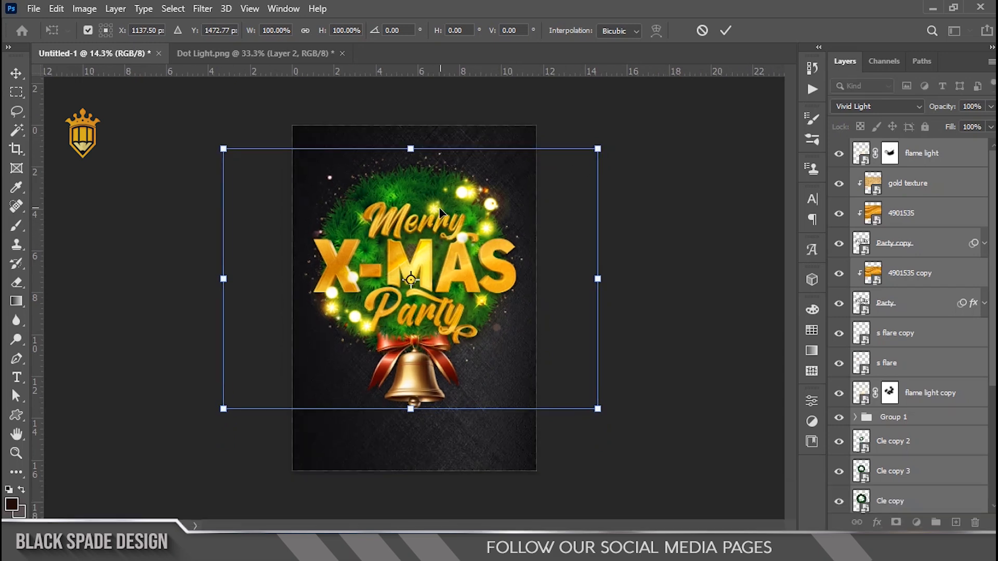
Scale the selected artwork to 98.42%, centre it across the poster and nudge it slightly upward.
drag(600, 145, 596, 147)
drag(422, 231, 424, 228)
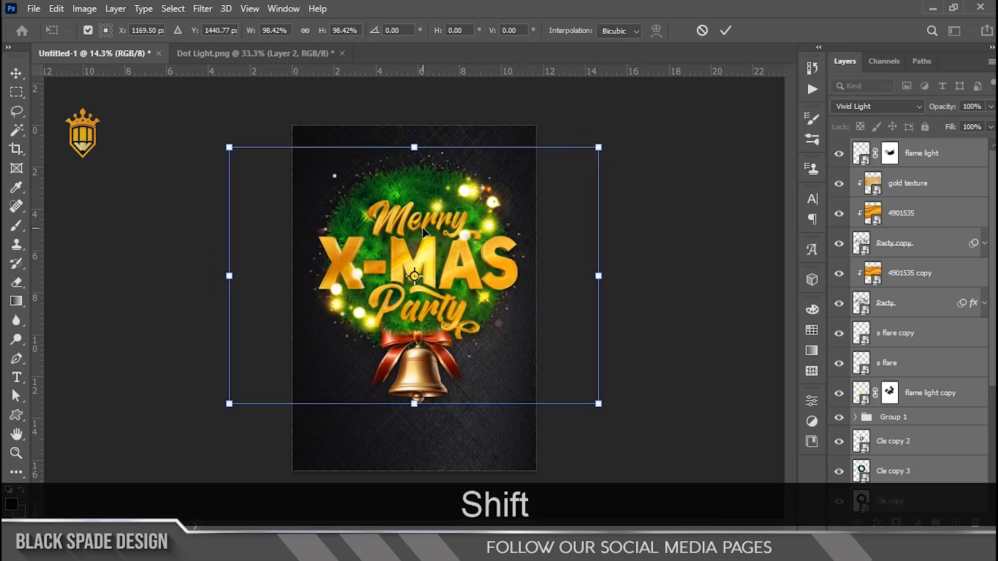
key(shift+Up)
key(shift+Up)
key(Return)
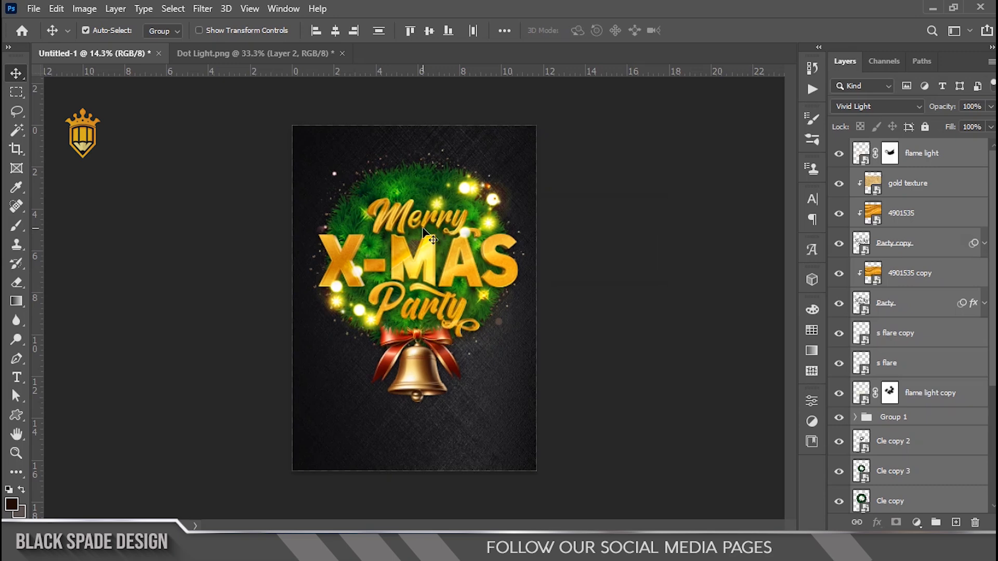
Start a new text line in the empty area below the bell, coloured white (ffffff) at 63 pt.
scroll(423, 232, up, 5)
scroll(447, 431, down, 4)
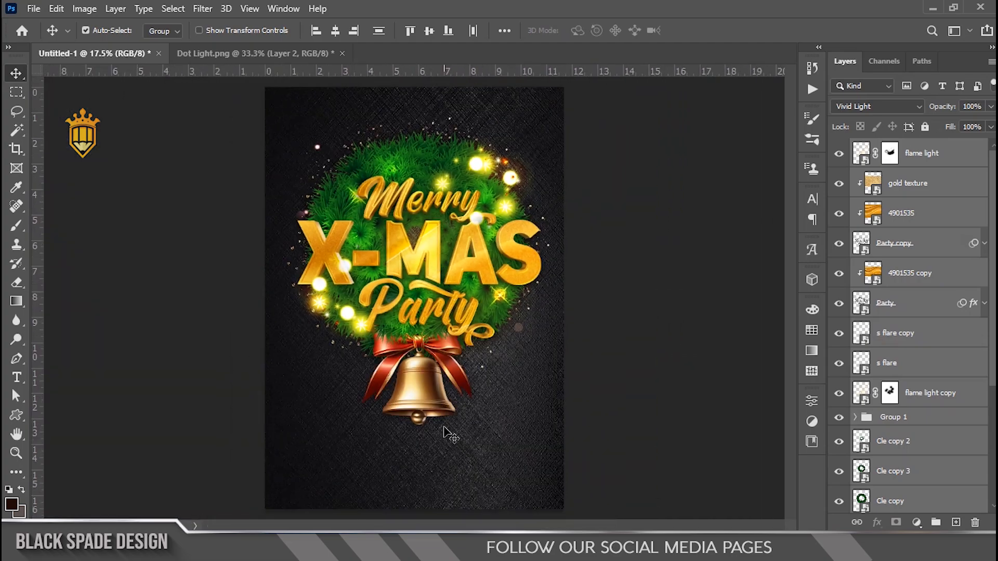
scroll(444, 429, up, 9)
key(space)
drag(438, 420, 448, 314)
scroll(448, 314, down, 3)
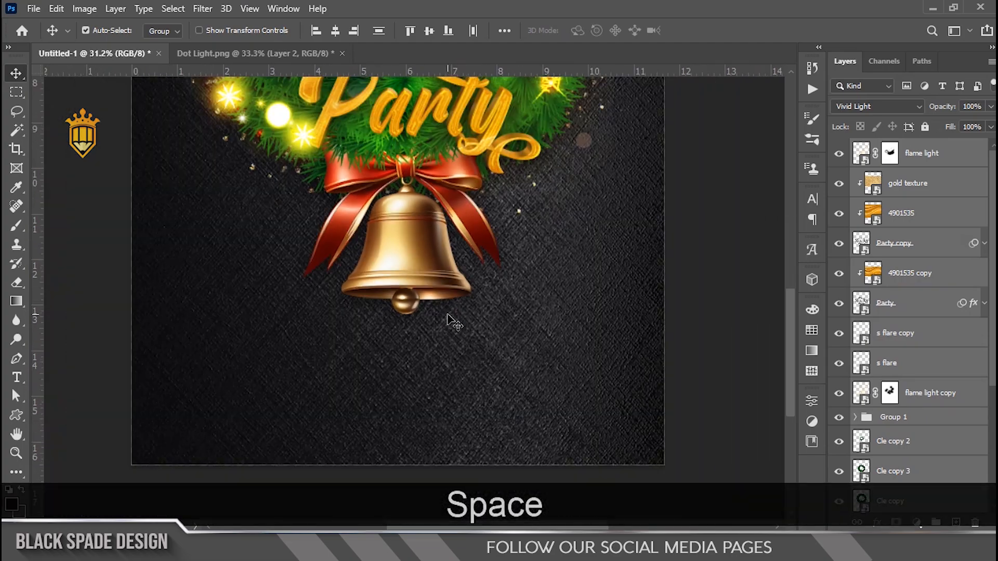
click(364, 358)
scroll(338, 368, down, 2)
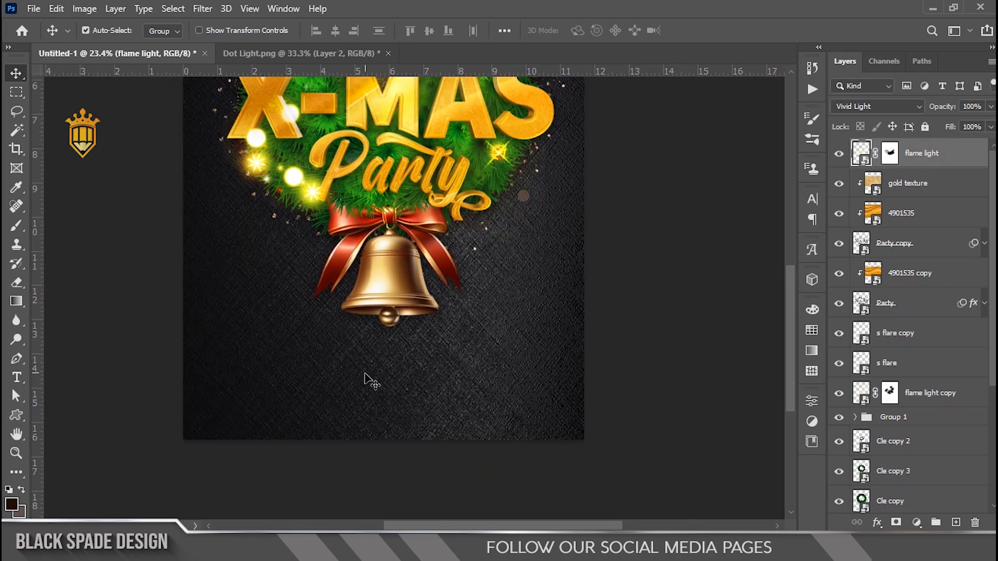
scroll(364, 377, up, 2)
key(space)
drag(363, 372, 423, 383)
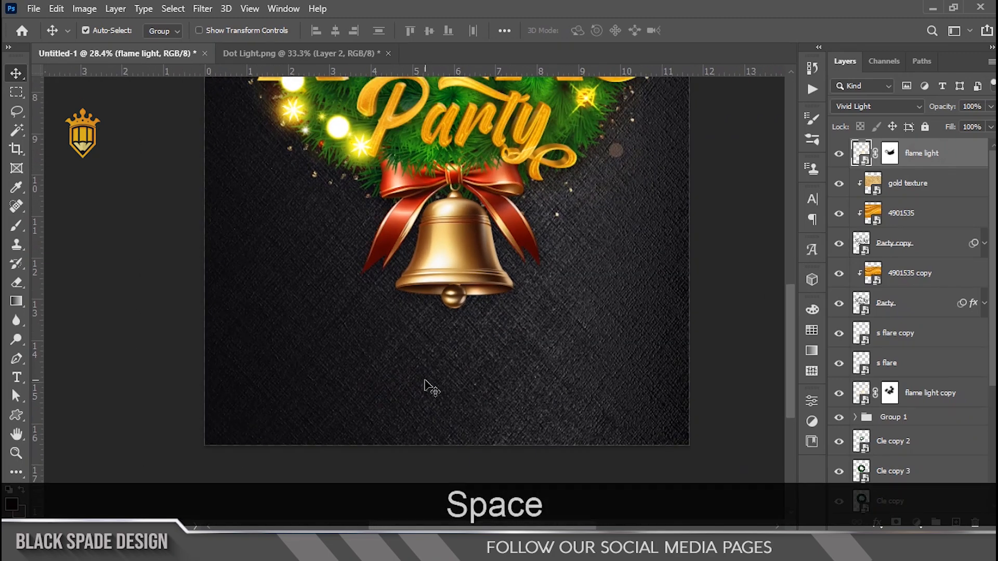
key(t)
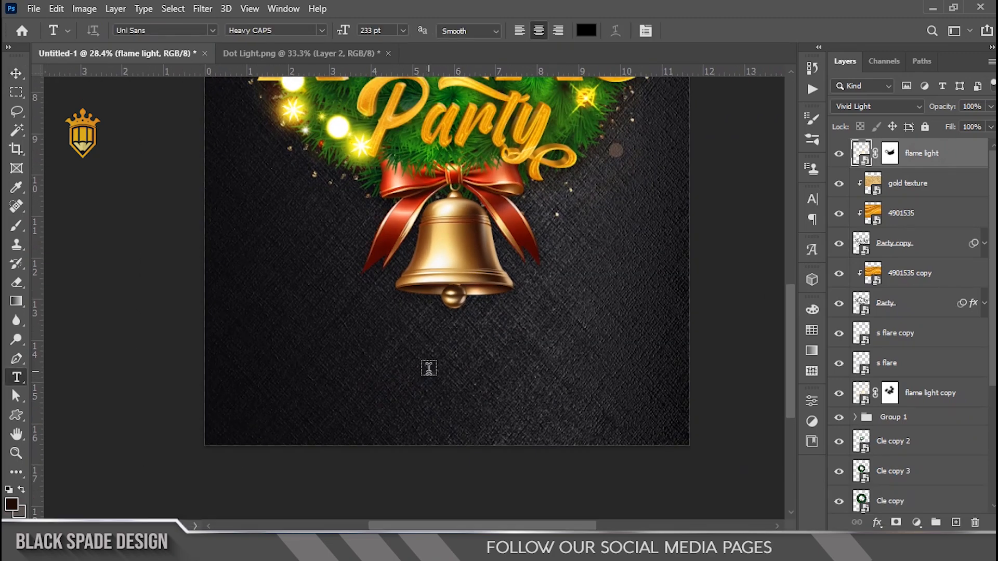
click(429, 369)
click(586, 31)
text(ffffff)
key(Return)
drag(343, 32, 216, 51)
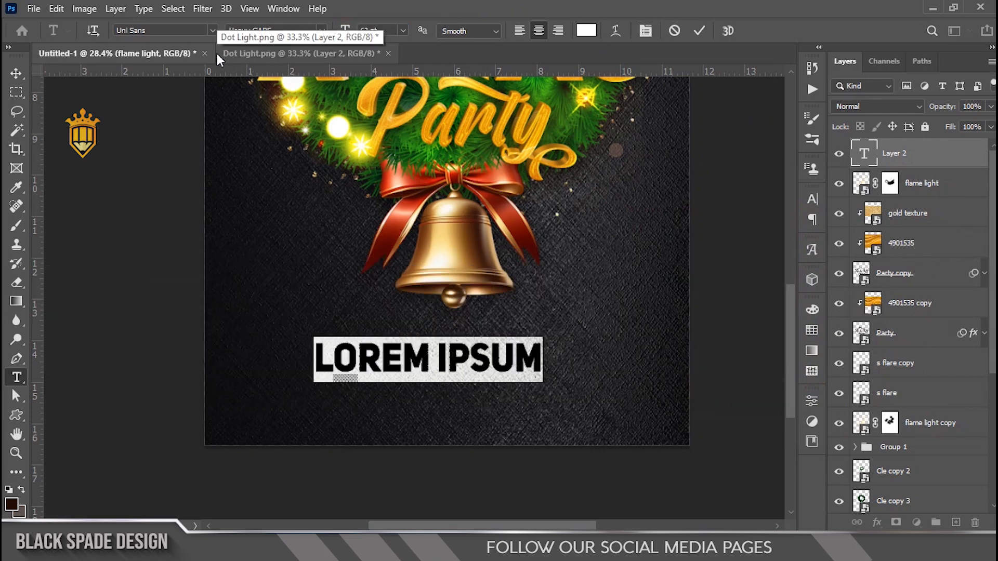
Enter the text MUSIC FOOD DRINKS FAMILY FUN GIFT EXCHANGE in the new line below the bell.
text(MUSIC FOOD)
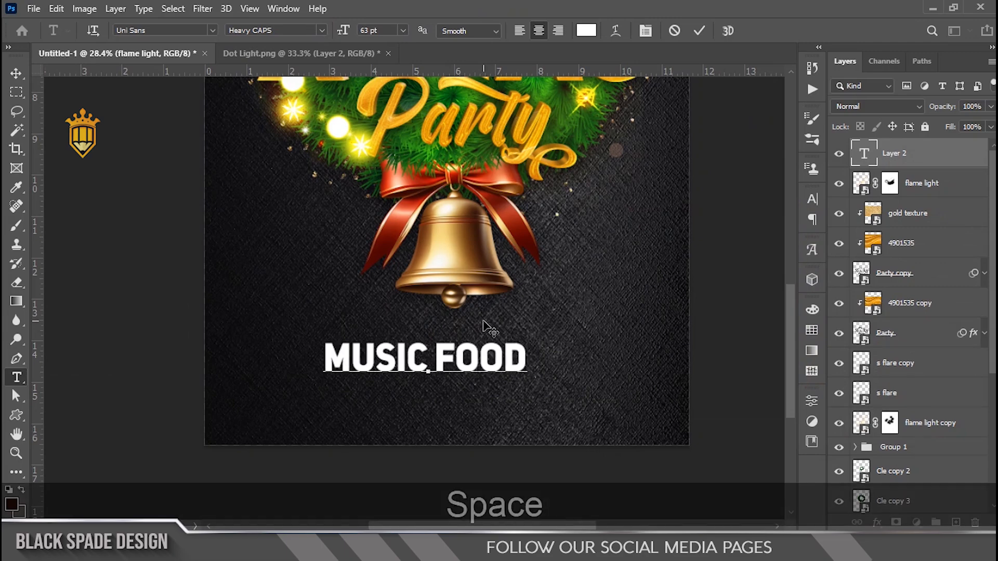
text( DRINKS FAMILY)
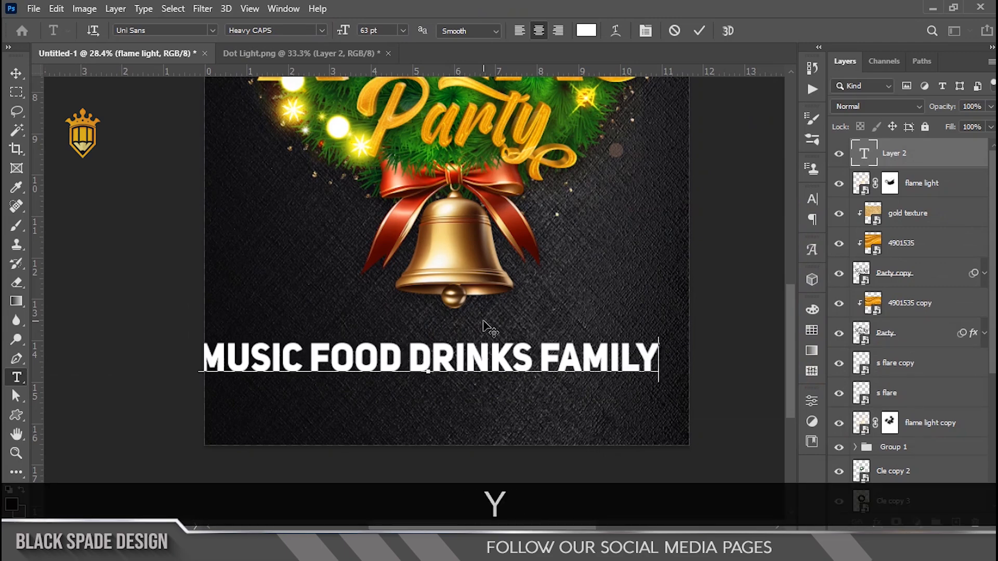
text( FUN GIFT EXCHANGE)
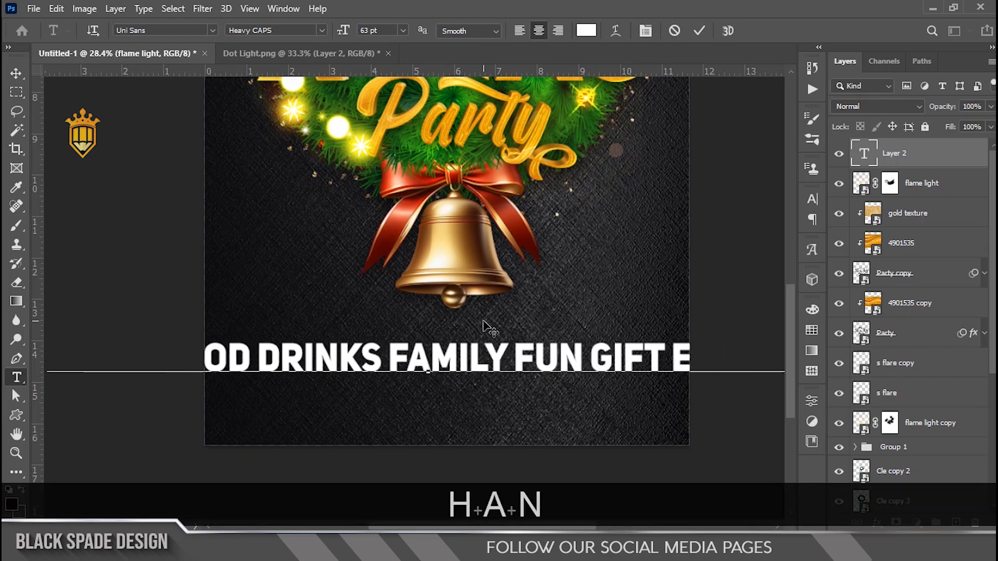
Change the font of the whole text line to Bebas Neue Regular.
key(ctrl+a)
click(646, 30)
click(724, 220)
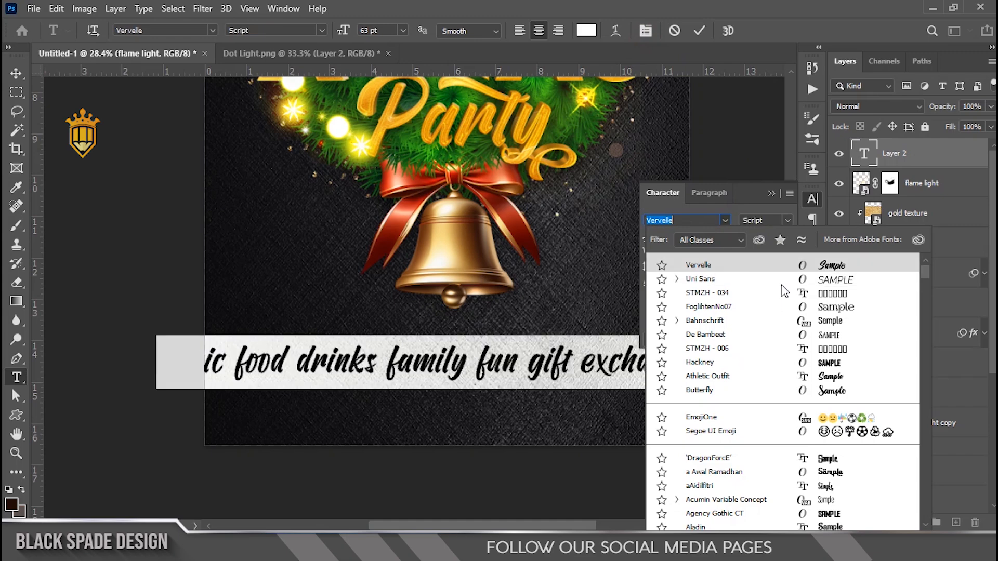
scroll(779, 364, down, 5)
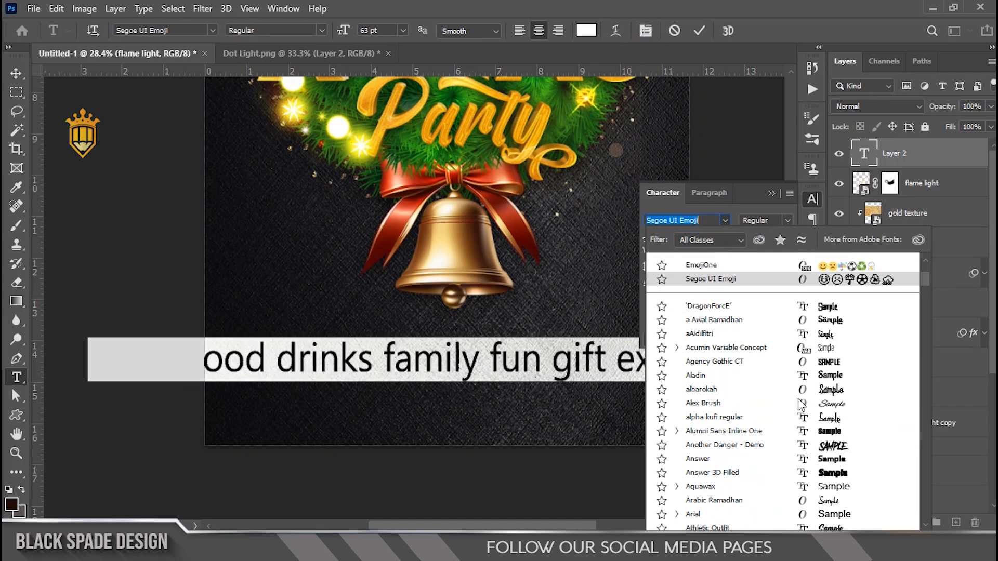
scroll(779, 431, down, 1)
click(708, 504)
Set the text line's size to 40 pt and its vertical scale to 90%.
drag(674, 268, 605, 268)
text(100)
key(Return)
drag(647, 239, 630, 242)
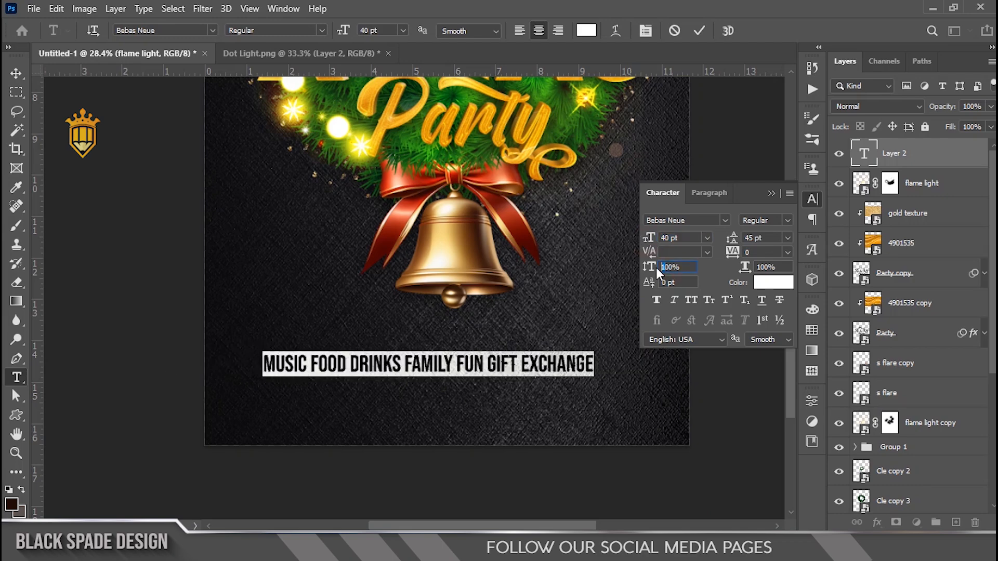
text(90)
key(Return)
key(Return)
Move the MUSIC FOOD DRINKS line up so it sits closer beneath the bell.
scroll(491, 382, up, 2)
key(v)
drag(480, 360, 503, 337)
click(772, 193)
Duplicate the text line directly below itself and replace the copy's text with LIVE MUSIC - 6PM FREE DRINKS - FREE PARKING.
drag(576, 344, 581, 338)
scroll(581, 340, down, 5)
scroll(547, 347, up, 2)
key(space)
mouse_move(486, 333)
mouse_down()
mouse_move(480, 302)
mouse_move(486, 341)
mouse_up()
key(t)
click(486, 335)
key(ctrl+a)
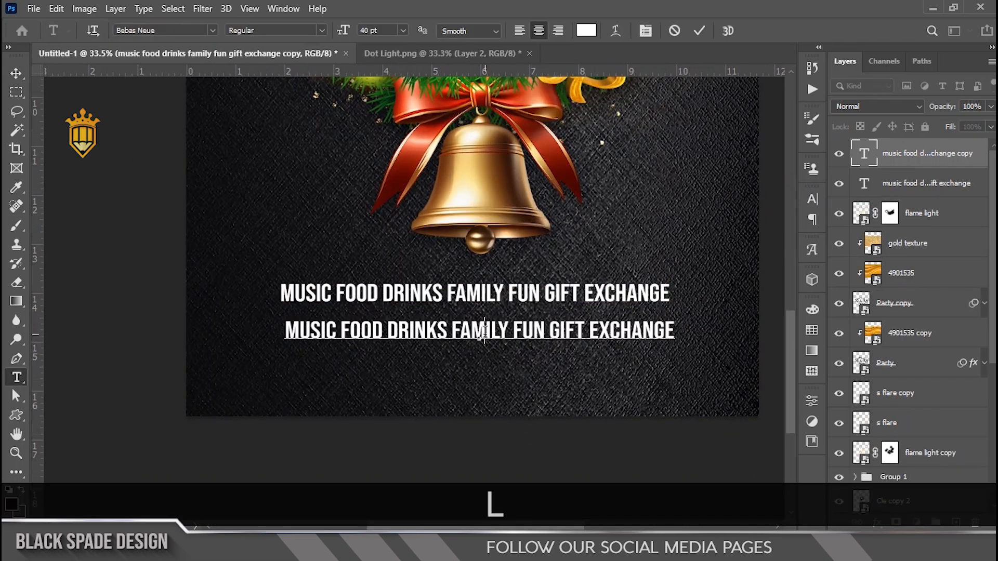
text(LIVE MUSIC -)
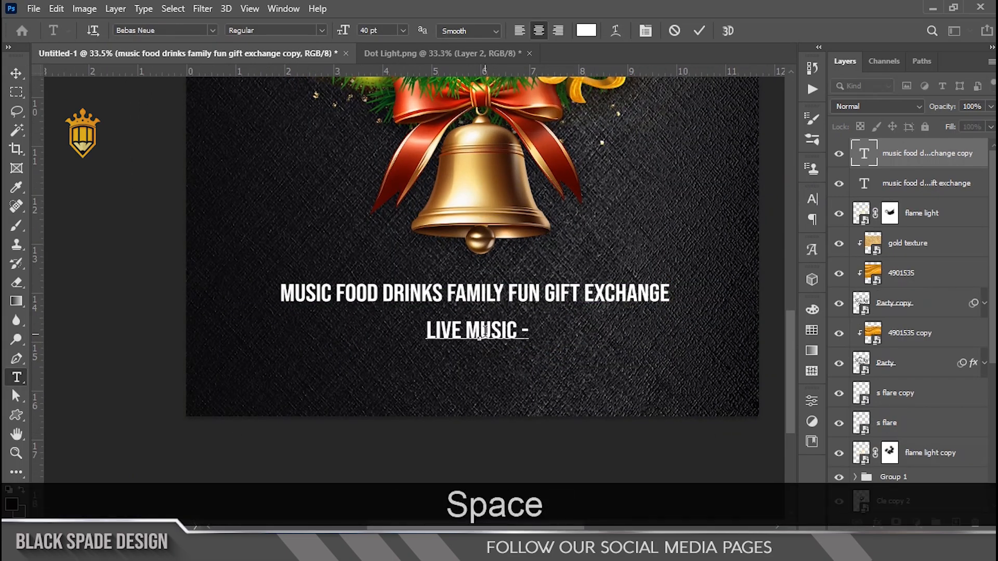
text( 6PM FREE DRINKS - FREE PARKING)
Format the LIVE MUSIC line in Bahnschrift SemiBold Condensed, all caps, at 21 pt with 100% vertical scale.
key(ctrl+a)
click(812, 199)
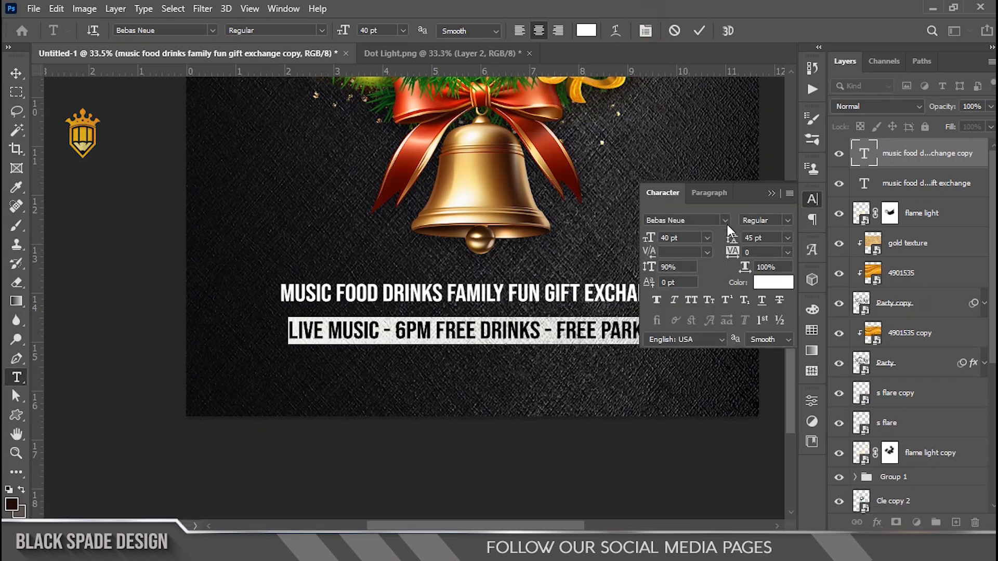
click(725, 219)
click(696, 316)
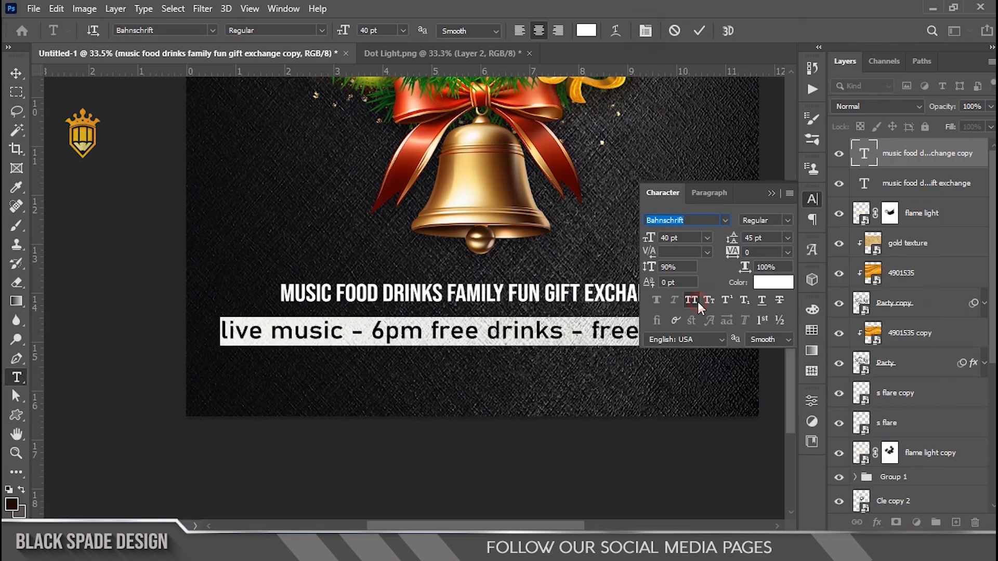
click(692, 300)
drag(649, 237, 635, 237)
key(Return)
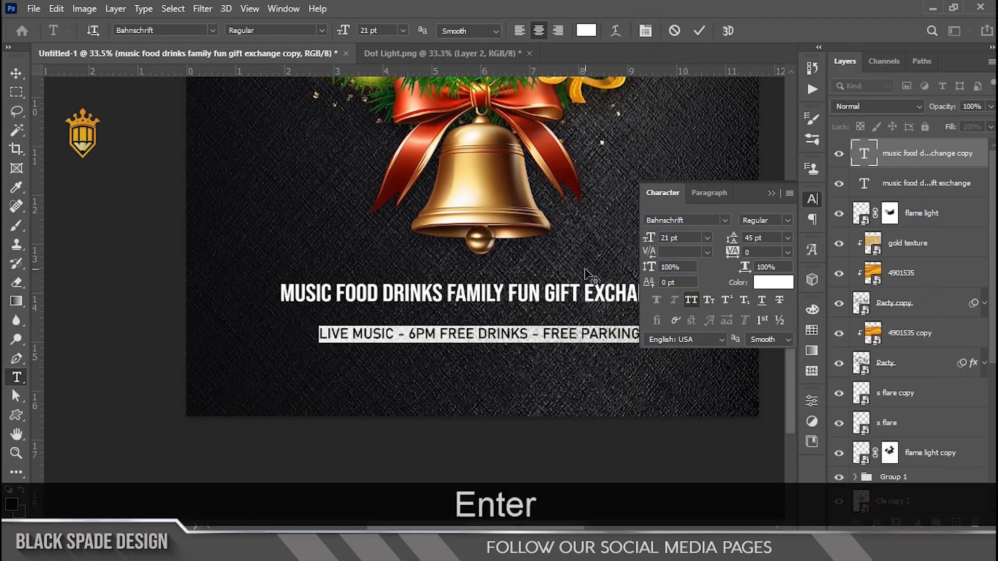
click(787, 220)
click(784, 340)
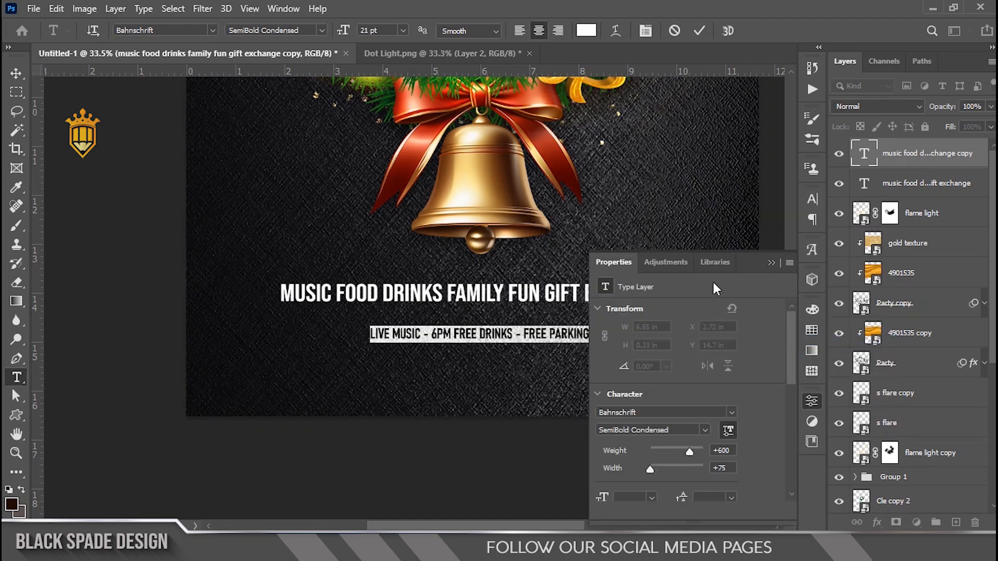
Change the LIVE MUSIC line's font style to Bahnschrift Regular.
click(645, 30)
click(787, 220)
click(770, 326)
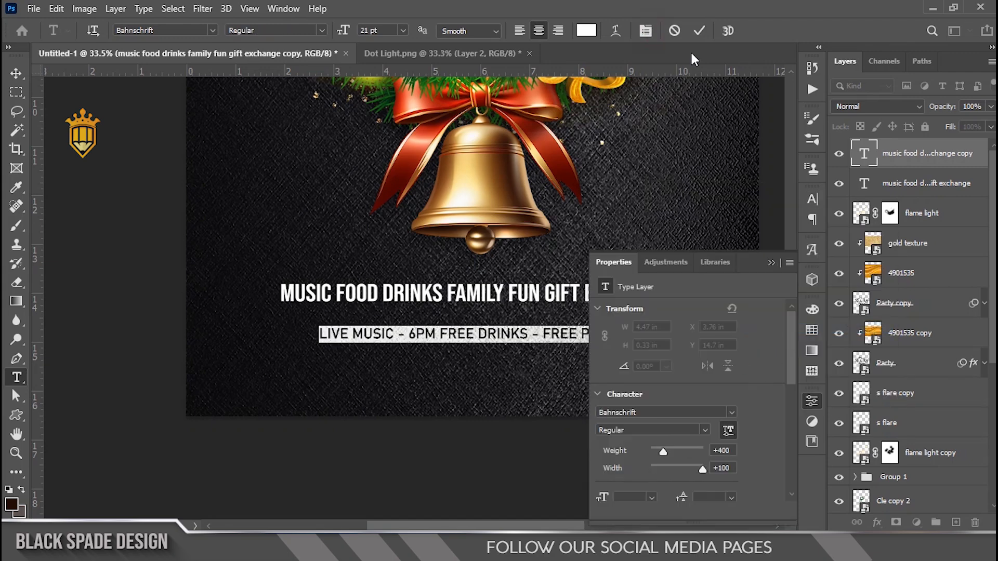
scroll(432, 348, down, 1)
click(772, 263)
scroll(419, 322, down, 1)
scroll(426, 336, up, 3)
key(v)
mouse_move(469, 328)
mouse_down()
mouse_move(470, 310)
mouse_move(471, 345)
mouse_up()
double_click(473, 341)
key(ctrl+a)
text(www)
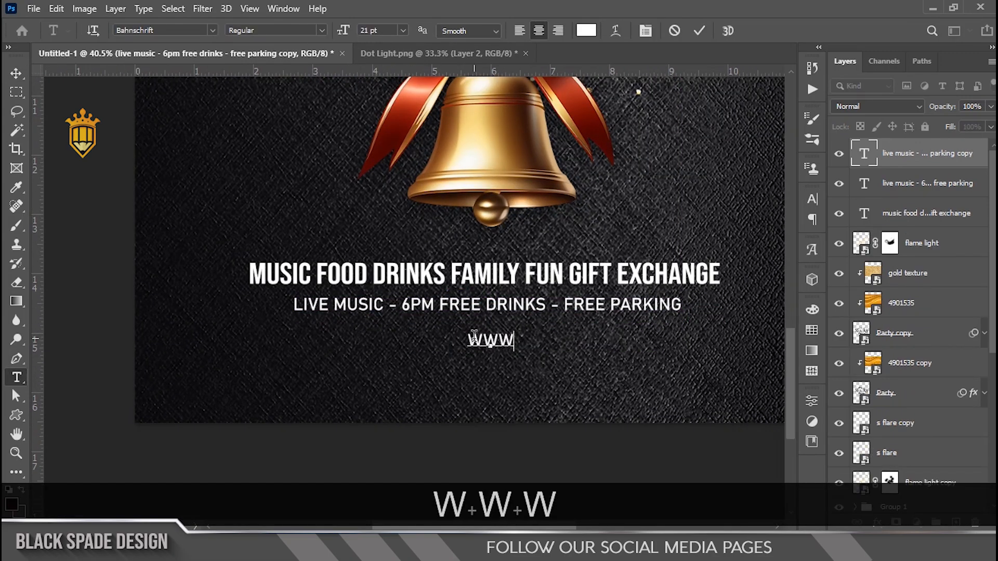
text(.yoursite.com)
click(700, 32)
key(v)
Nudge the LIVE MUSIC line slightly down to even out the spacing between the three text lines.
right_click(501, 310)
click(521, 323)
key(Down)
key(Down)
key(Down)
key(Down)
key(Down)
key(Down)
key(Down)
key(Down)
key(Down)
scroll(500, 283, down, 2)
drag(501, 285, 452, 323)
scroll(425, 333, down, 1)
scroll(425, 333, up, 1)
right_click(394, 326)
click(412, 335)
key(Down)
key(Down)
key(Down)
key(Down)
Scale the LIVE MUSIC and website lines together about their centre to about 92%.
scroll(454, 338, down, 4)
scroll(455, 440, up, 4)
click(903, 192)
ctrl+click(905, 160)
key(ctrl+t)
scroll(470, 357, up, 3)
drag(523, 317, 511, 318)
key(Return)
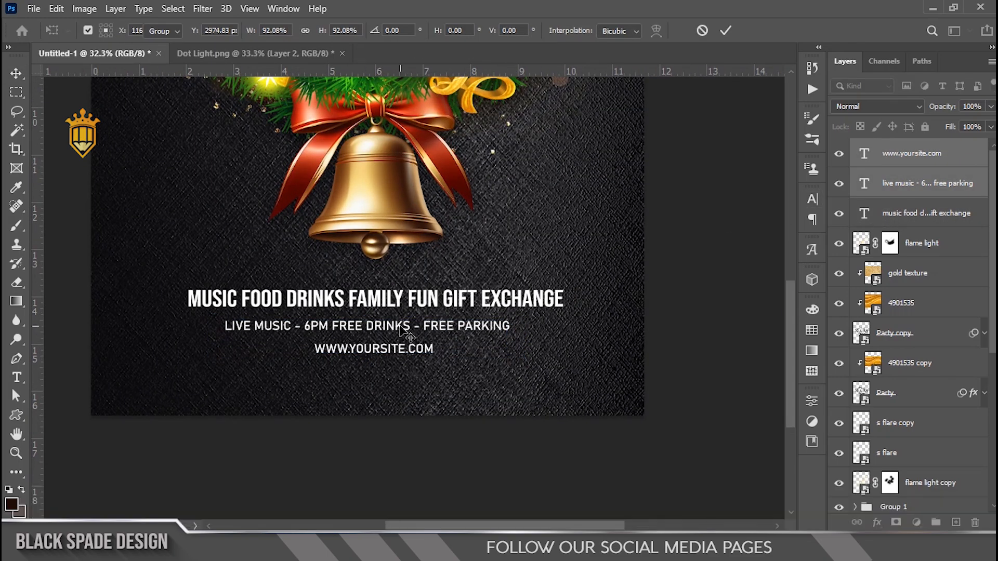
Enlarge the MUSIC FOOD DRINKS line about its centre to about 105%.
scroll(407, 335, down, 4)
drag(437, 340, 467, 459)
scroll(489, 350, up, 4)
drag(468, 458, 490, 339)
click(493, 334)
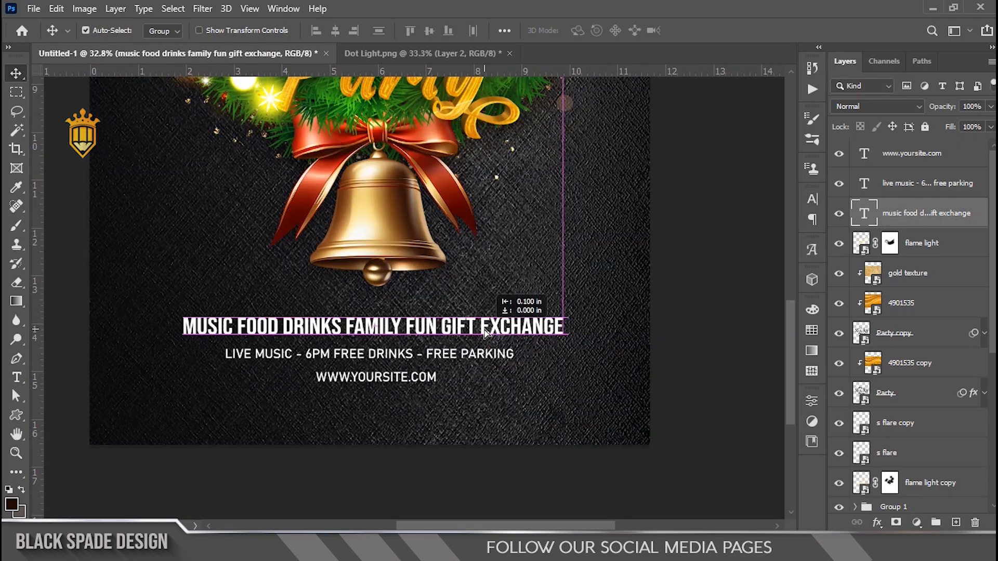
key(ctrl+t)
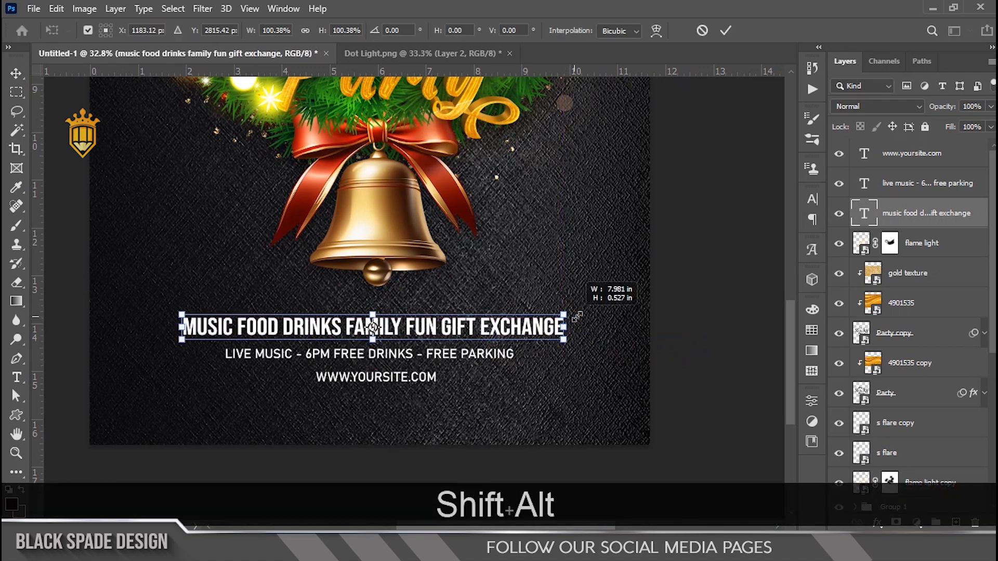
drag(577, 316, 579, 314)
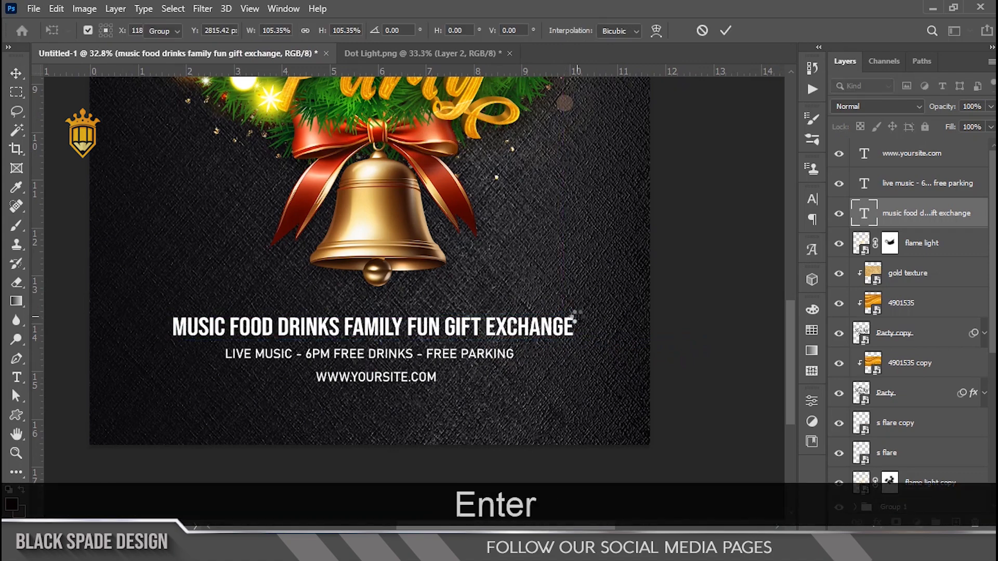
Group the three bottom text lines and add a blank layer above the group.
shift+click(907, 154)
key(ctrl+g)
click(956, 523)
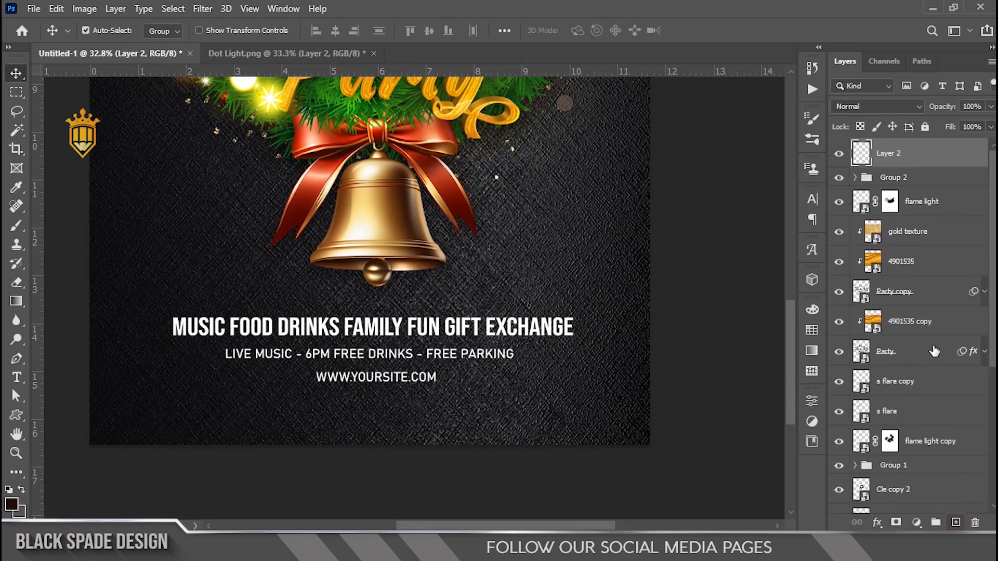
Place a copy of the 4901535 gold image above the text group, clipped to it with Normal blend mode.
drag(890, 273, 887, 171)
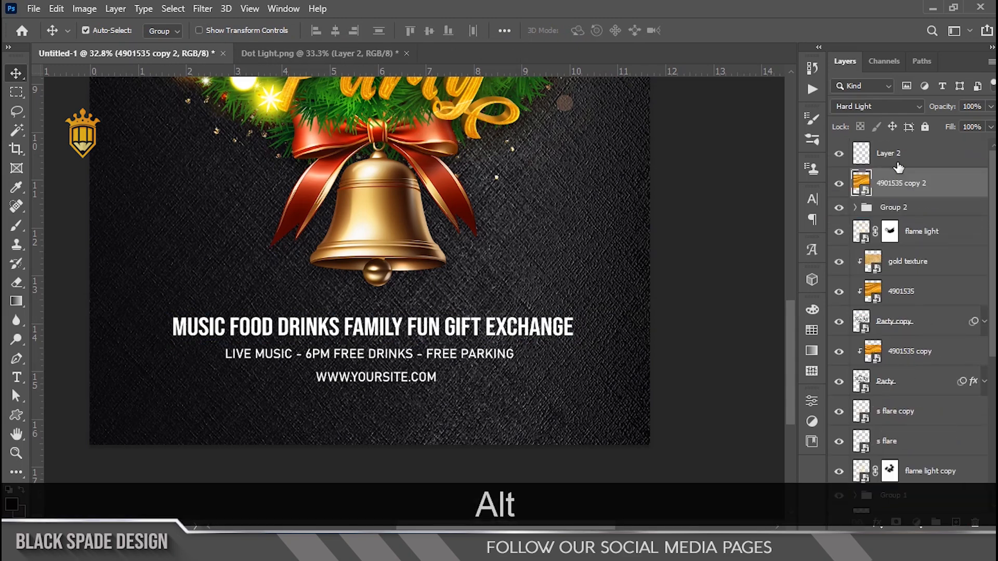
click(877, 106)
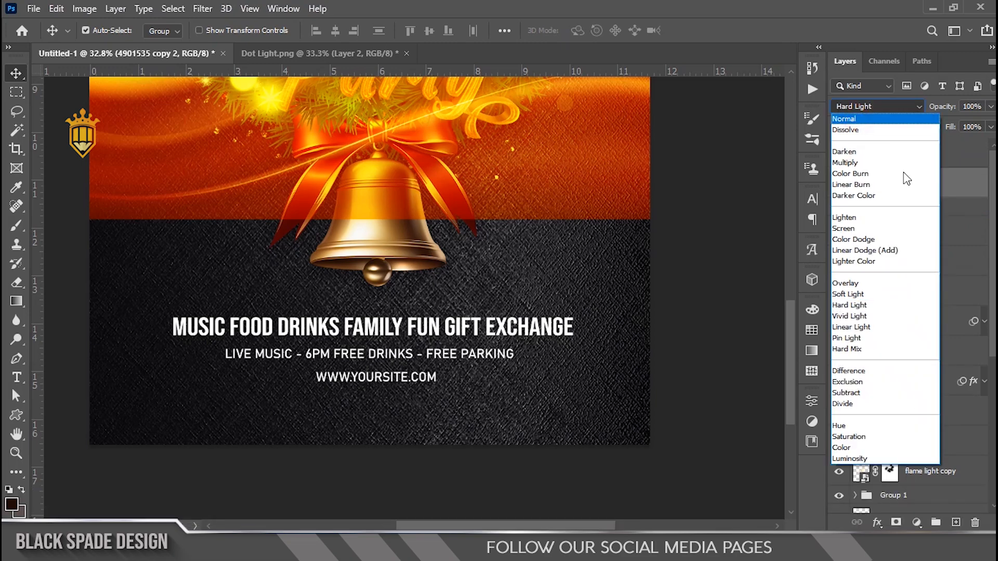
click(882, 120)
right_click(904, 183)
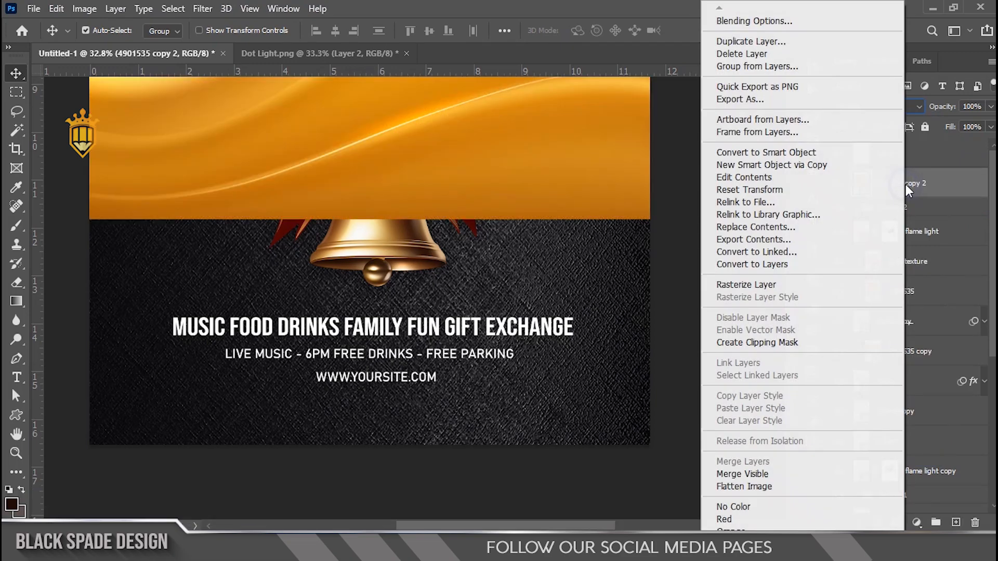
click(799, 346)
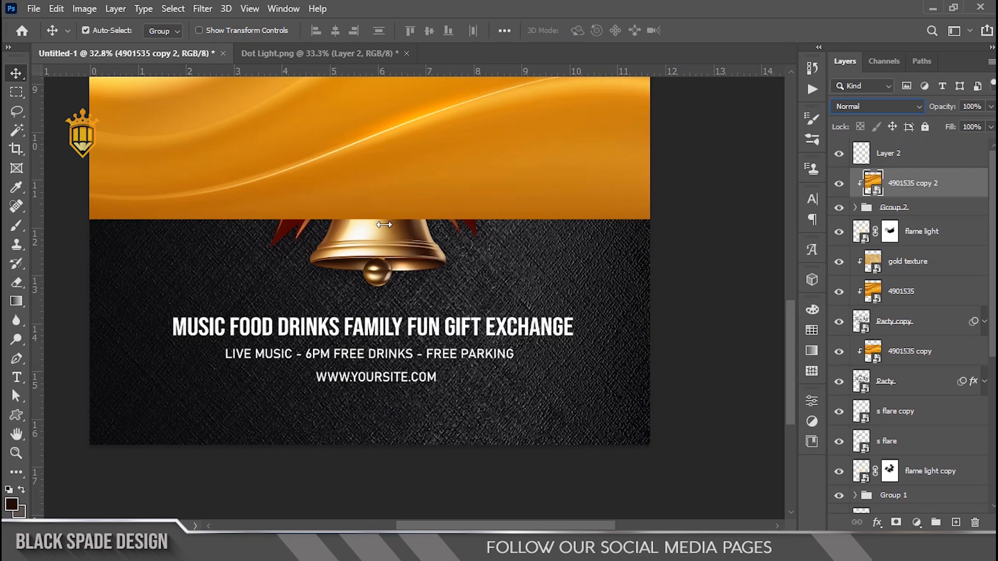
Move the clipped gold image down so it covers all three bottom text lines.
key(ctrl+t)
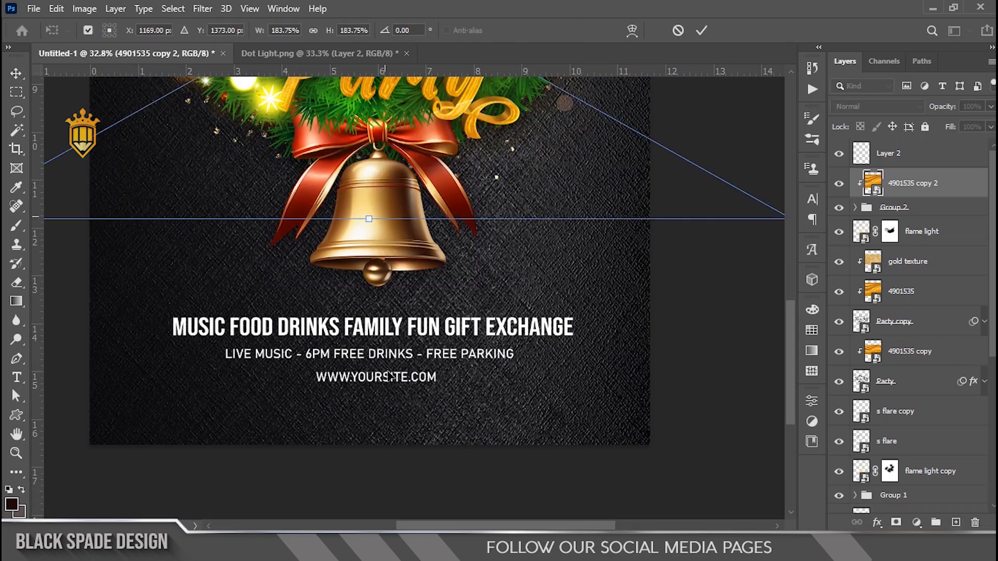
drag(391, 412, 393, 468)
key(Return)
Examine the gold text details up close and the poster's overall composition.
key(ctrl+0)
scroll(383, 332, down, 1)
scroll(404, 280, up, 8)
key(space)
mouse_move(439, 308)
mouse_down()
mouse_move(425, 289)
mouse_move(425, 301)
mouse_up()
scroll(425, 289, down, 2)
scroll(425, 309, down, 4)
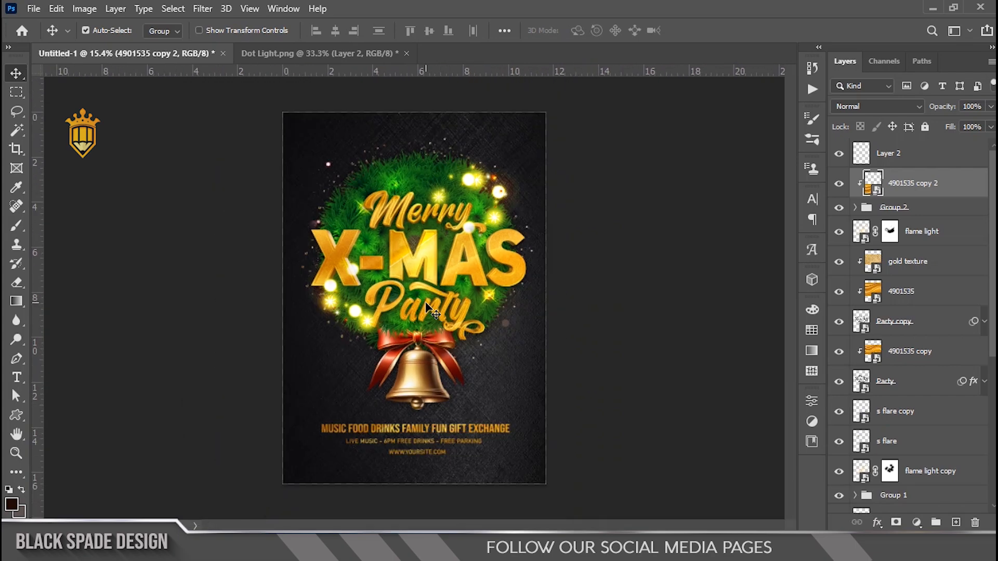
scroll(425, 307, up, 2)
key(space)
scroll(425, 307, down, 1)
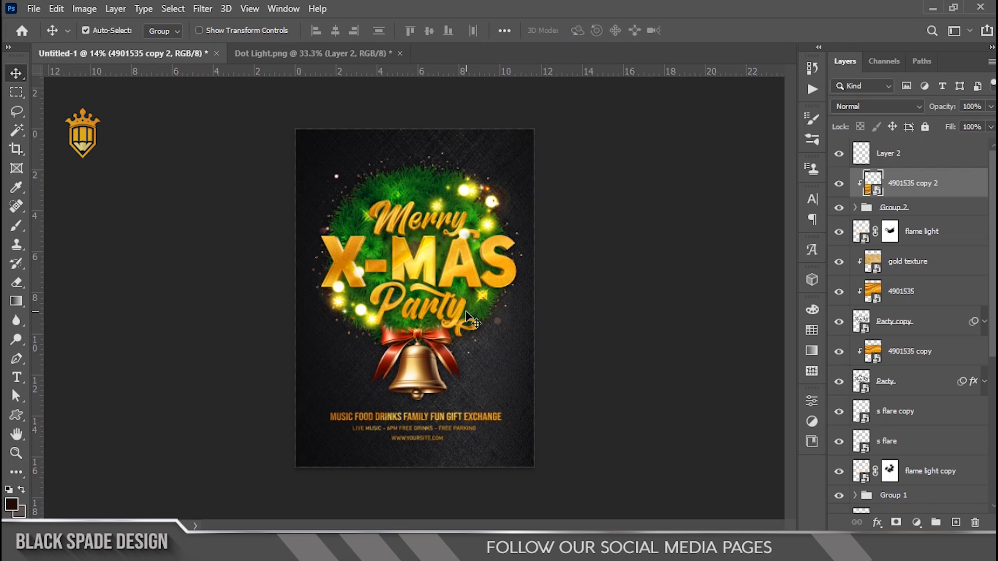
Enlarge the glitter circle layer around the wreath about its centre to about 117%.
scroll(910, 431, down, 5)
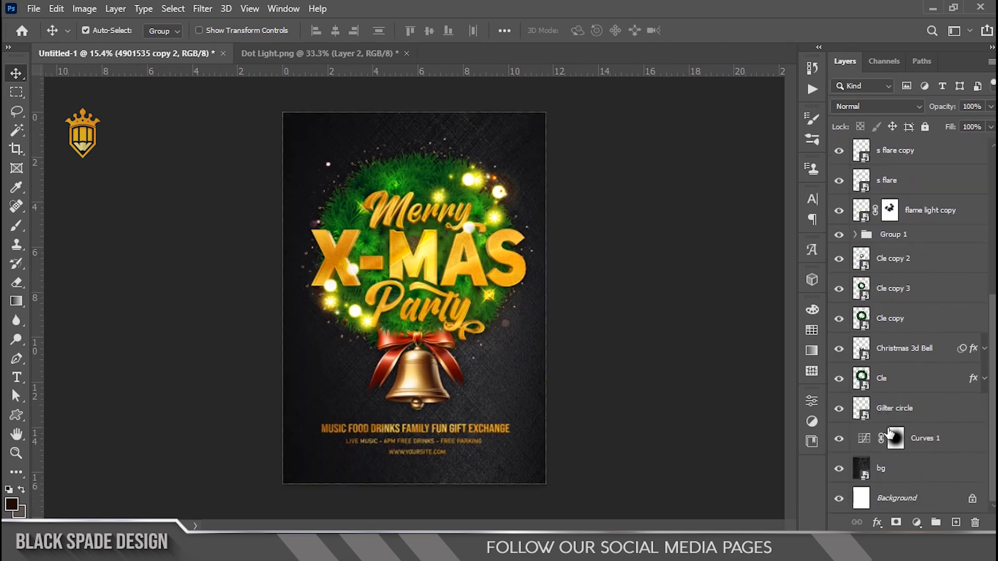
click(889, 416)
key(ctrl+t)
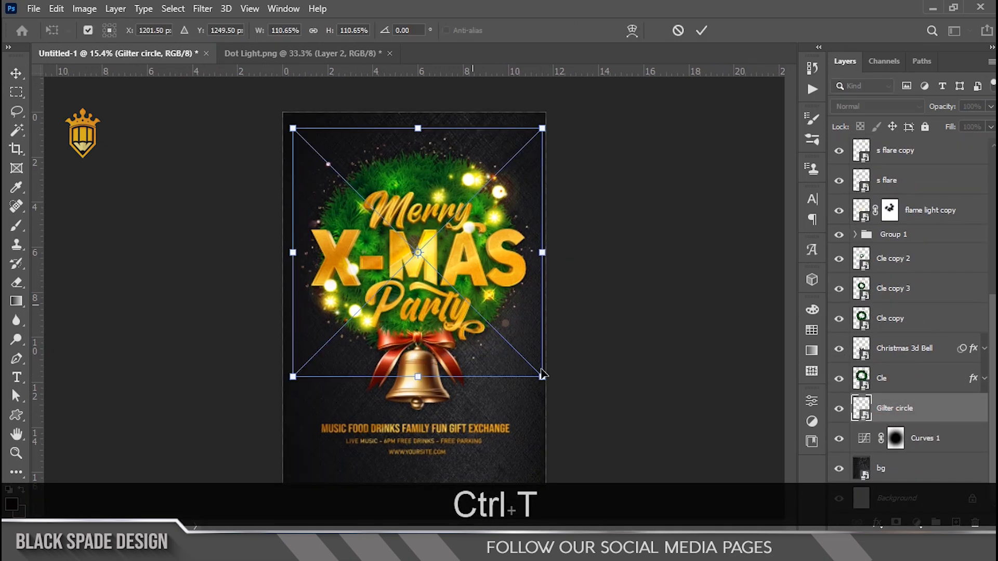
drag(542, 377, 551, 383)
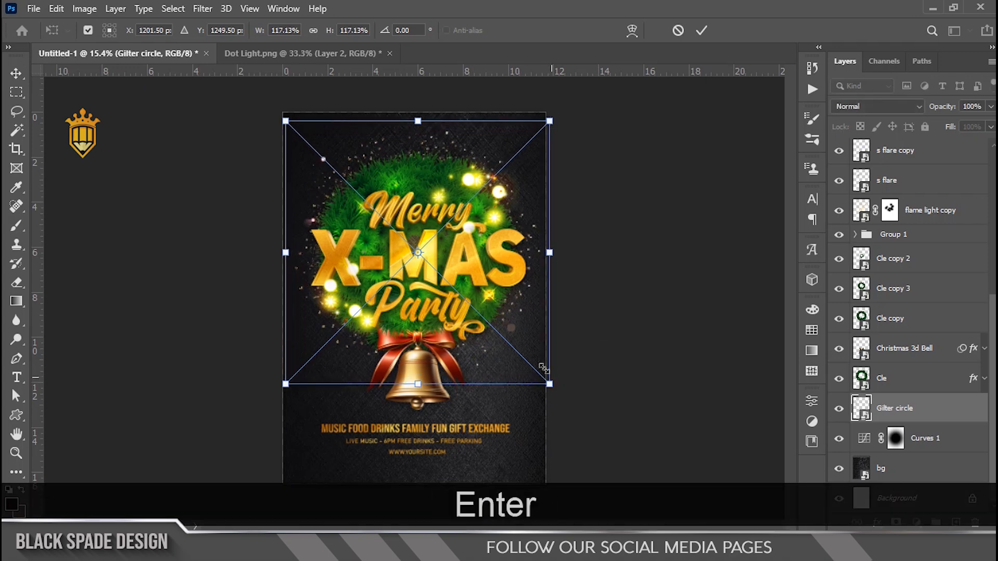
key(Return)
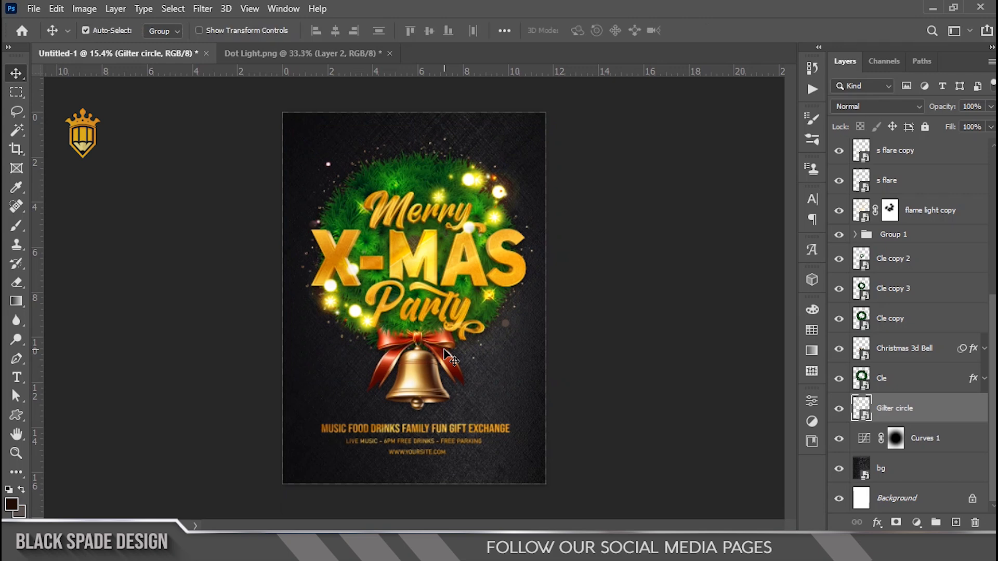
Deselect the glitter circle and fit the whole poster on screen for review.
scroll(422, 328, down, 3)
click(580, 318)
scroll(515, 311, up, 2)
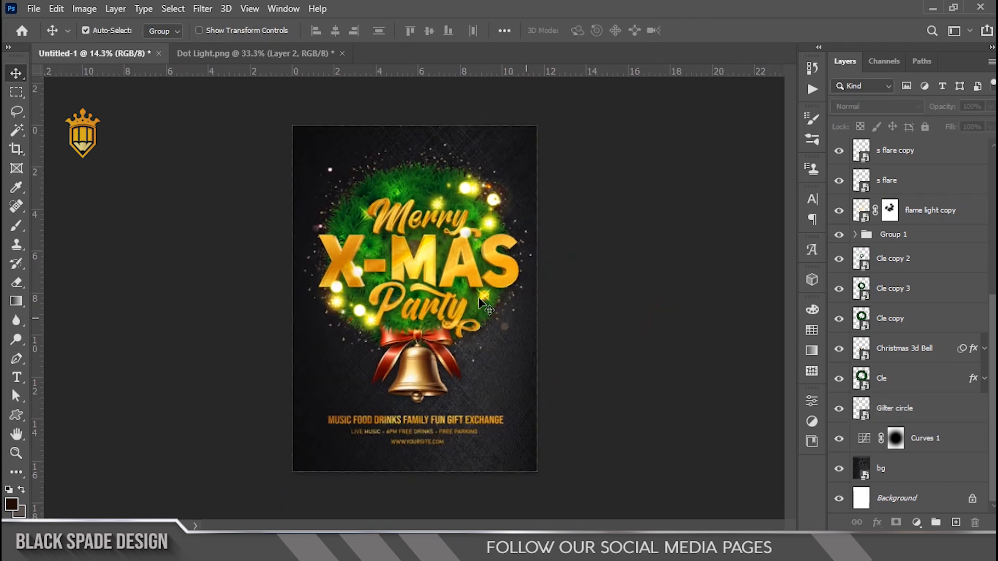
key(z)
right_click(444, 283)
click(464, 294)
key(v)
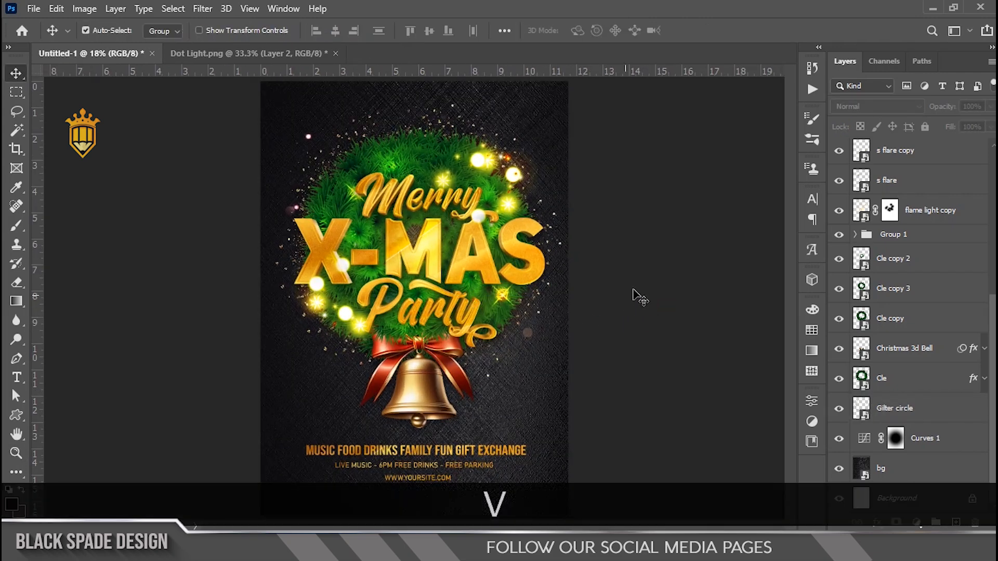